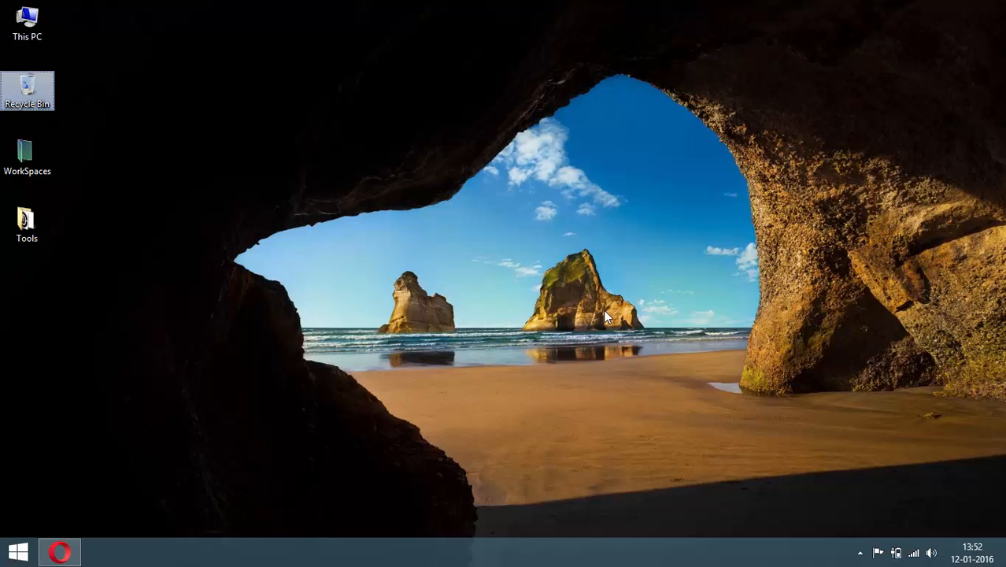
Deselect the Recycle Bin icon and restore the minimized Opera window
click(564, 323)
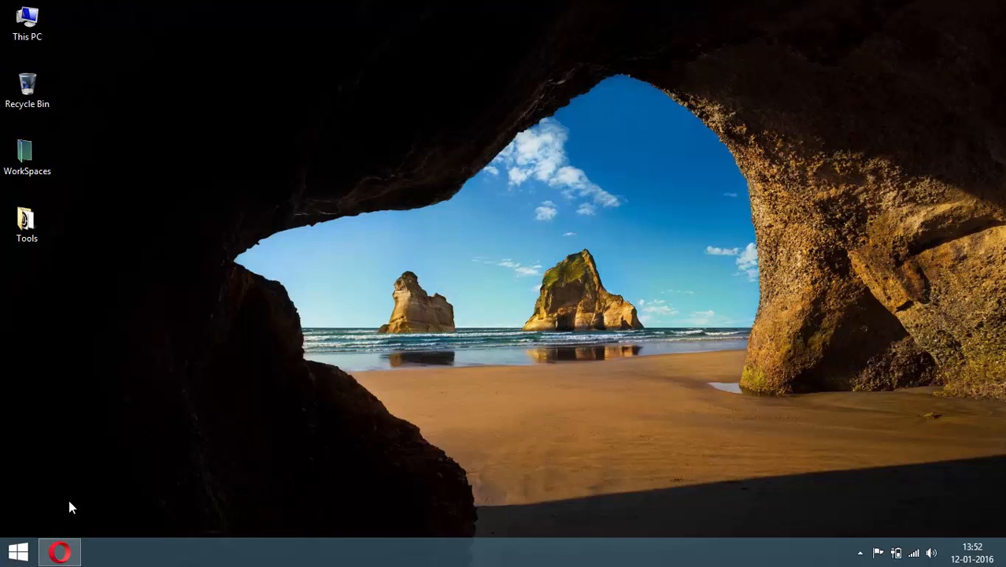
click(60, 552)
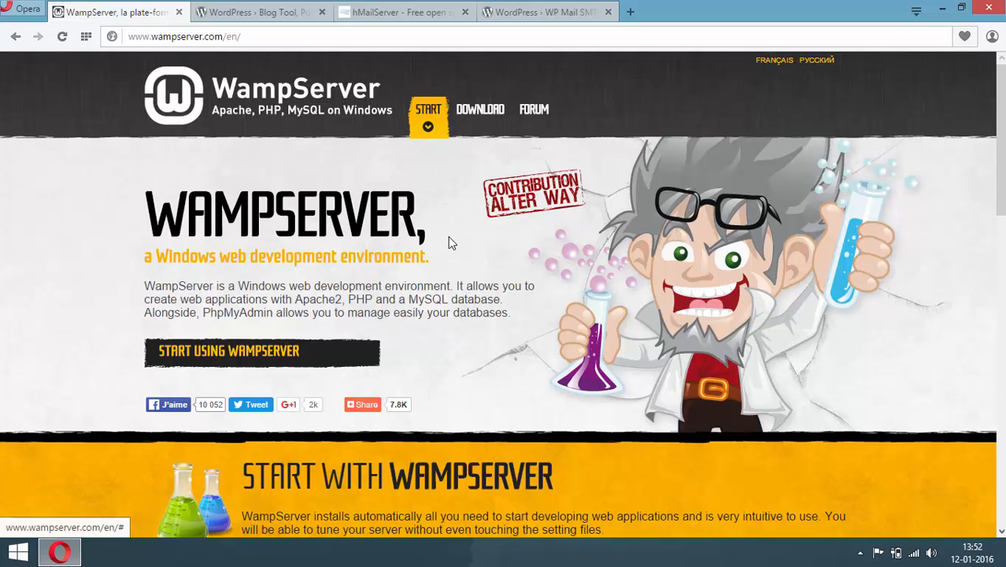
Look over WampServer Downloads, then the WordPress.org, hMailServer and WP Mail SMTP pages
drag(1000, 149, 1003, 386)
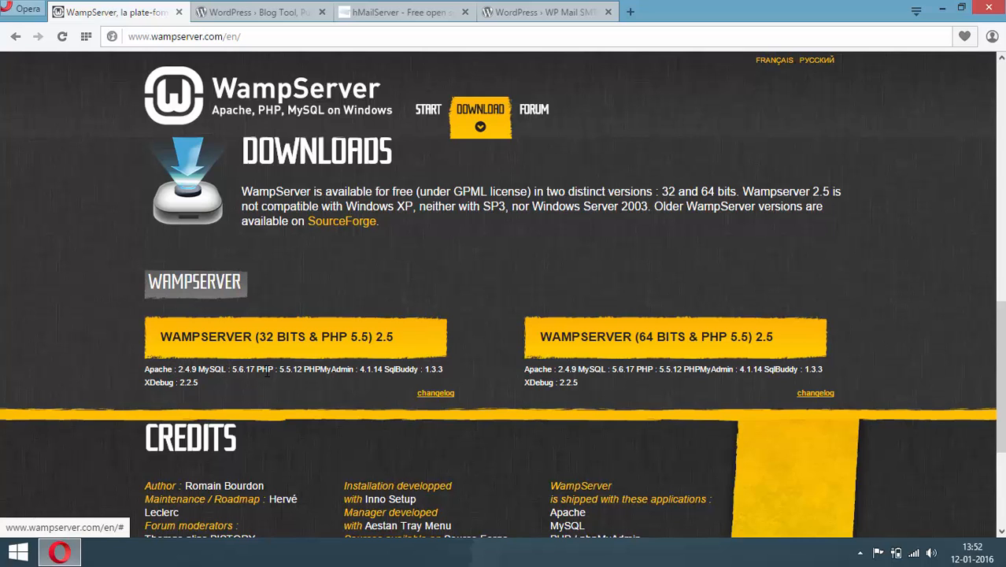
click(267, 16)
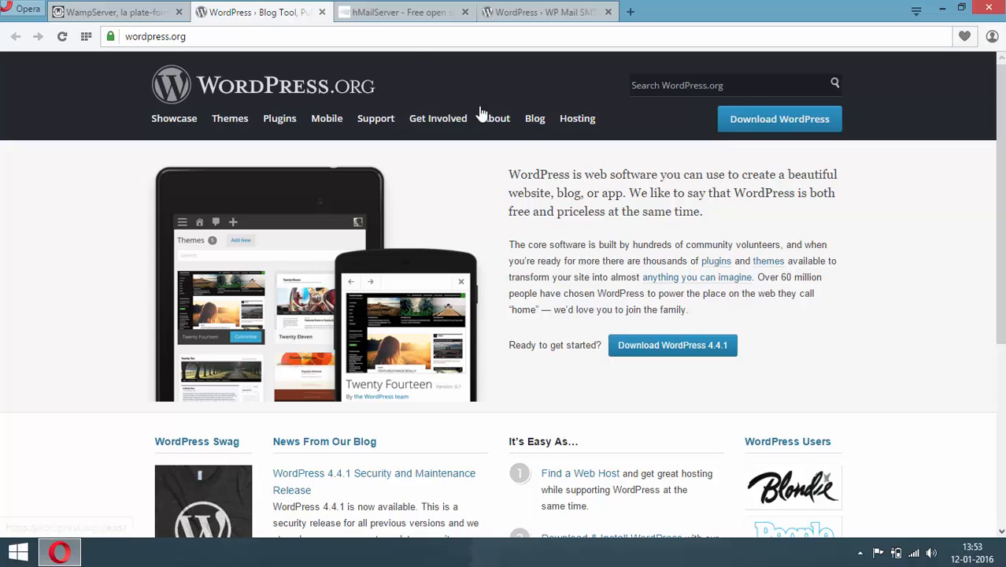
click(390, 14)
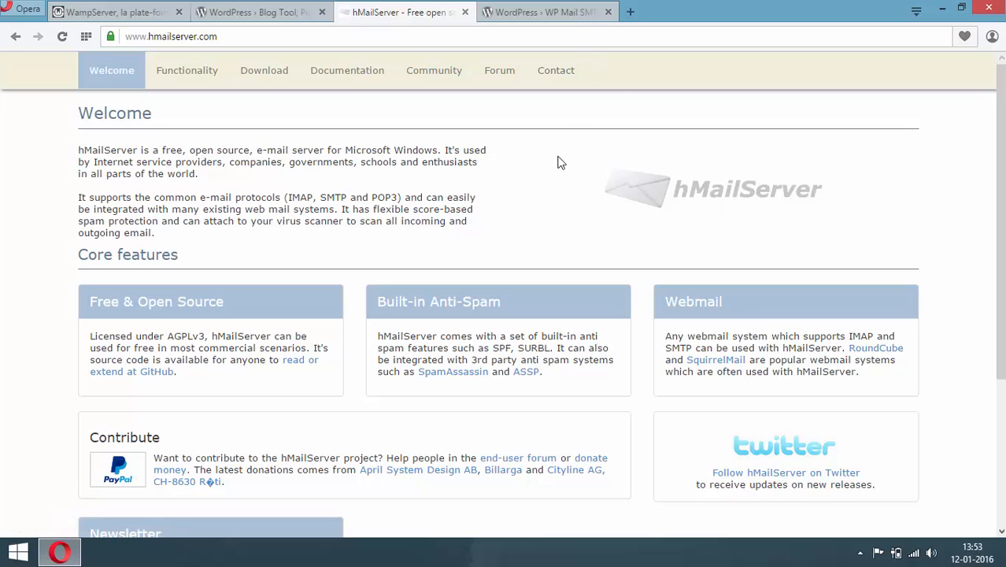
click(529, 19)
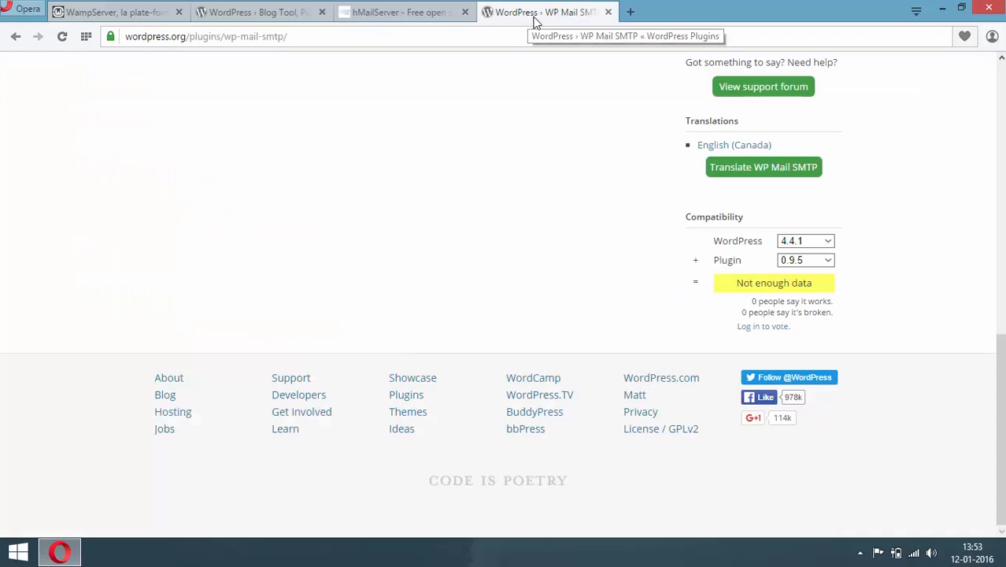
drag(1000, 410, 1000, 136)
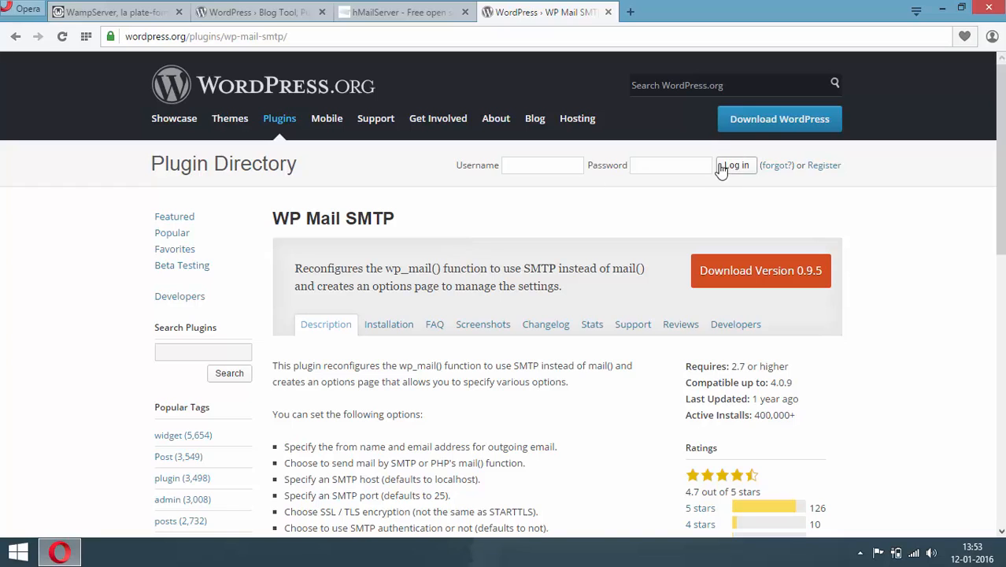
From the Tools folder, run the wampserver2.5 installer as administrator
click(941, 9)
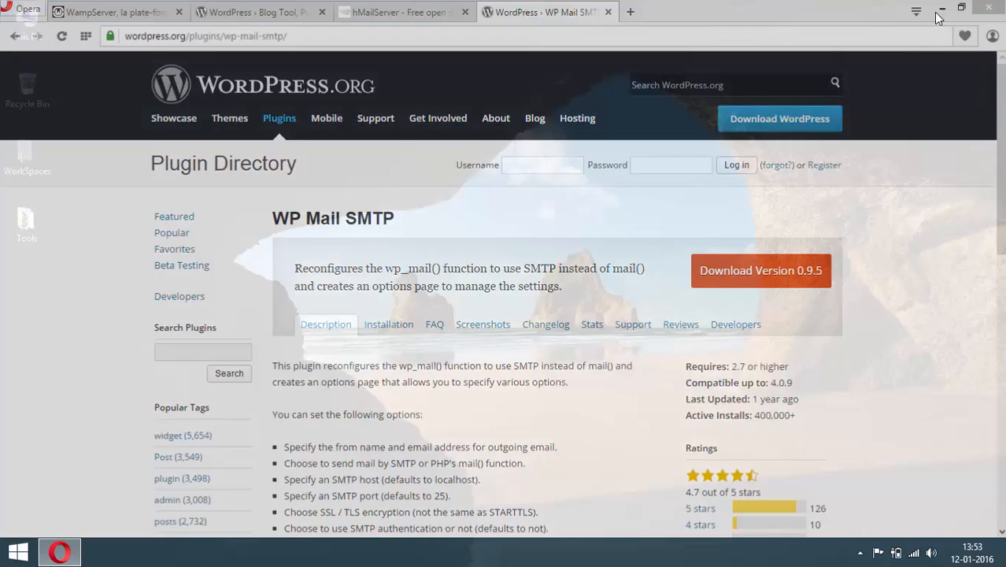
double_click(32, 229)
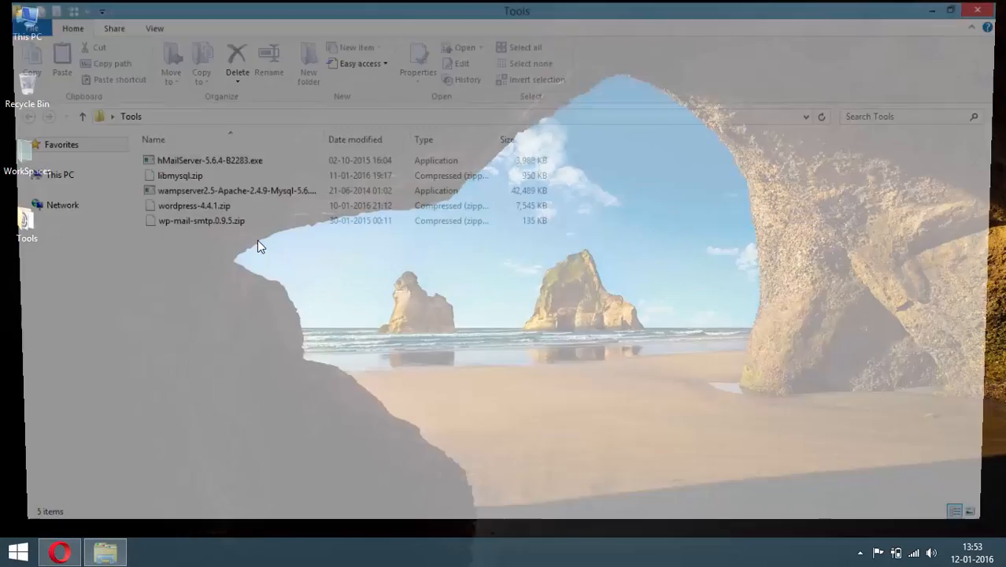
right_click(203, 192)
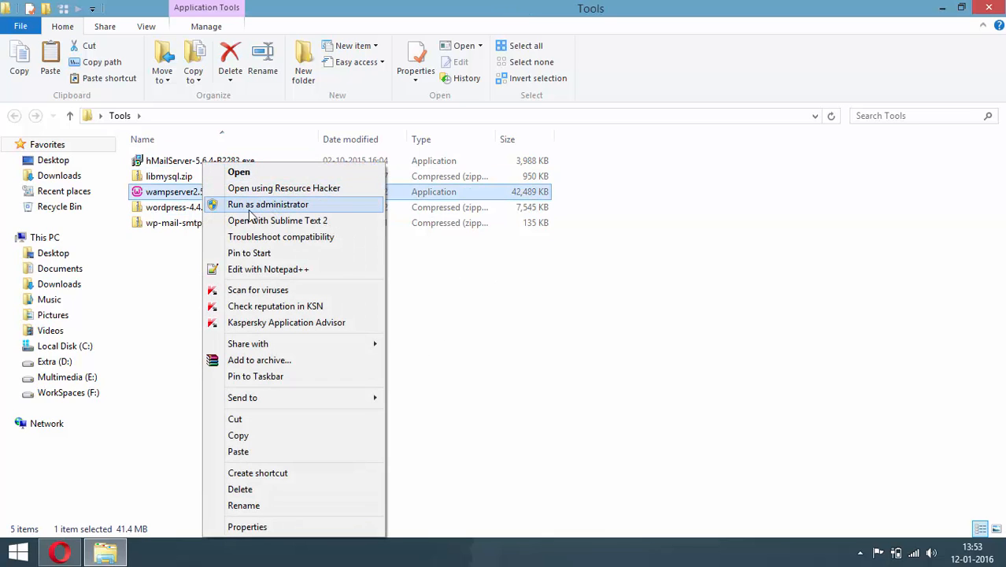
click(279, 208)
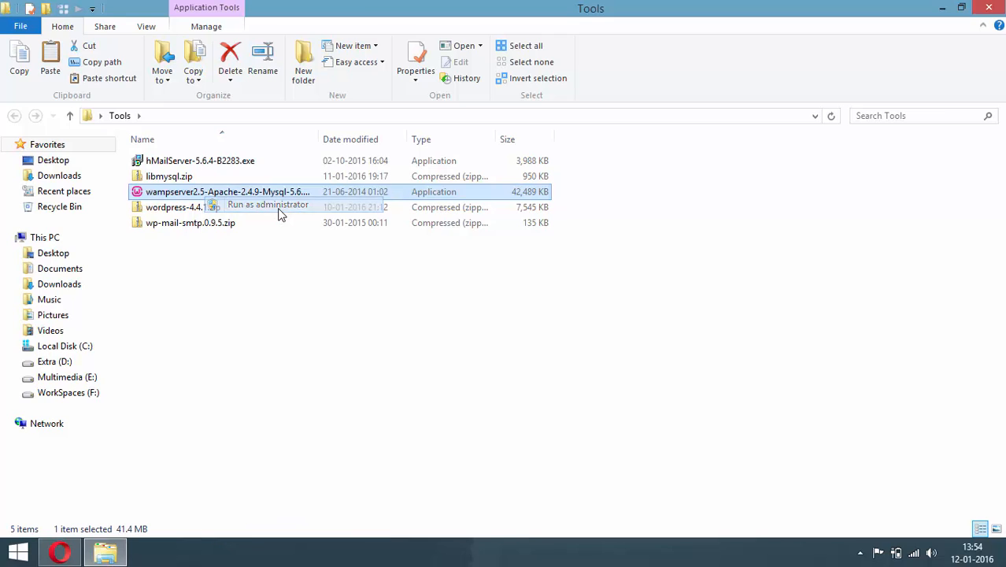
Install WampServer 2 to the default location with a desktop icon, explorer.exe as browser, then launch it
click(591, 395)
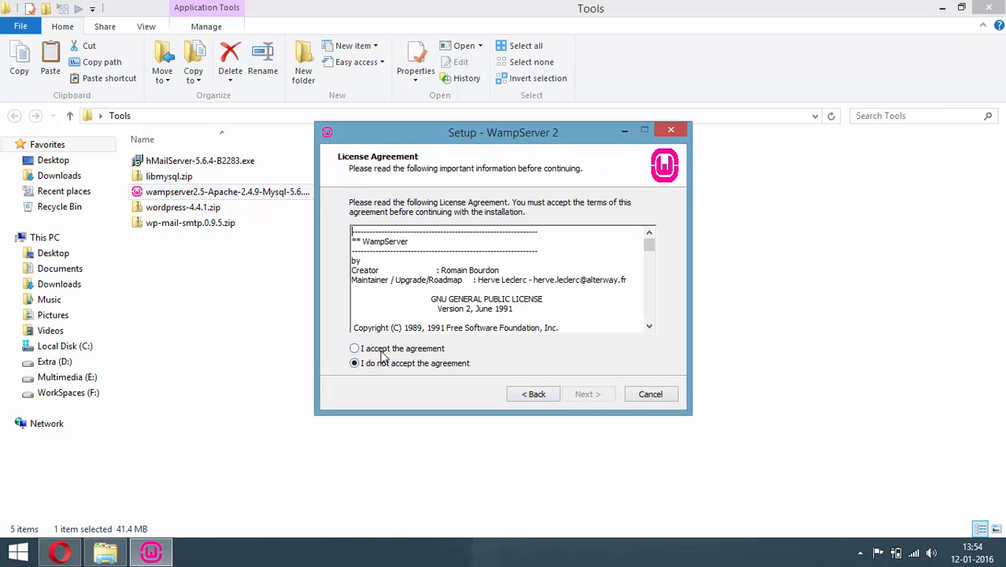
click(383, 351)
click(588, 396)
click(588, 394)
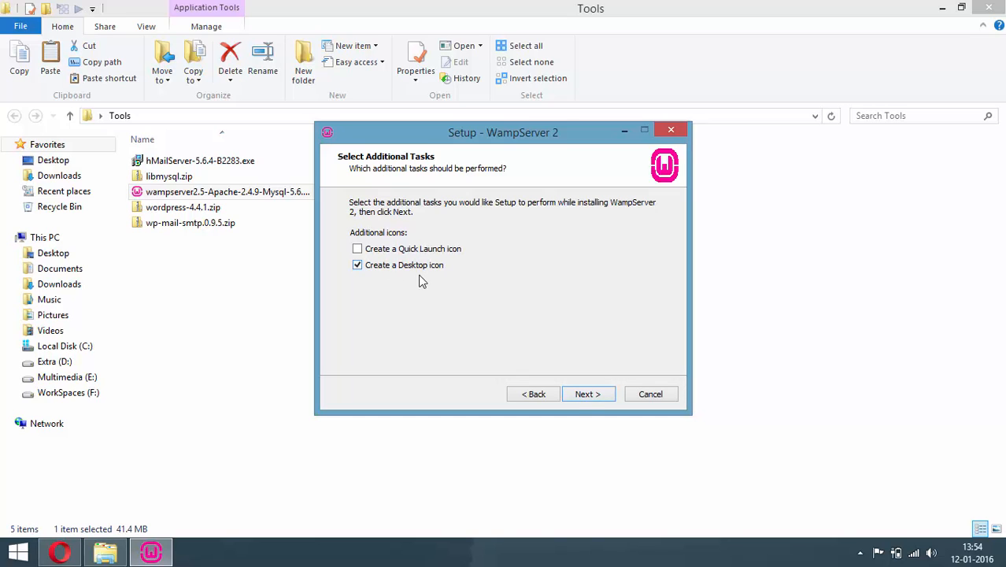
click(588, 394)
click(588, 394)
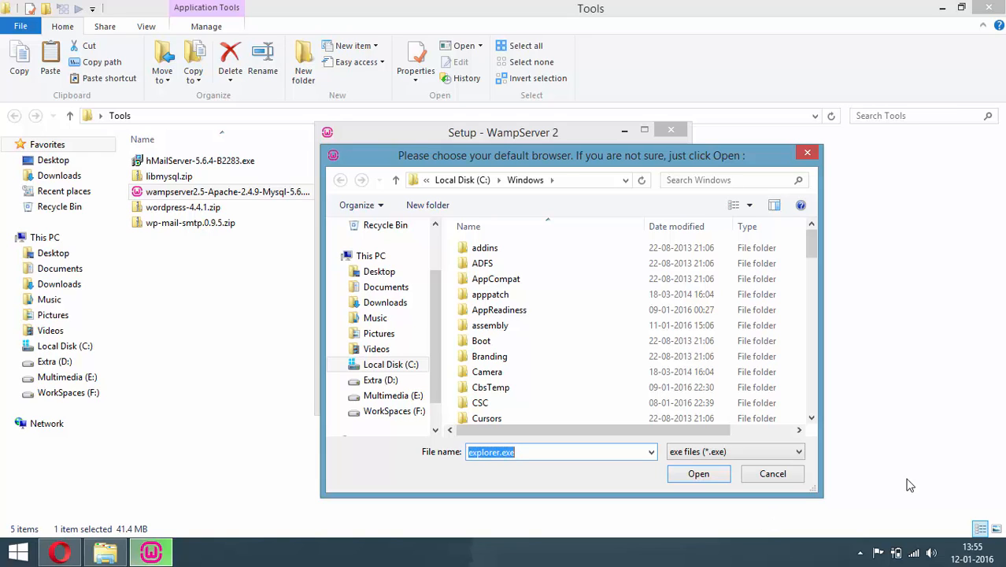
click(698, 474)
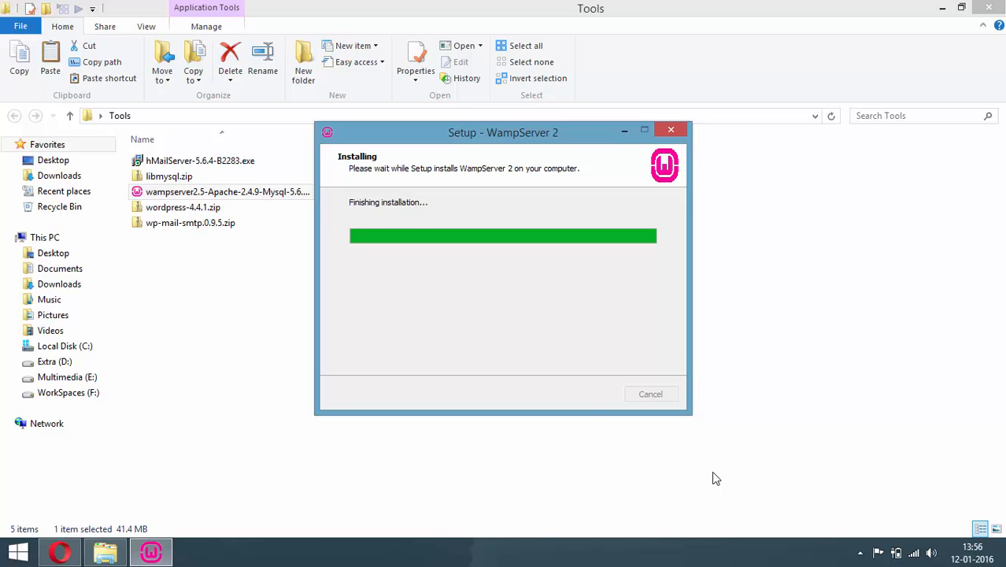
click(584, 395)
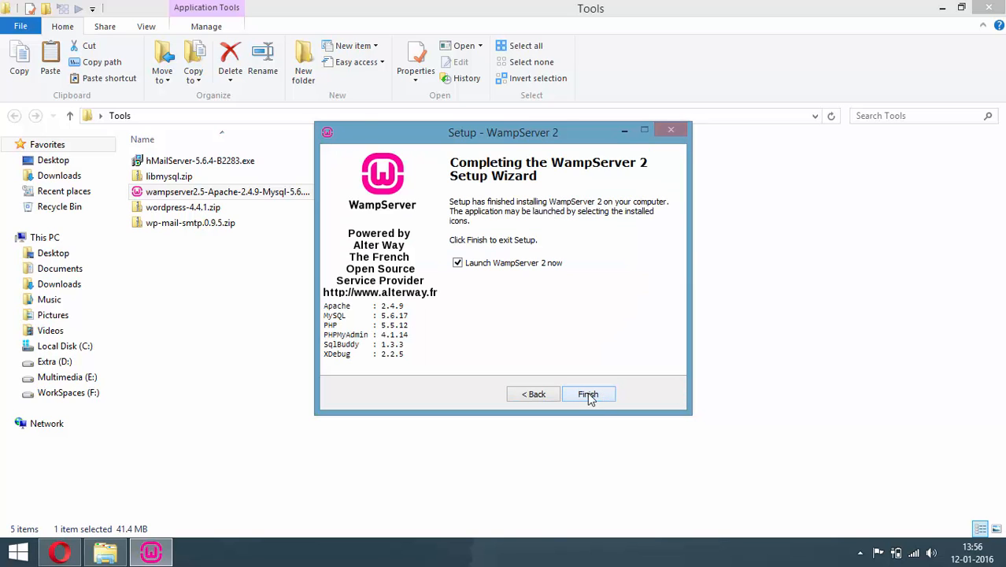
click(590, 395)
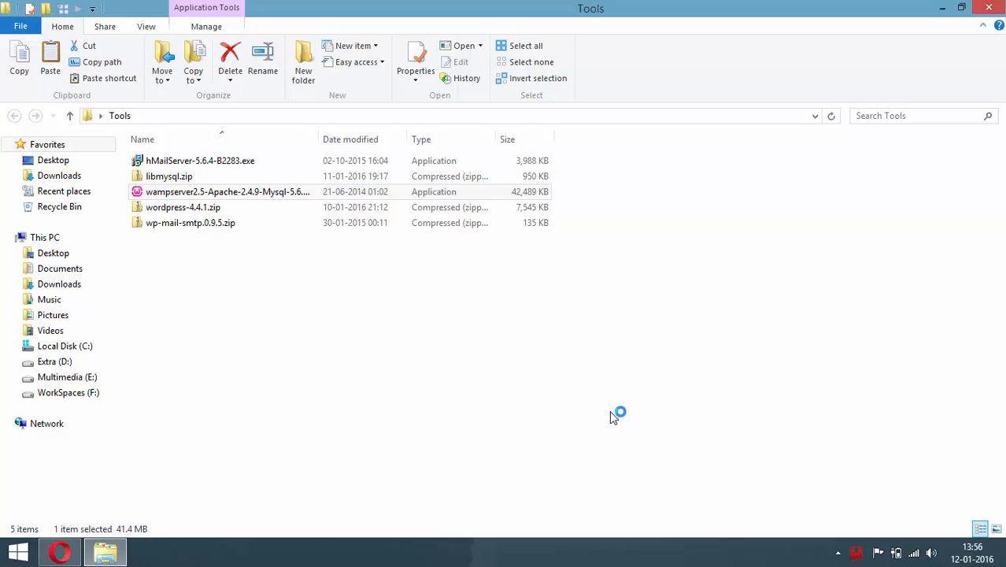
Open the Localhost page from the WampServer tray menu to confirm the server works
click(855, 553)
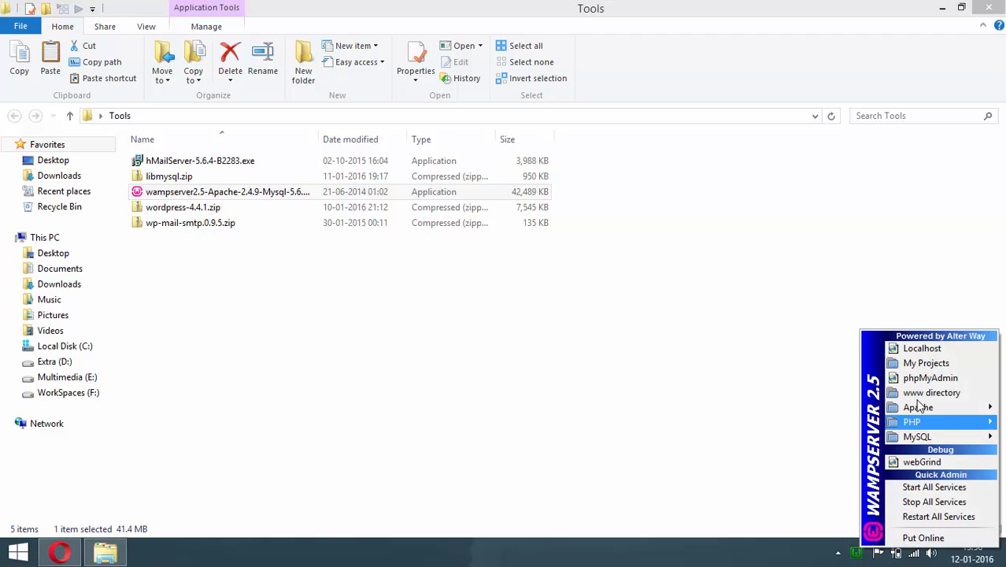
click(927, 354)
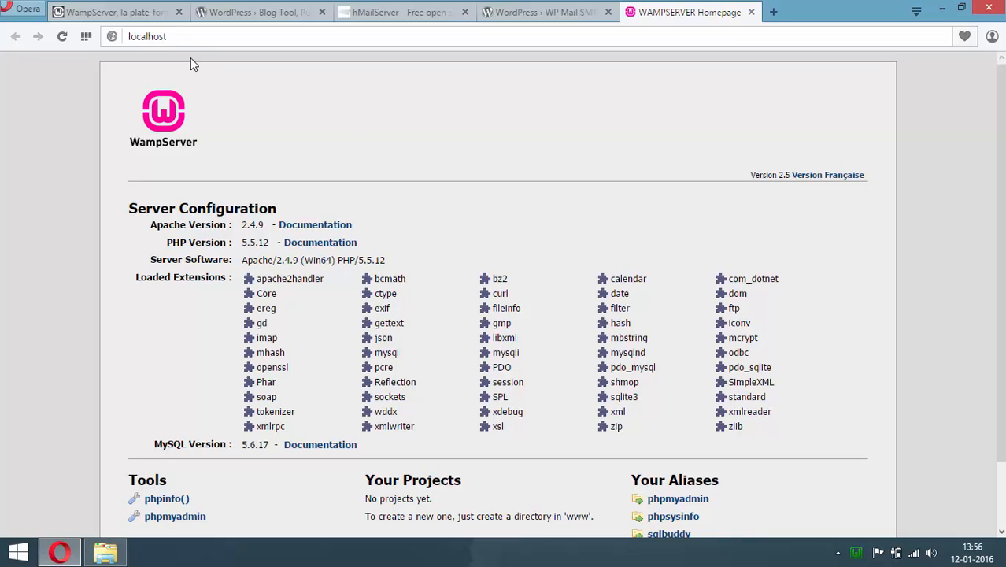
drag(167, 37, 126, 38)
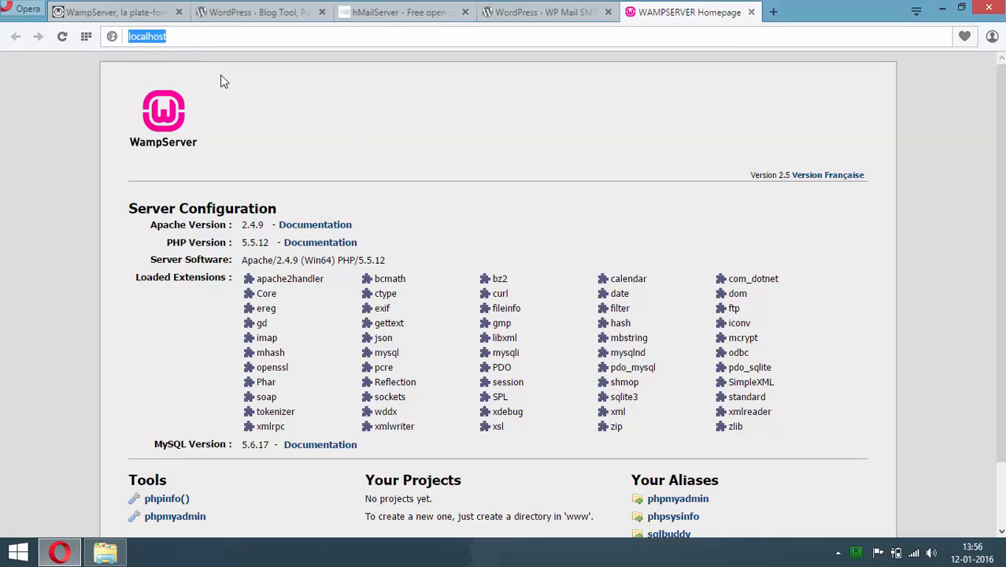
click(296, 98)
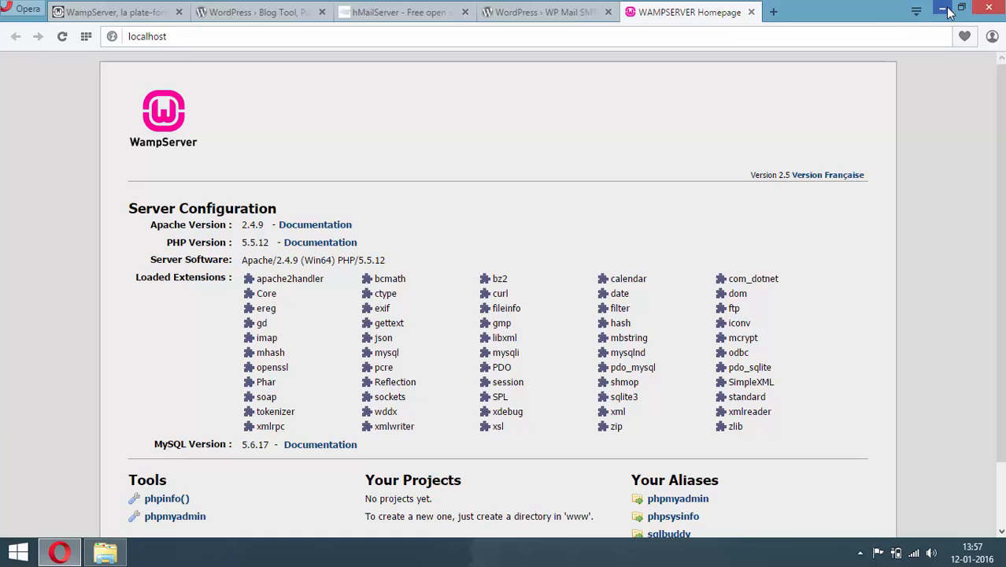
click(943, 9)
Open C:\wamp\bin\apache\apache2.4.9\conf\httpd.conf in Notepad++
click(943, 8)
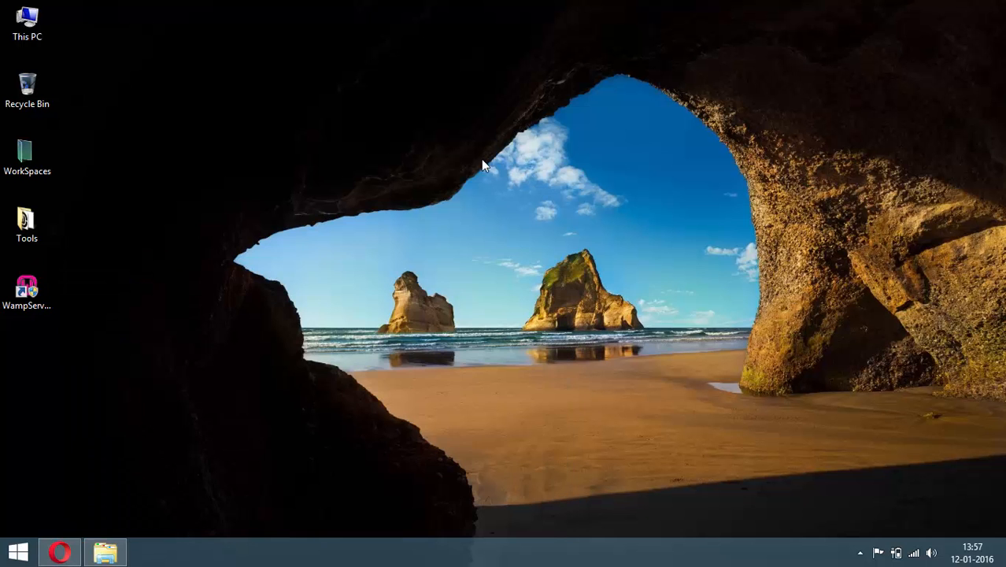
double_click(29, 22)
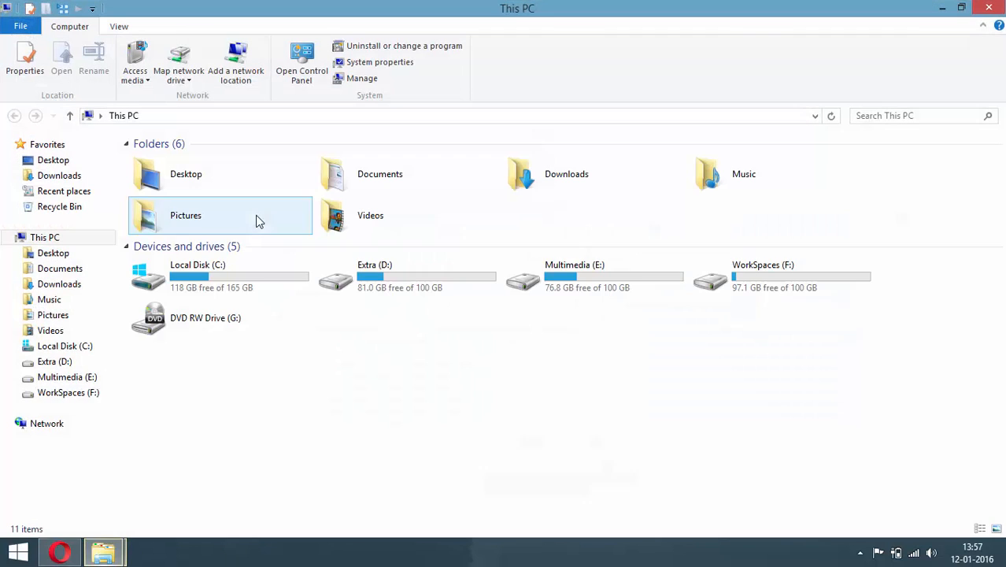
double_click(257, 273)
double_click(173, 259)
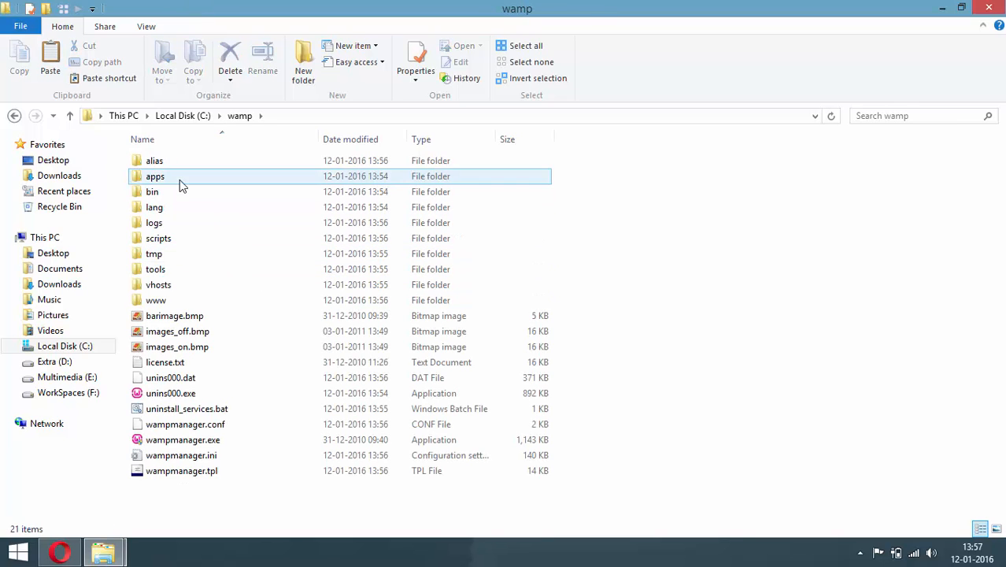
double_click(176, 193)
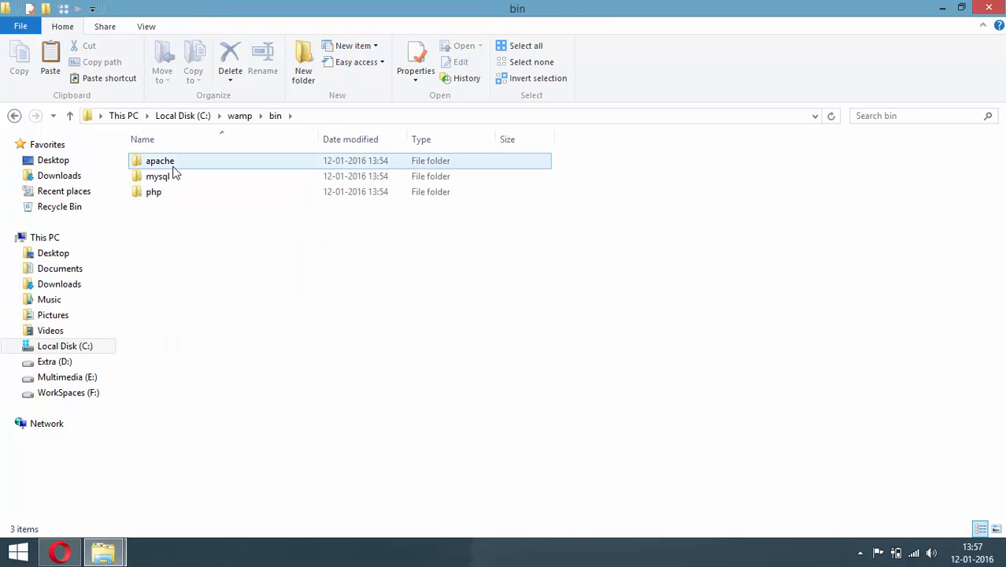
double_click(174, 167)
double_click(175, 167)
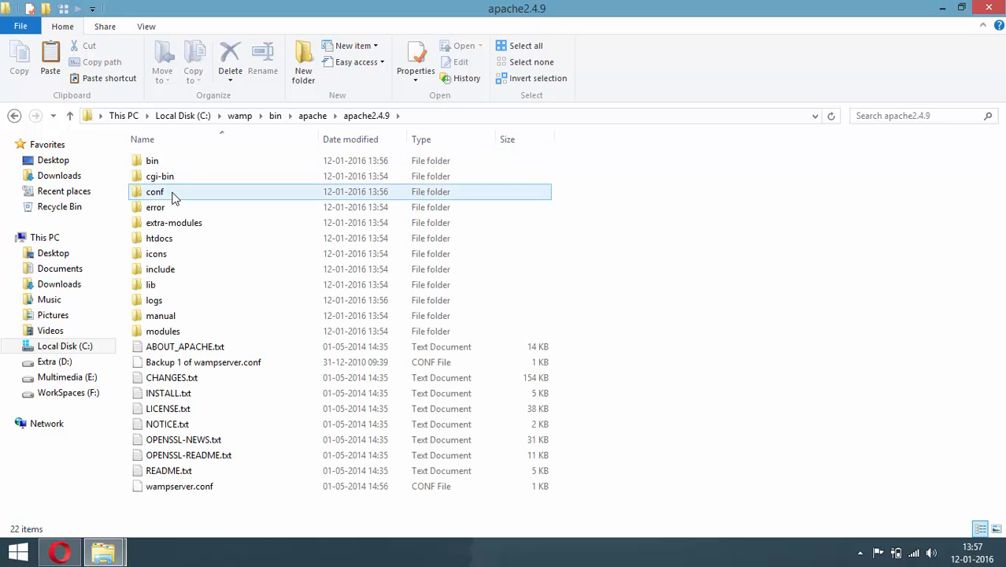
double_click(173, 194)
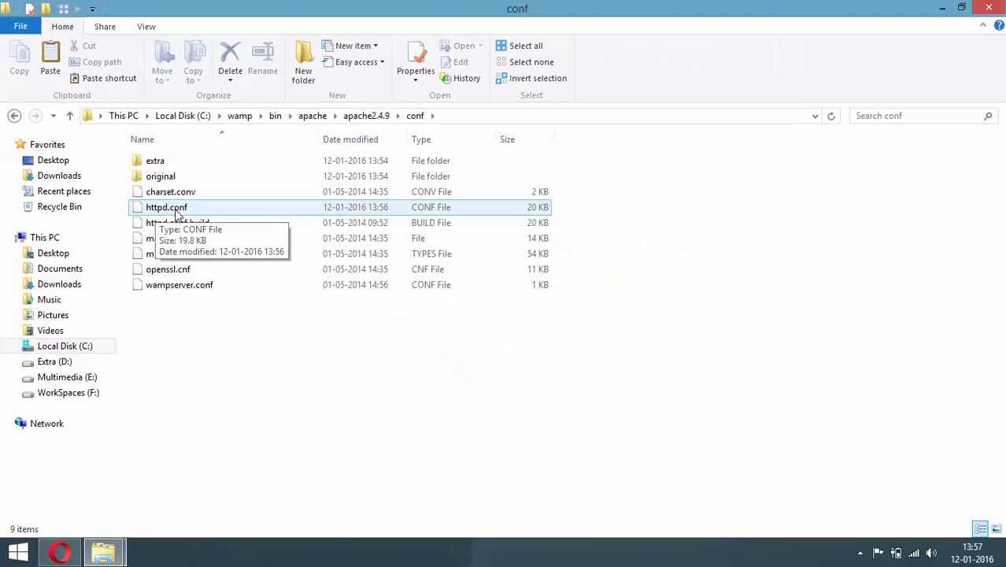
right_click(177, 214)
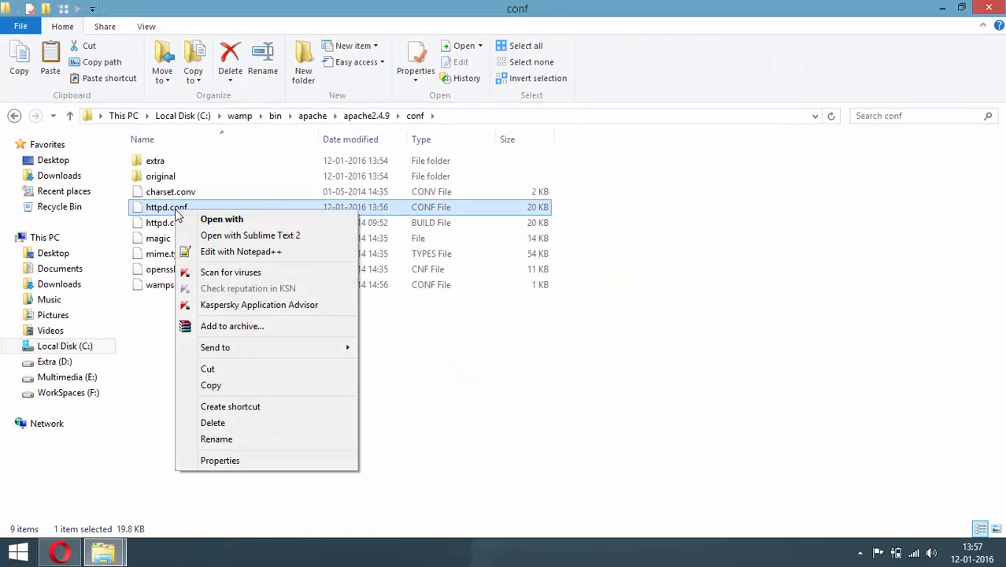
click(209, 252)
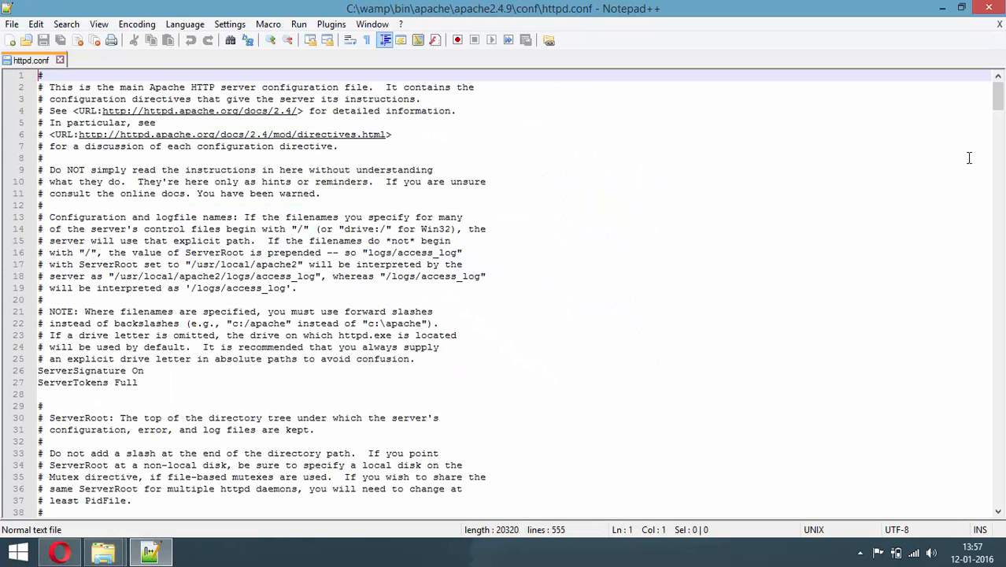
Append 'NameVirtualHost 127.0.0.1', '<VirtualHost 127.0.0.1>' and 'DocumentRoot' lines to httpd.conf
drag(998, 101, 1000, 504)
click(233, 500)
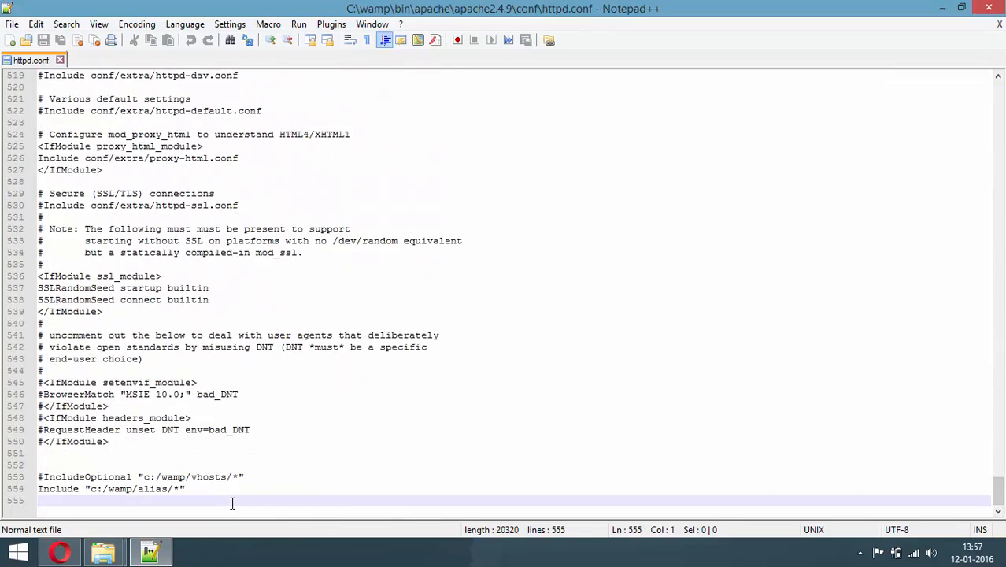
key(Return)
text(H)
key(BackSpace)
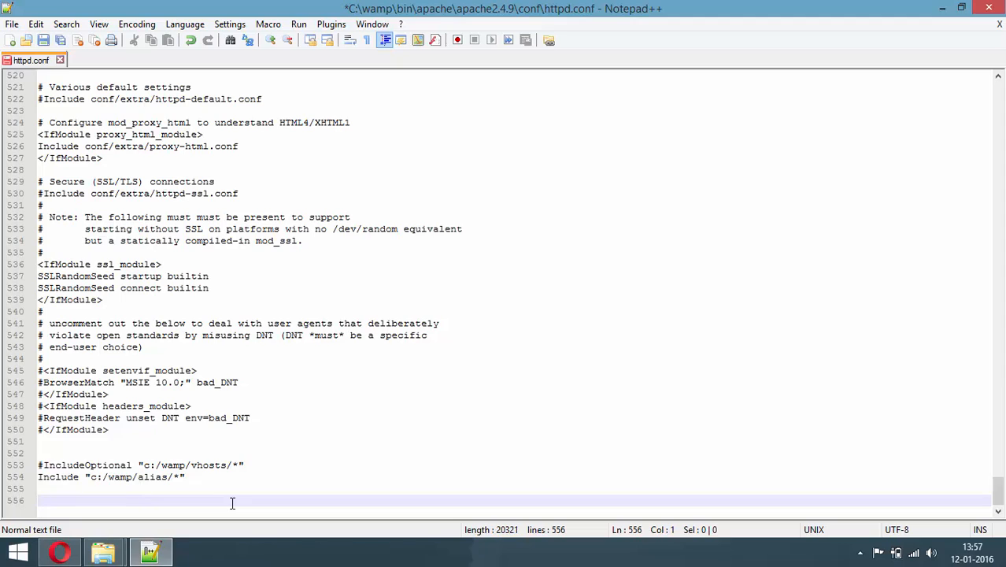
text(NameVirtualHost 127)
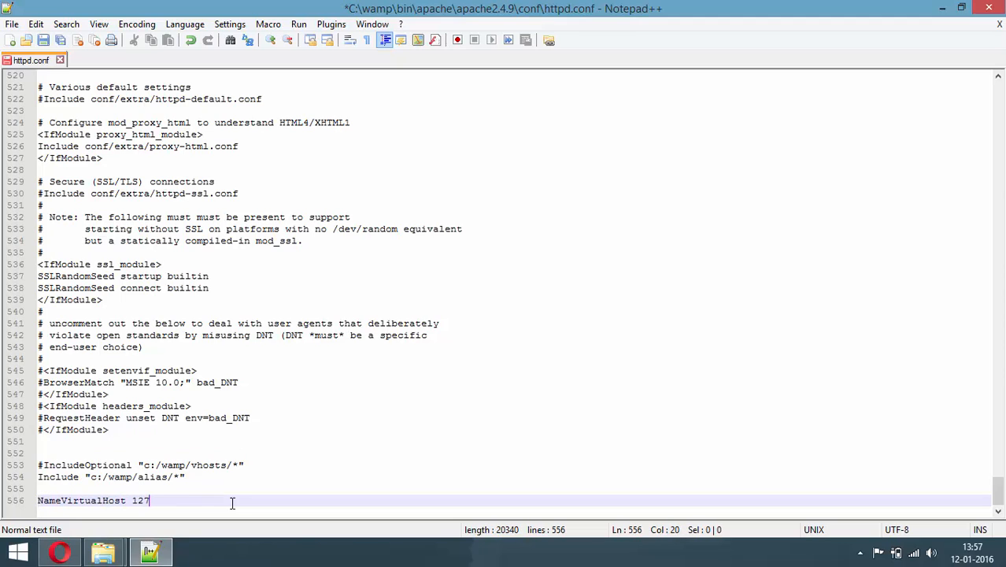
text(.0.0.1)
key(Return)
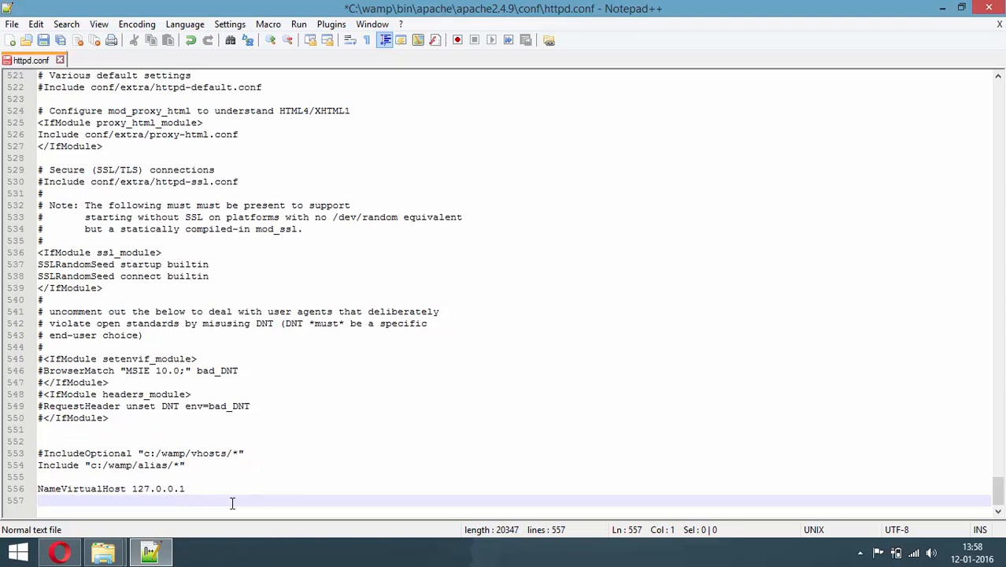
text(<VirtualHost )
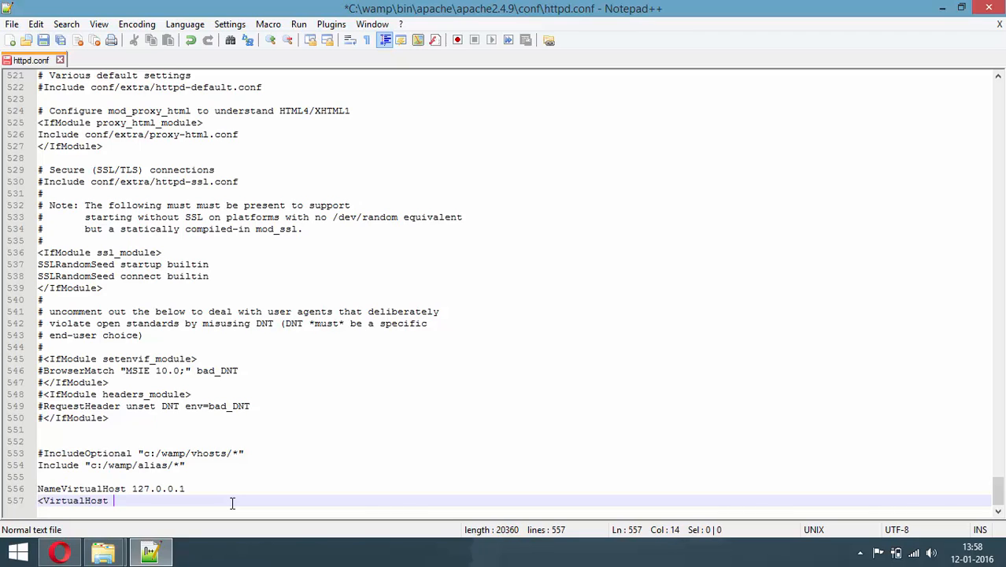
text(127.0.0.1>)
key(Return)
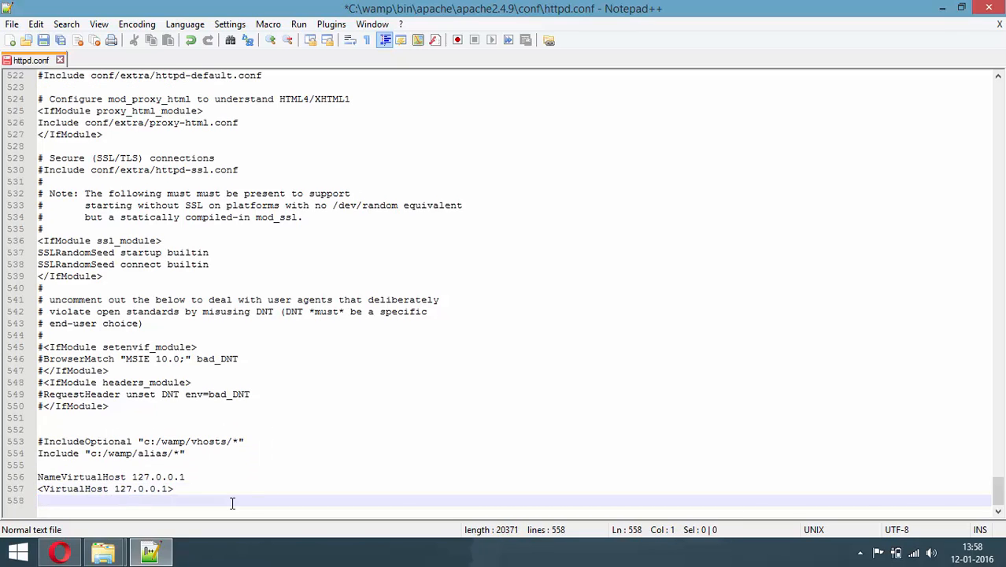
text(DocumentRoot)
click(942, 8)
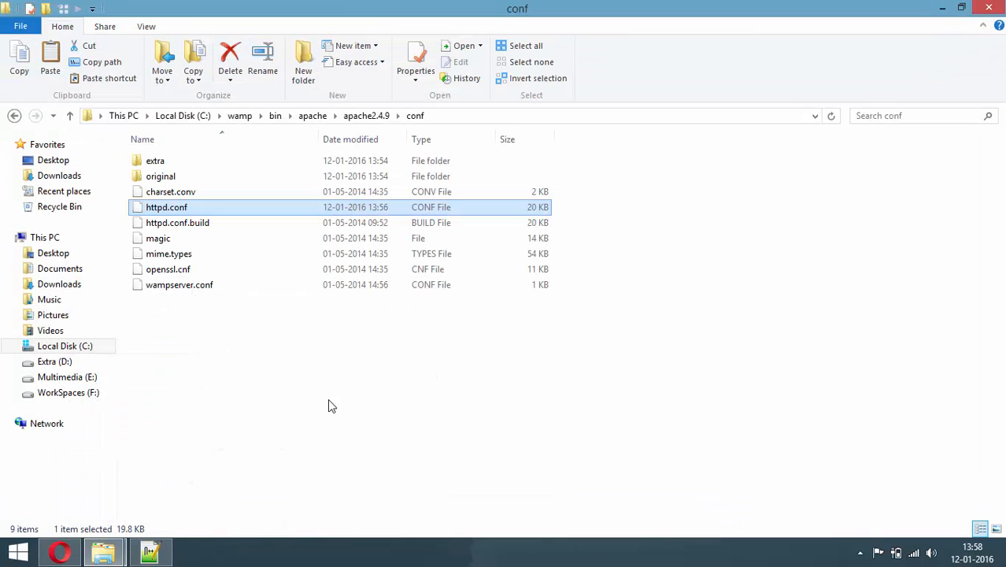
click(240, 118)
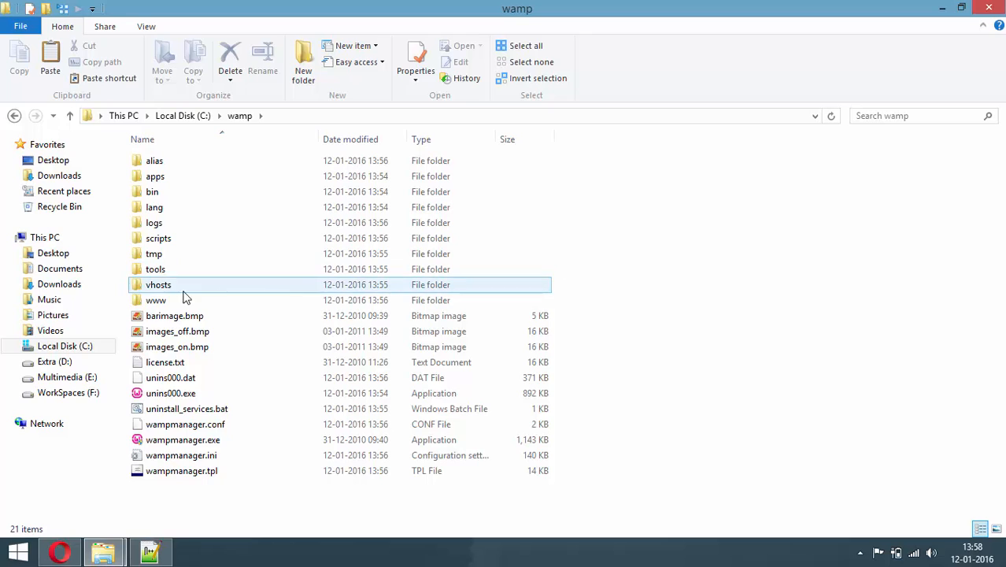
double_click(157, 303)
right_click(211, 258)
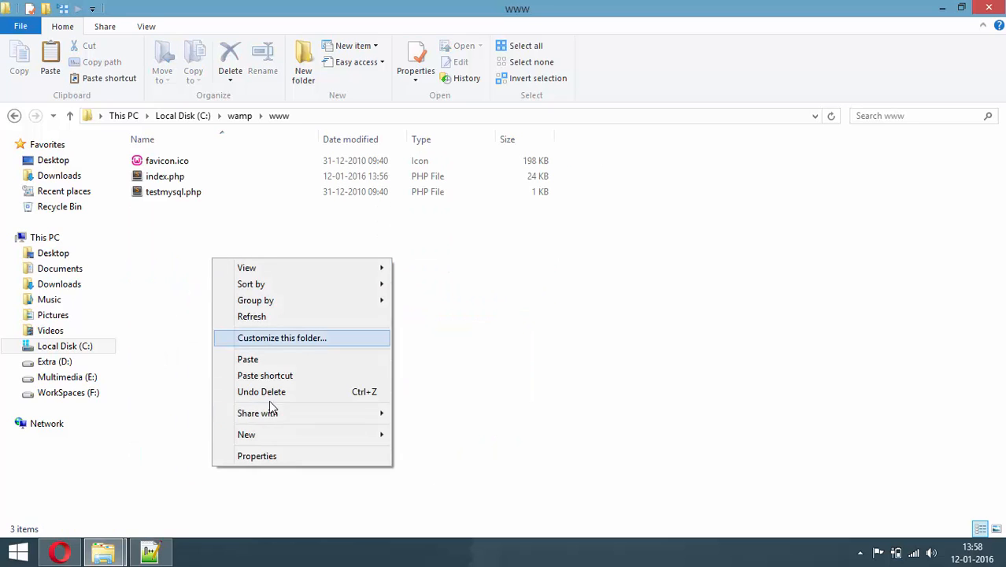
mouse_move(381, 435)
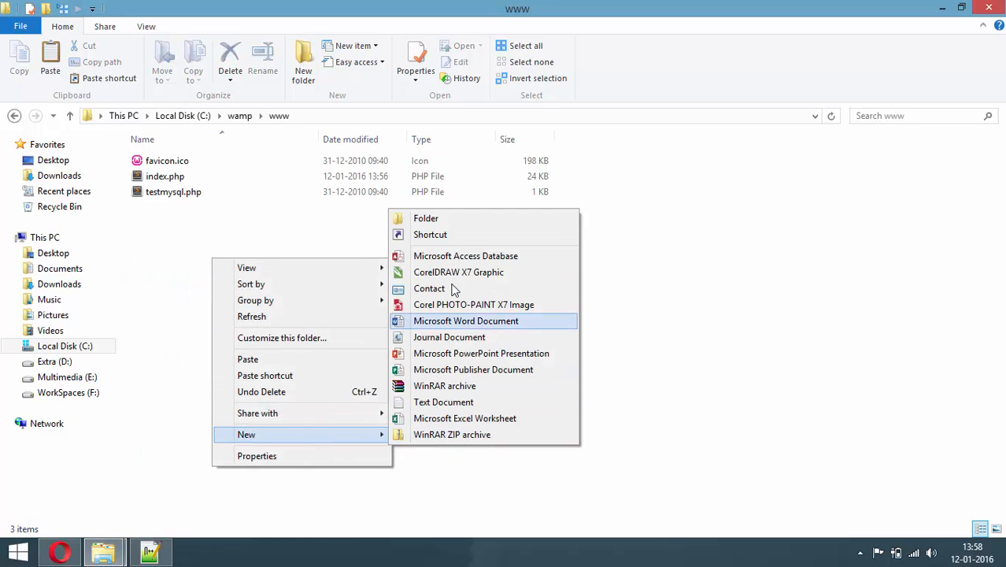
click(444, 226)
text(just)
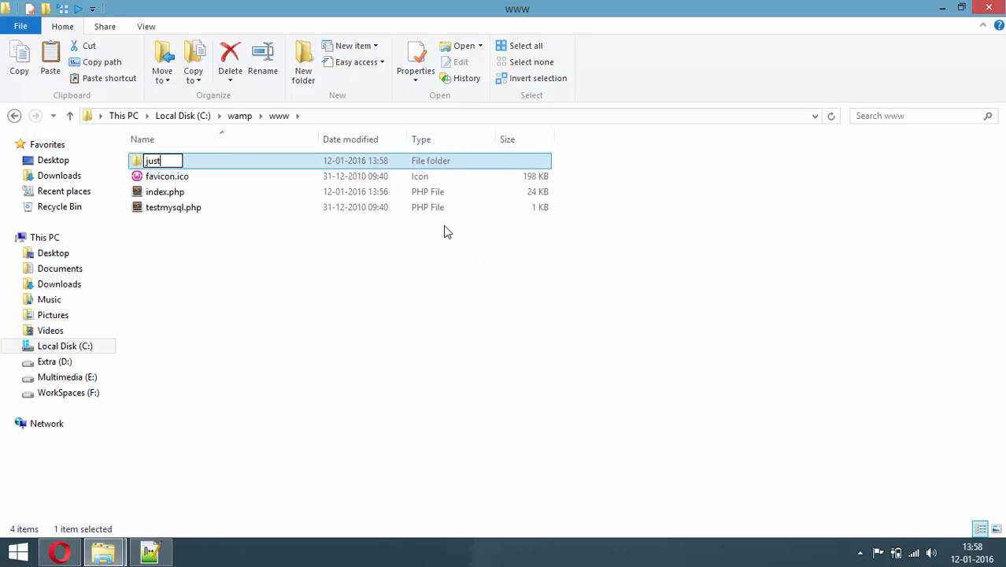
text(digitalclub)
key(Return)
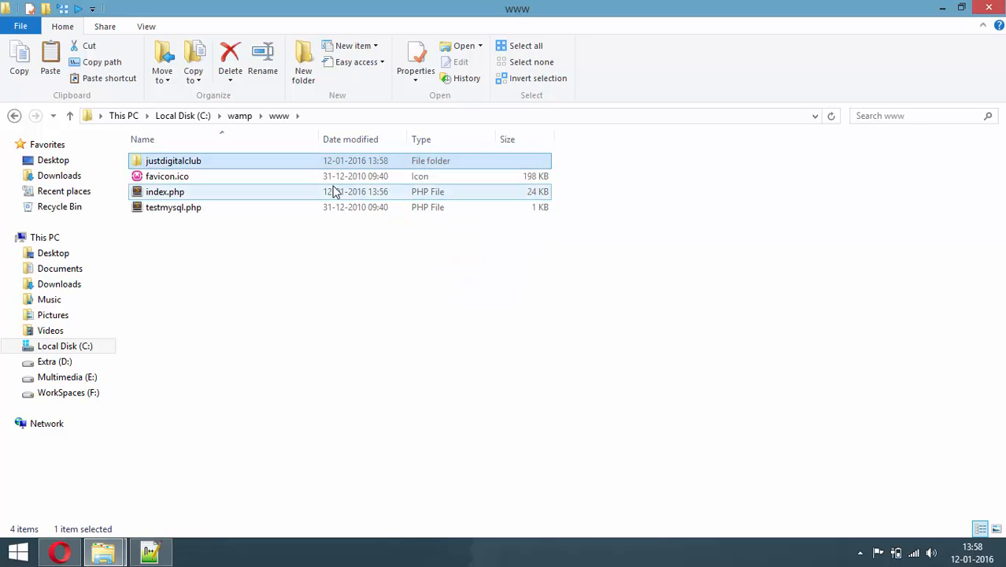
Copy the justdigitalclub folder's full path from the address bar
double_click(318, 162)
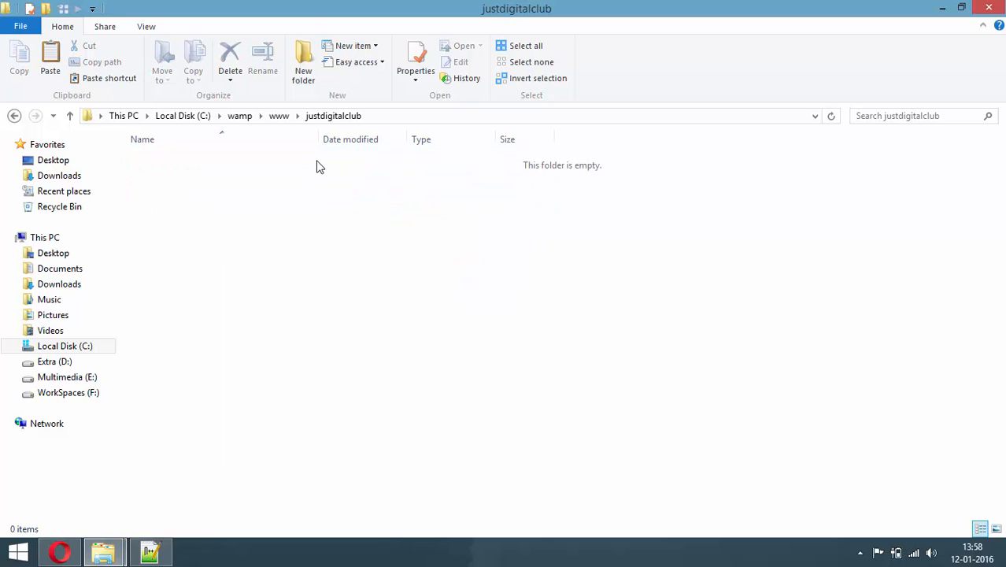
click(382, 118)
right_click(206, 116)
click(242, 166)
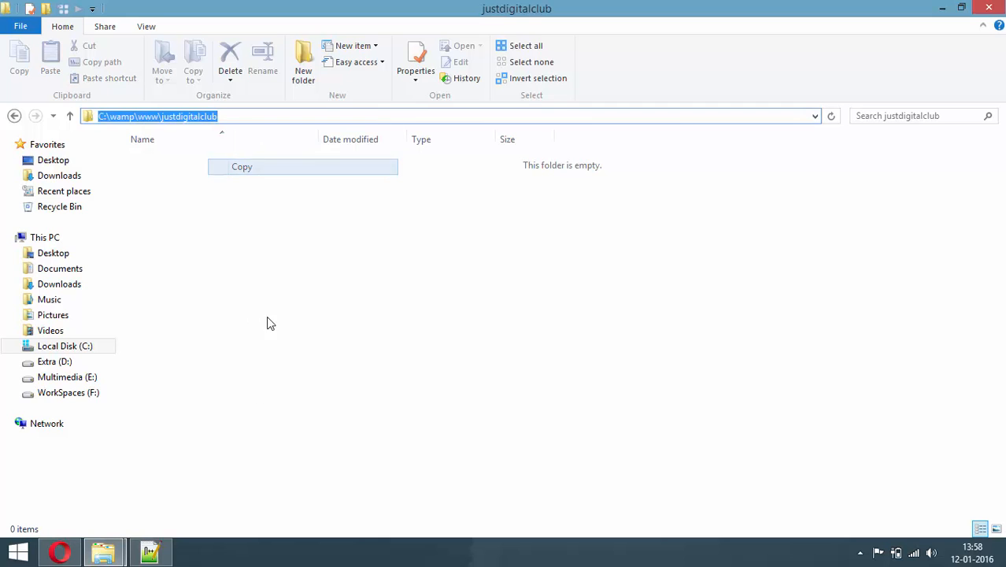
click(150, 551)
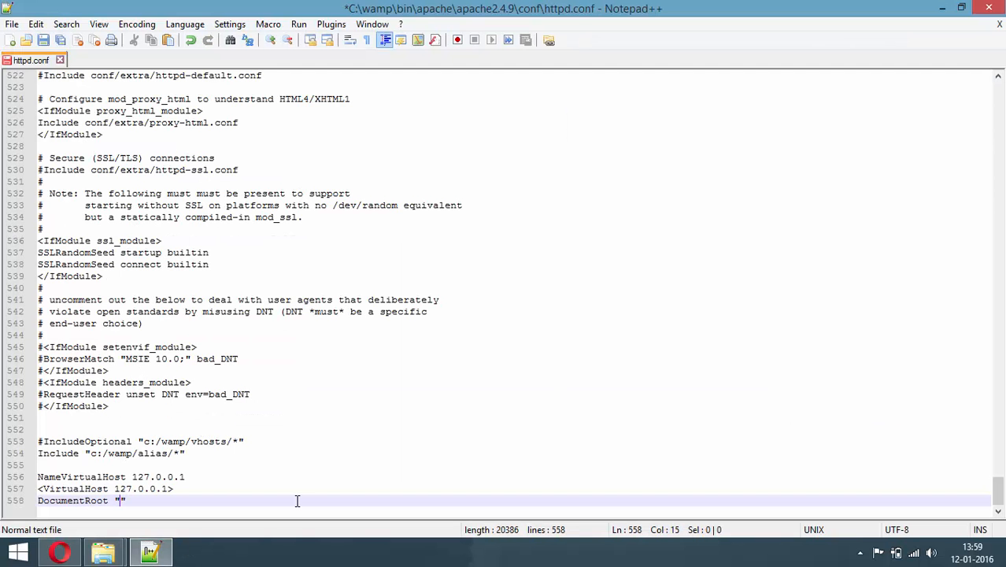
key(ctrl+v)
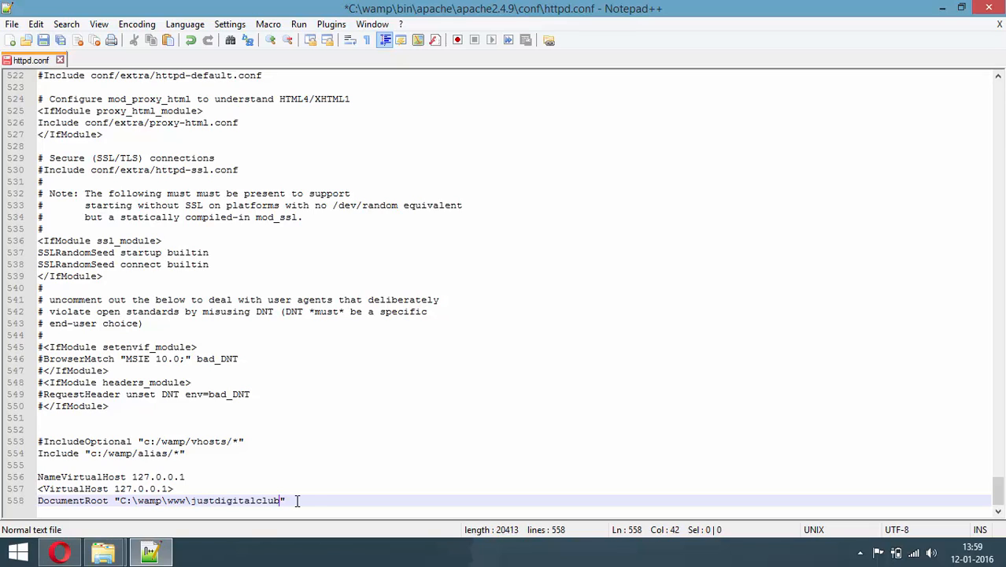
key(Return)
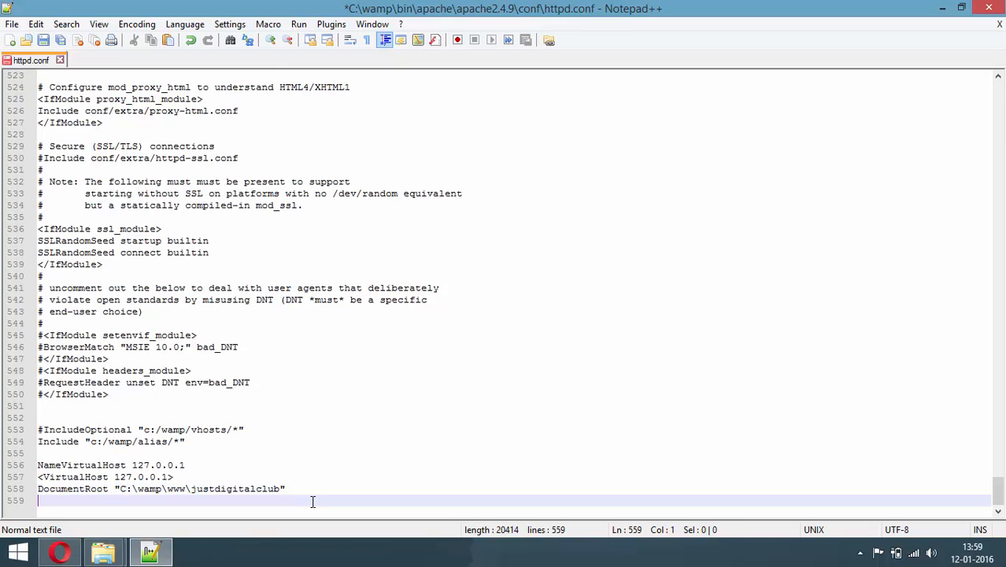
text(Server)
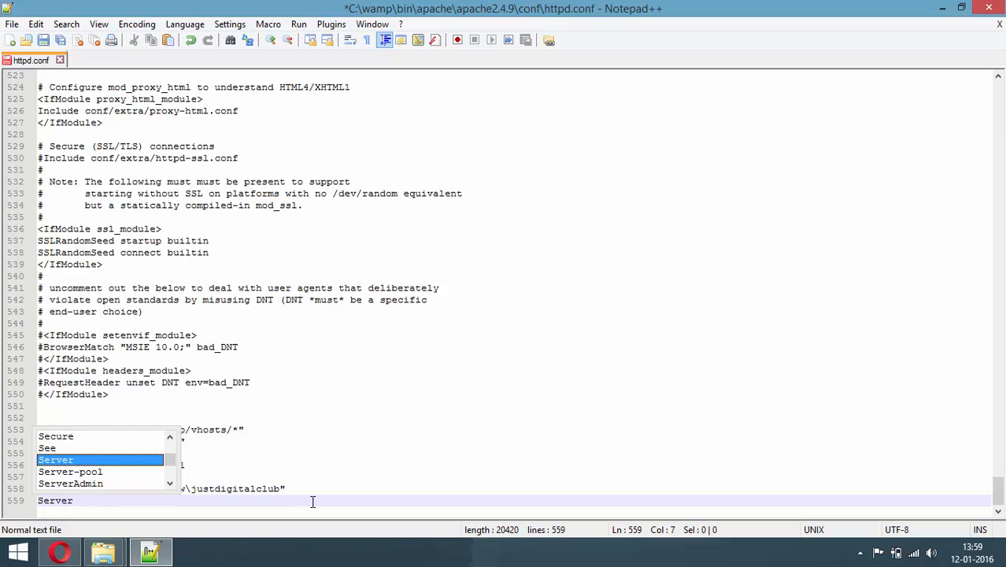
text(Name )
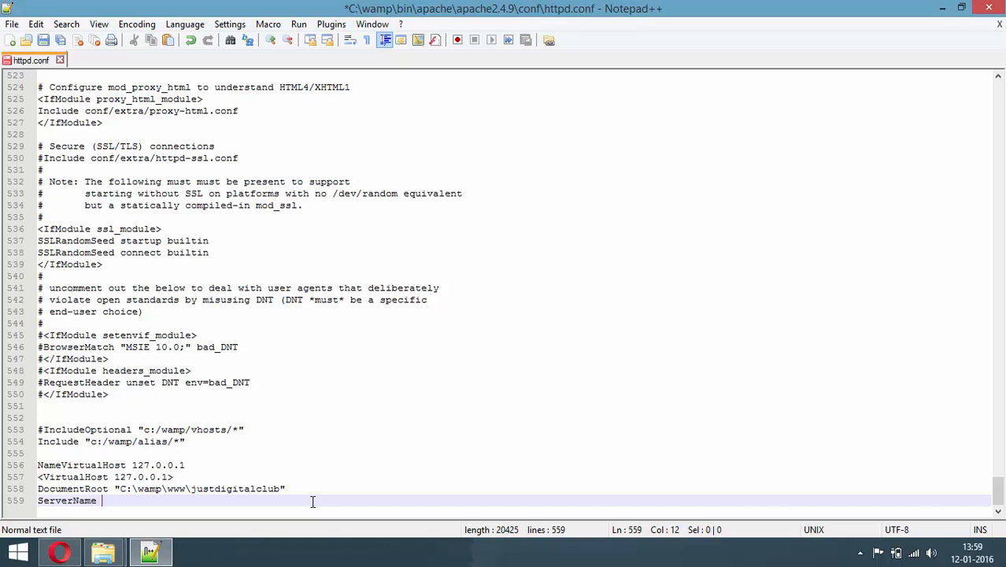
text(www)
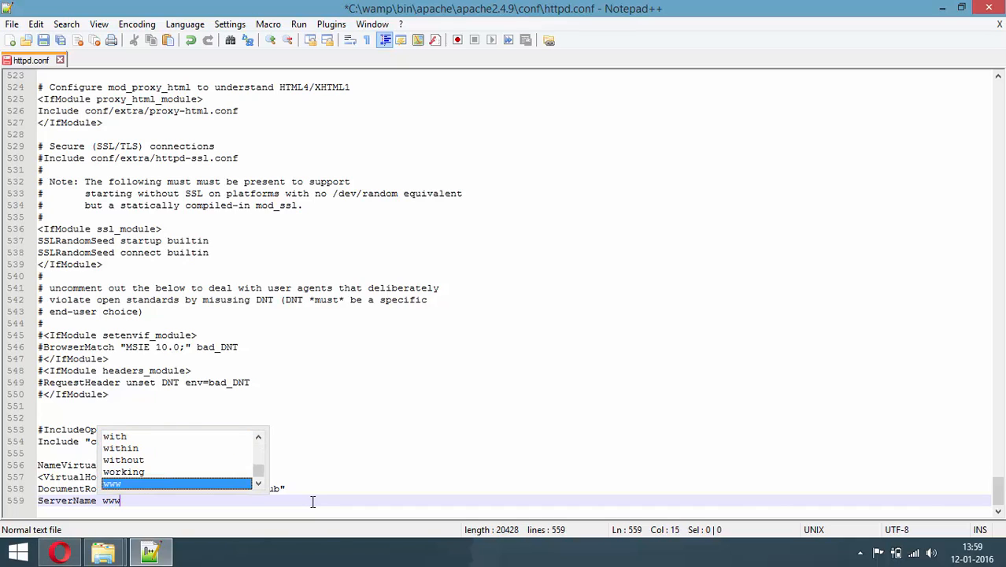
text(.justd)
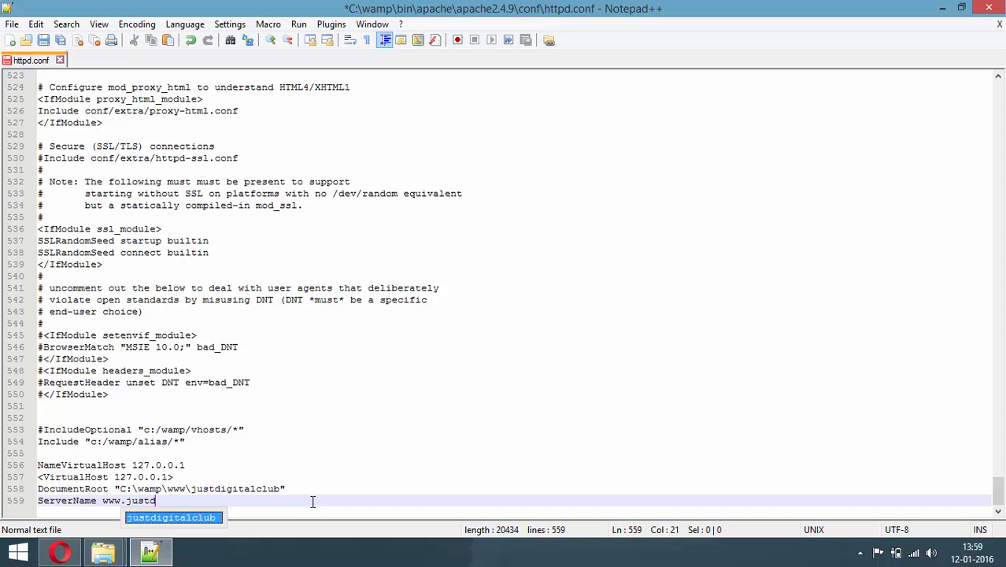
text(igitalclub.dev)
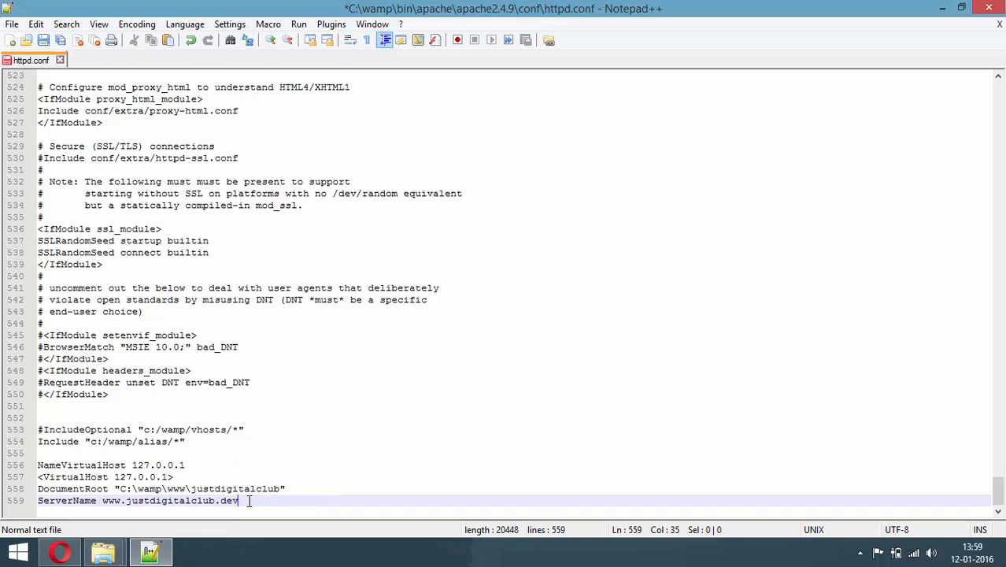
key(Return)
text(</V)
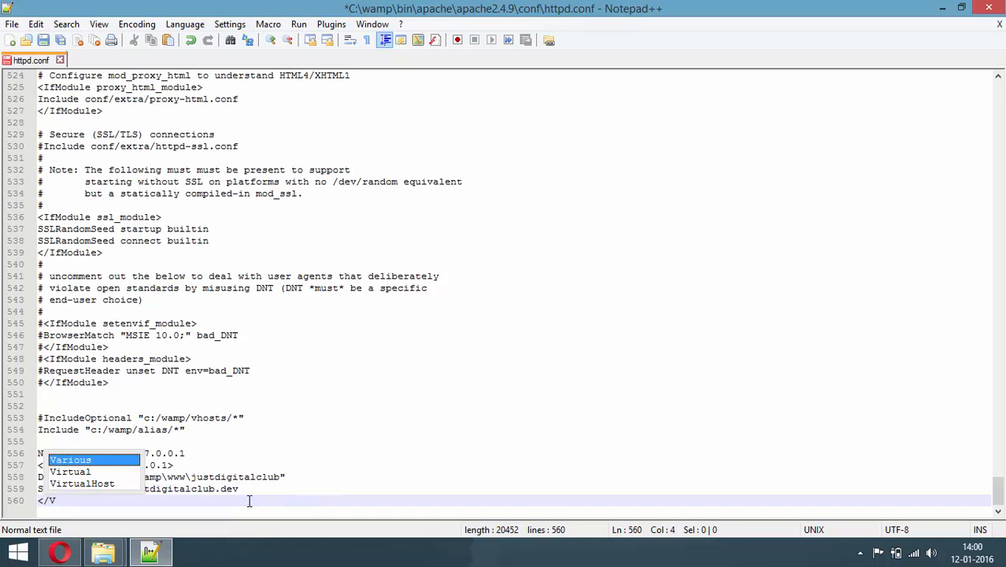
text(irtualHos)
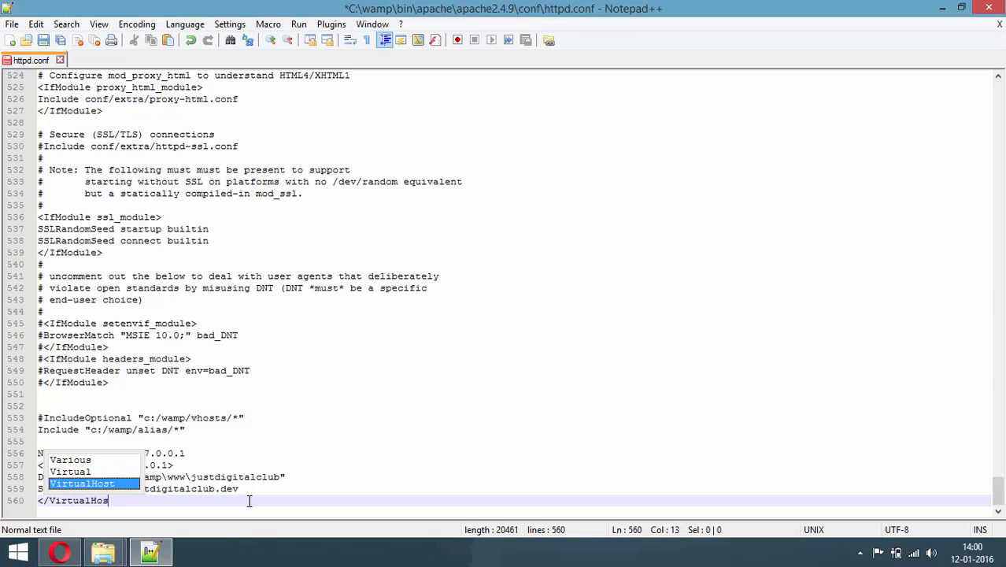
text(t>)
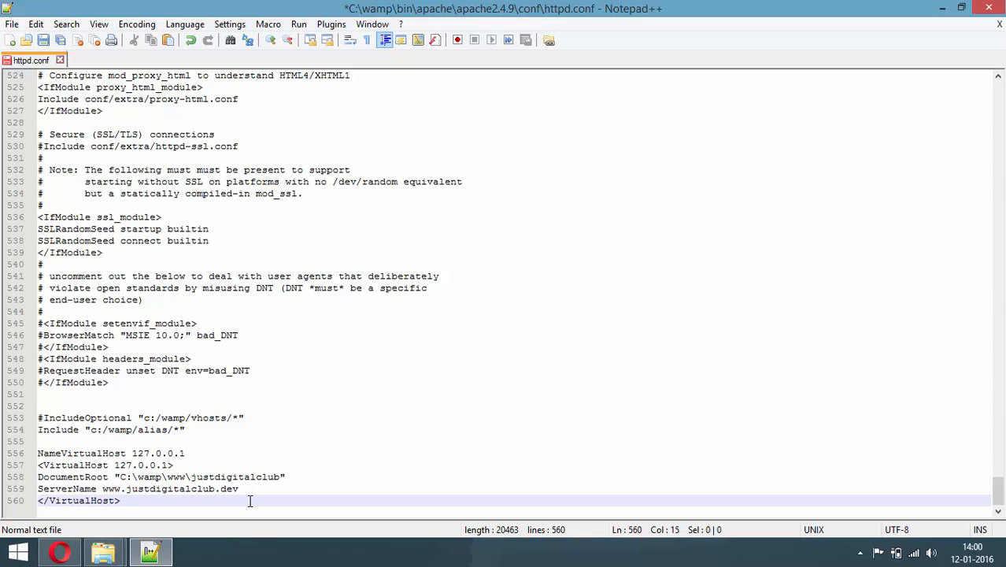
Save httpd.conf and close Notepad++
click(12, 23)
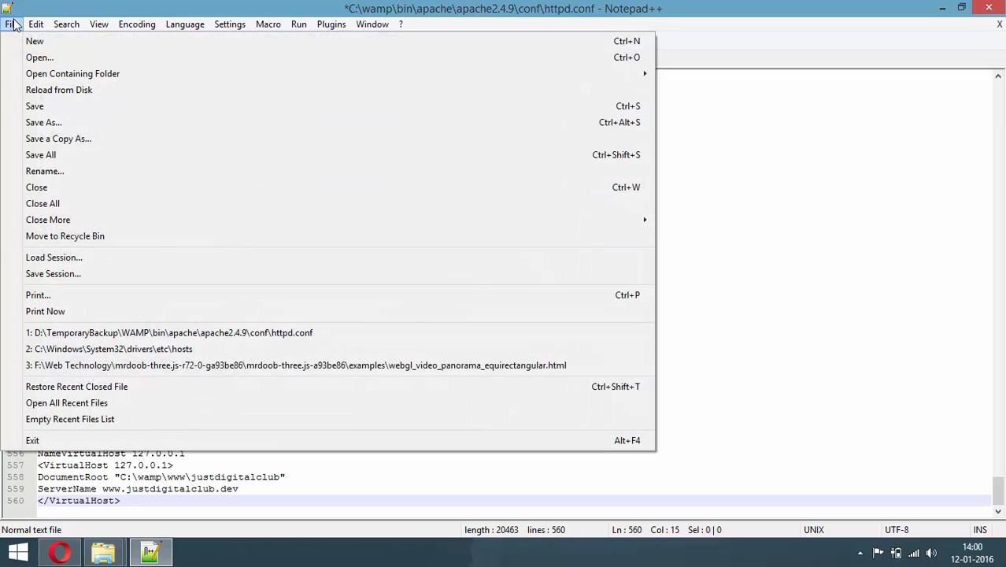
click(35, 105)
click(988, 9)
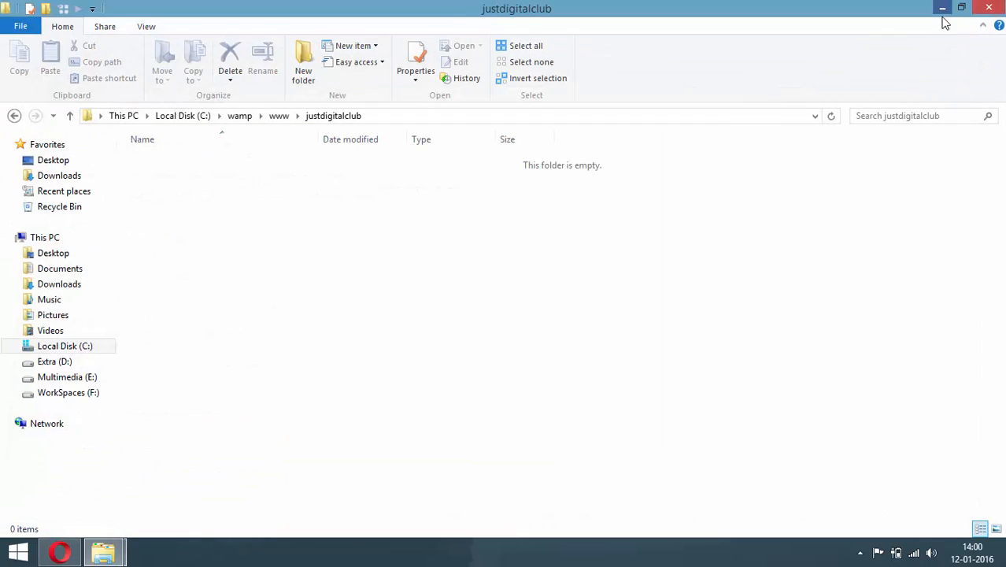
Search 'notepad' on the Start screen and run Notepad as administrator
click(942, 9)
key(super)
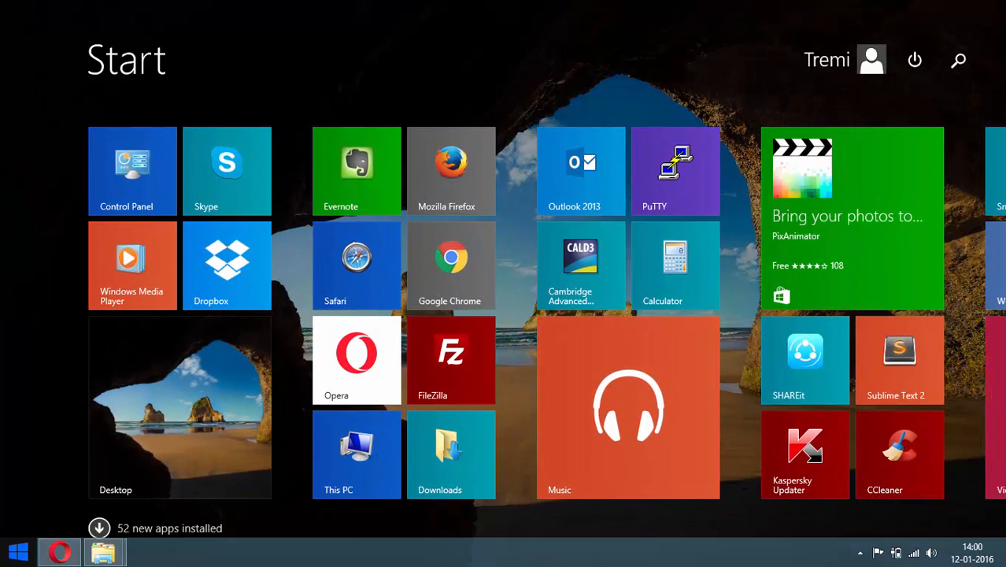
text(notepad)
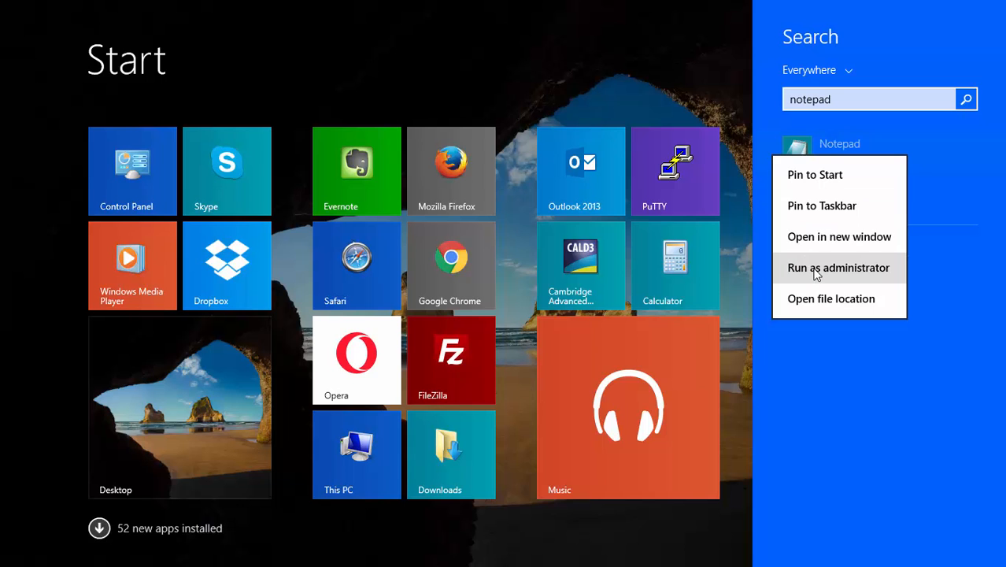
click(816, 268)
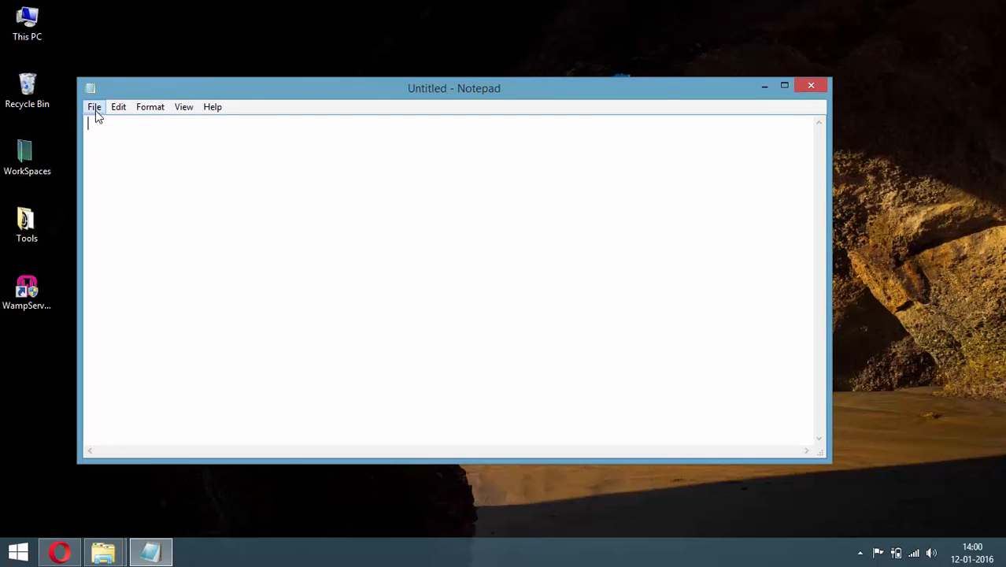
In Notepad's Open dialog, browse to C:\Windows\System32\drivers\etc
click(94, 108)
click(122, 139)
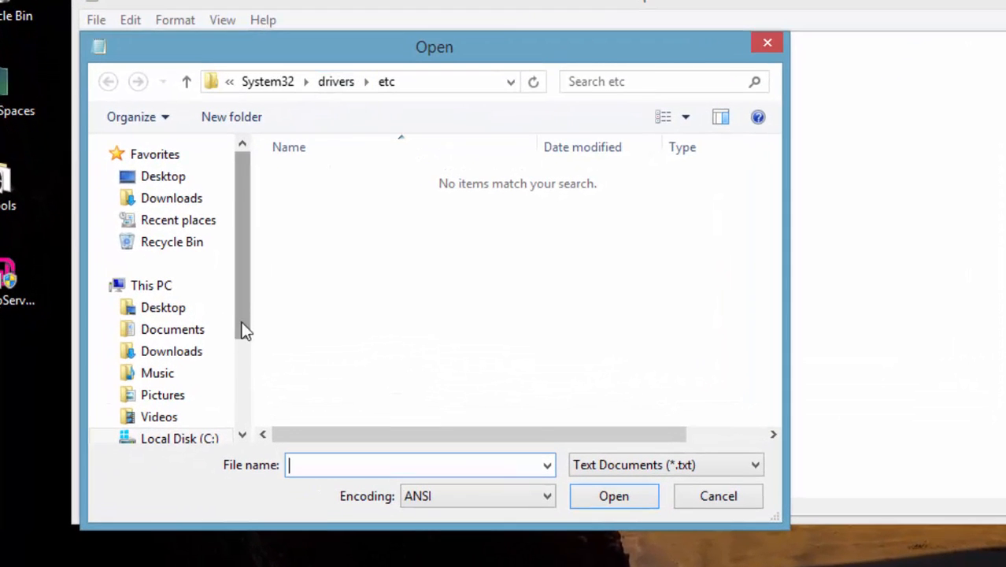
drag(244, 330, 245, 367)
click(220, 365)
double_click(335, 339)
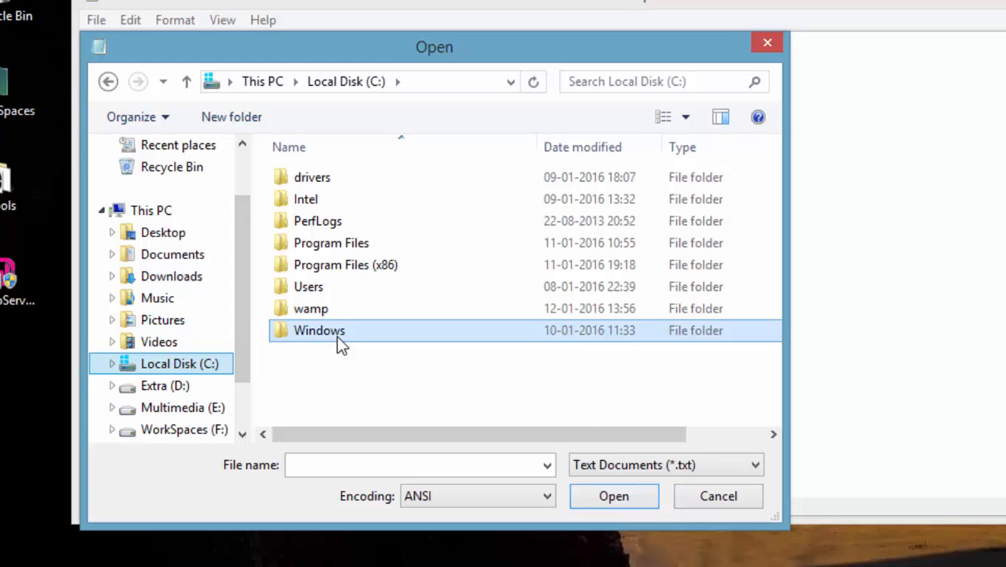
drag(780, 193, 753, 366)
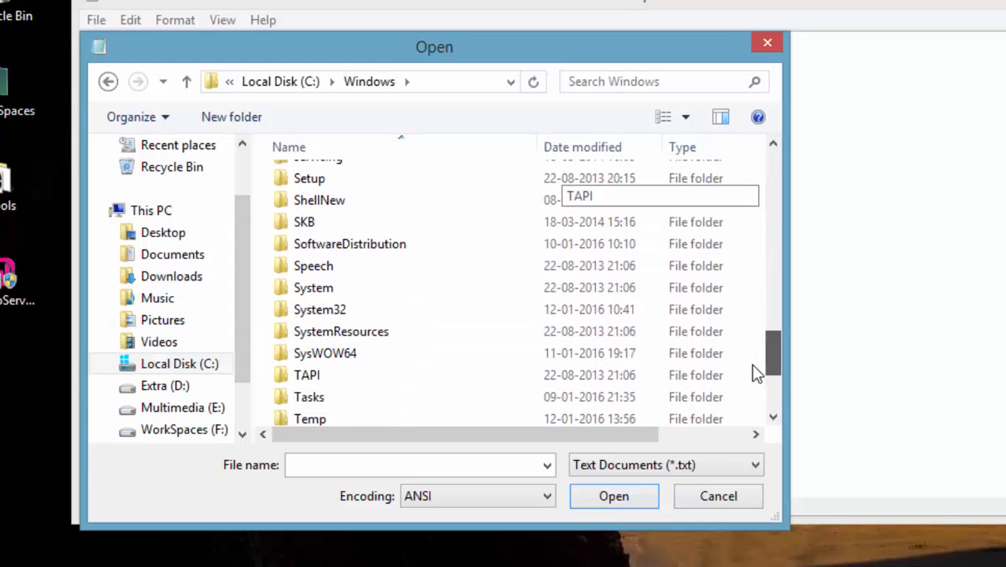
double_click(371, 307)
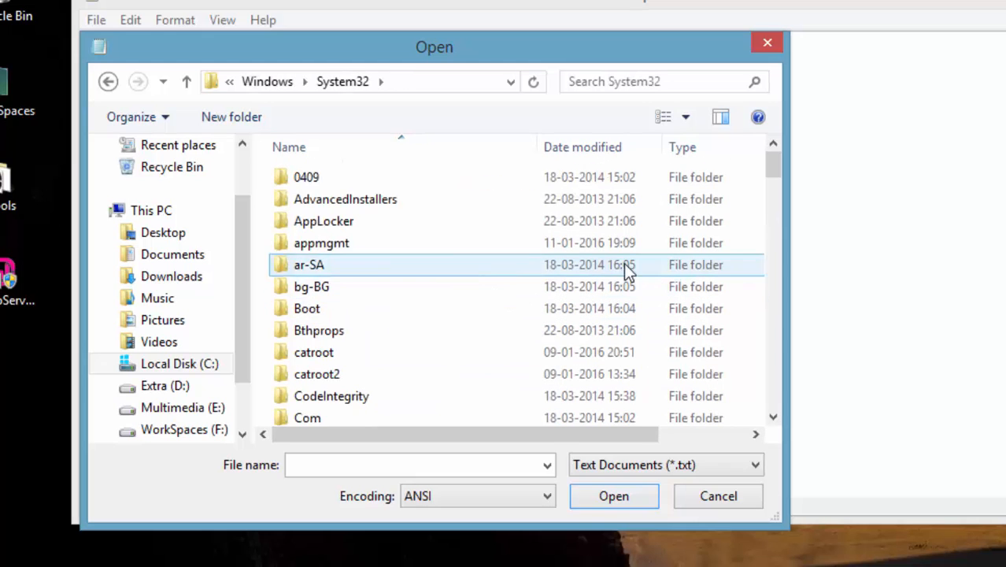
drag(774, 173, 772, 196)
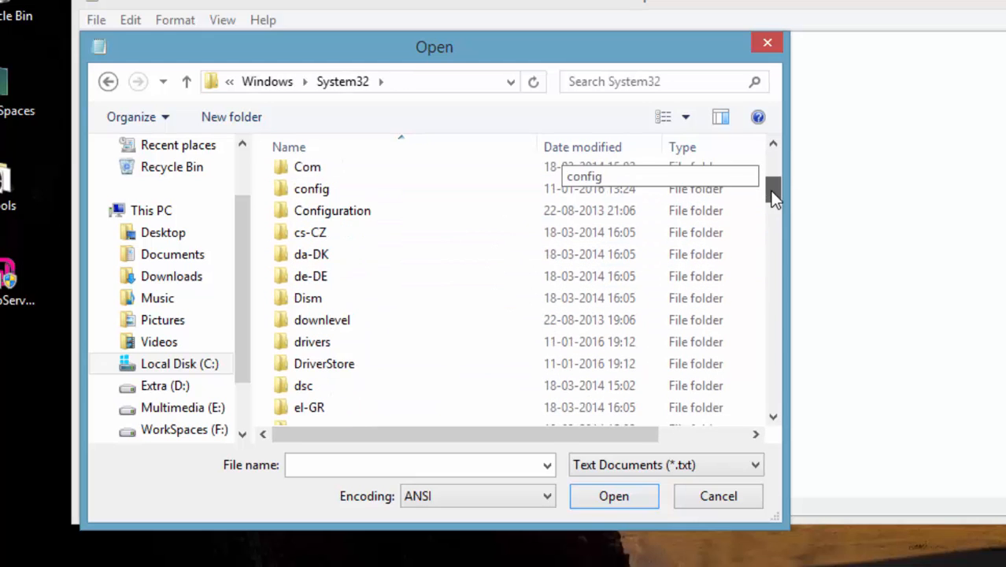
double_click(406, 341)
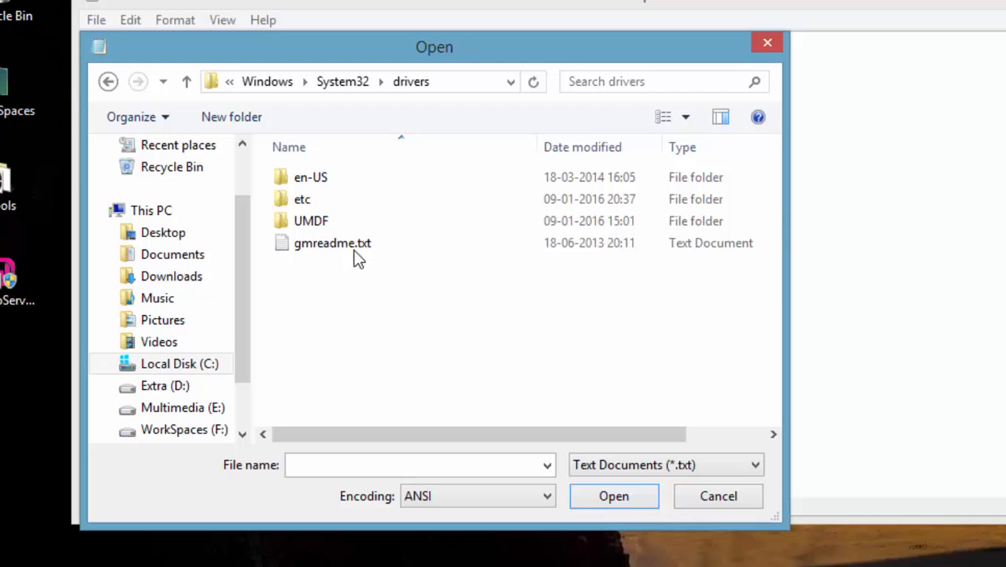
double_click(326, 201)
Set the filter to All Files (*.*), open hosts, and place the cursor after the localhost entry
click(671, 466)
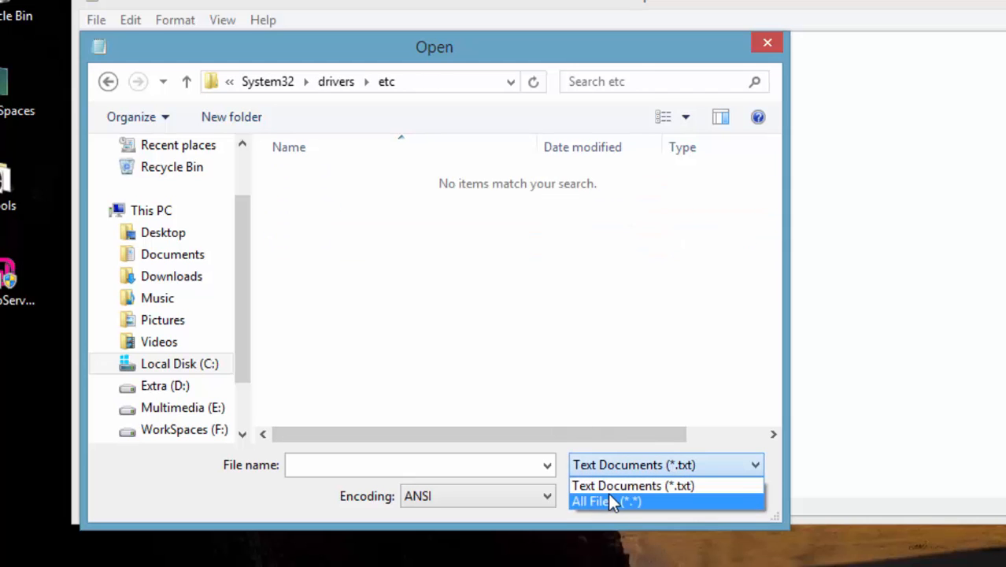
click(611, 495)
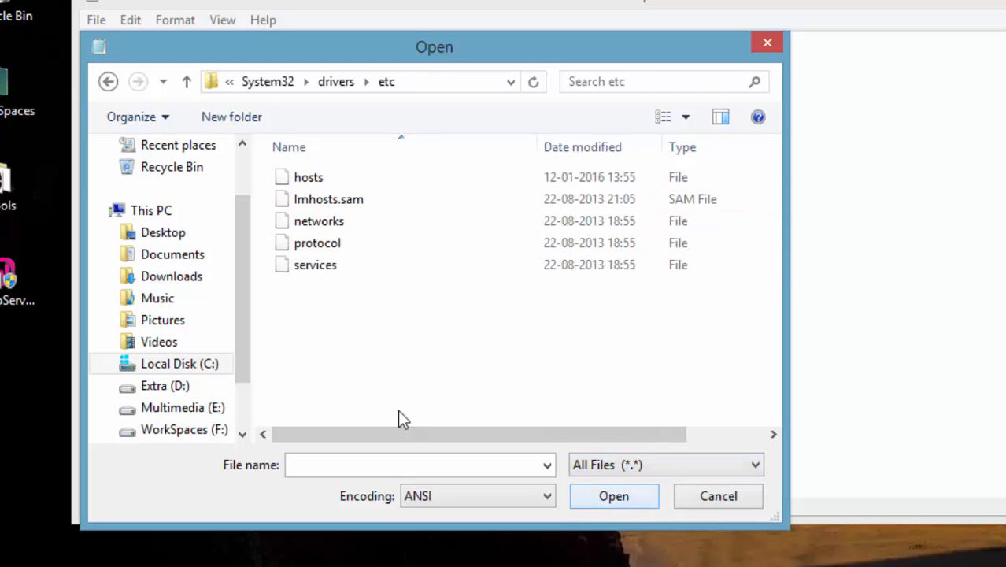
click(312, 182)
click(312, 187)
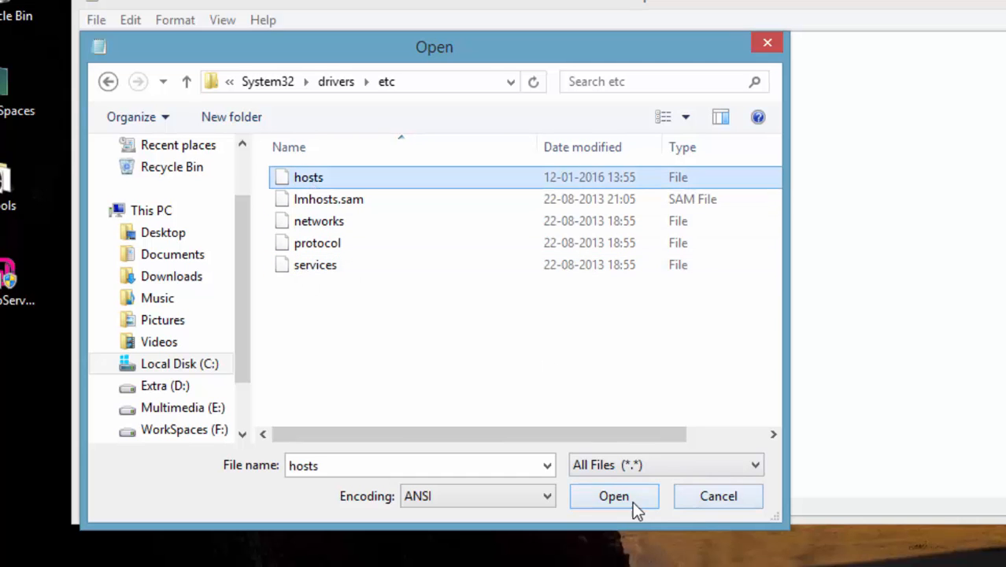
click(614, 496)
click(342, 455)
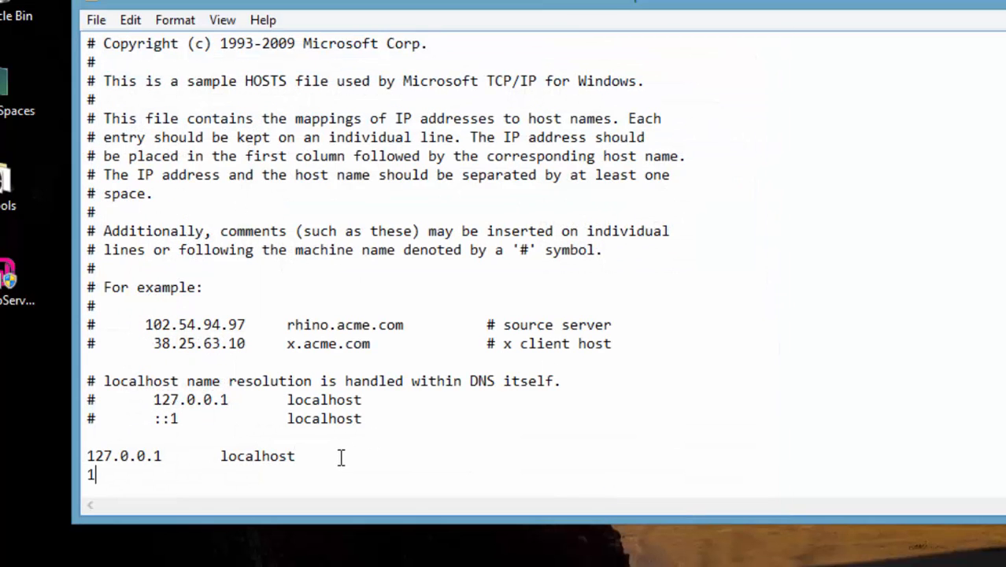
text(127.0.0.1	www.just)
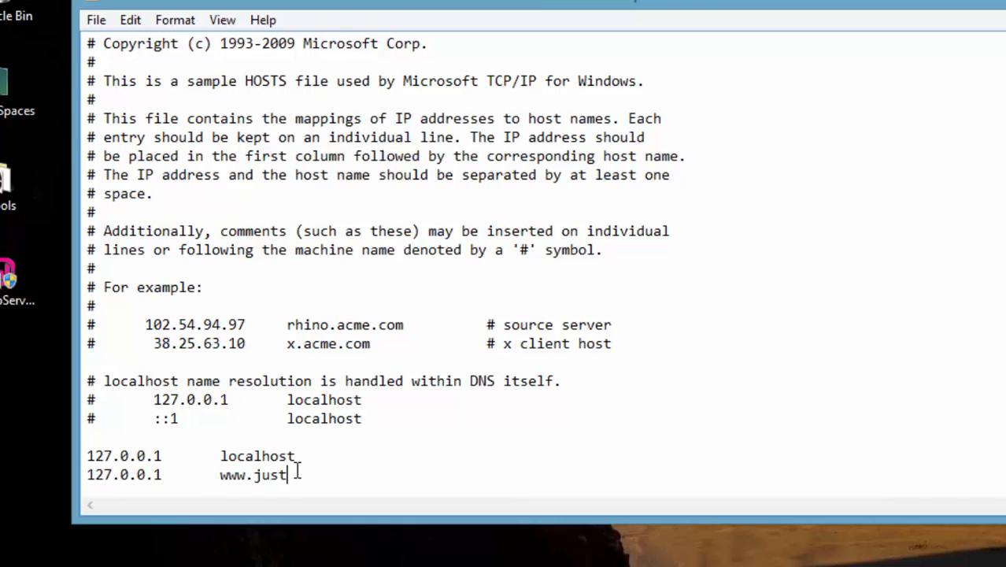
text(digitalclub.dev)
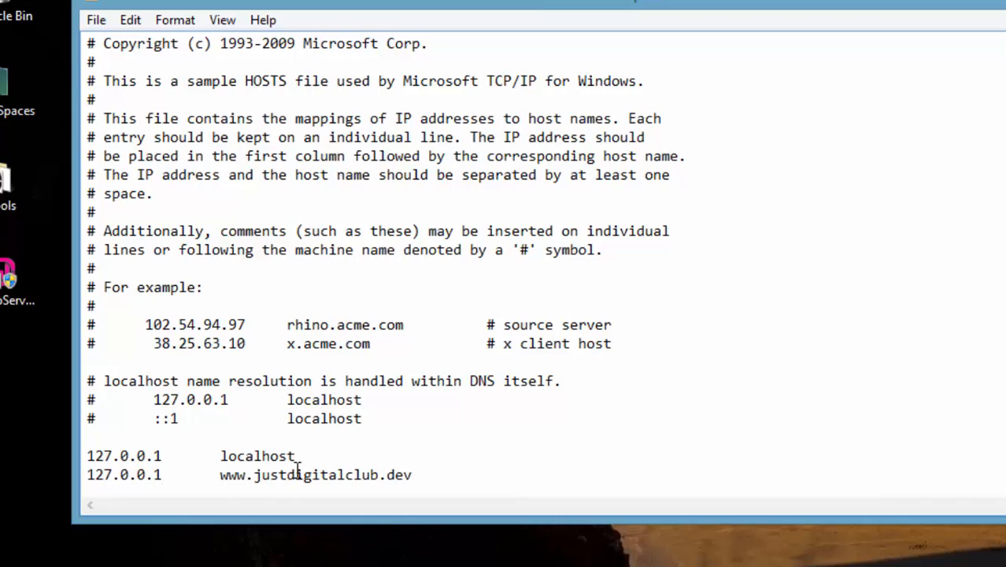
click(97, 21)
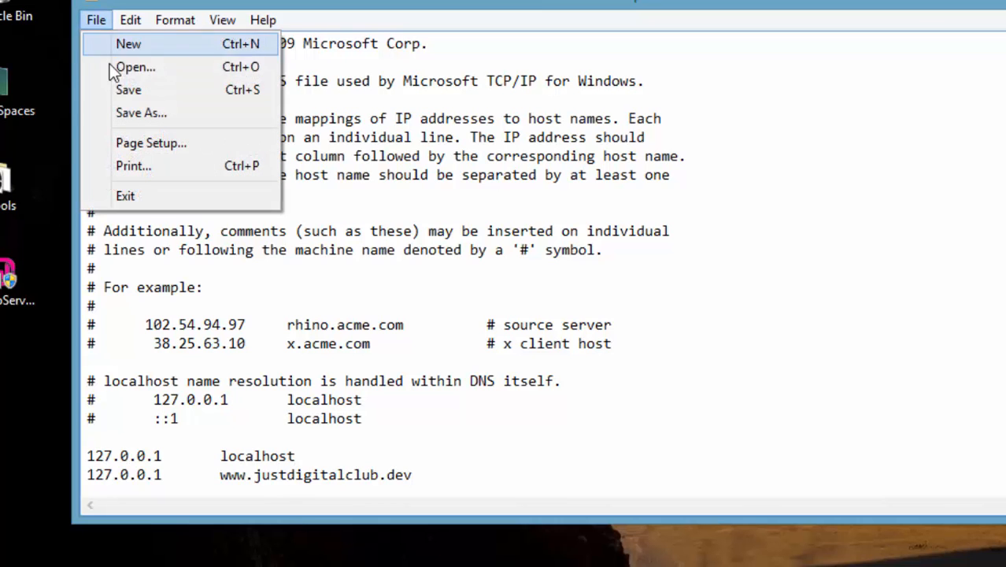
click(126, 91)
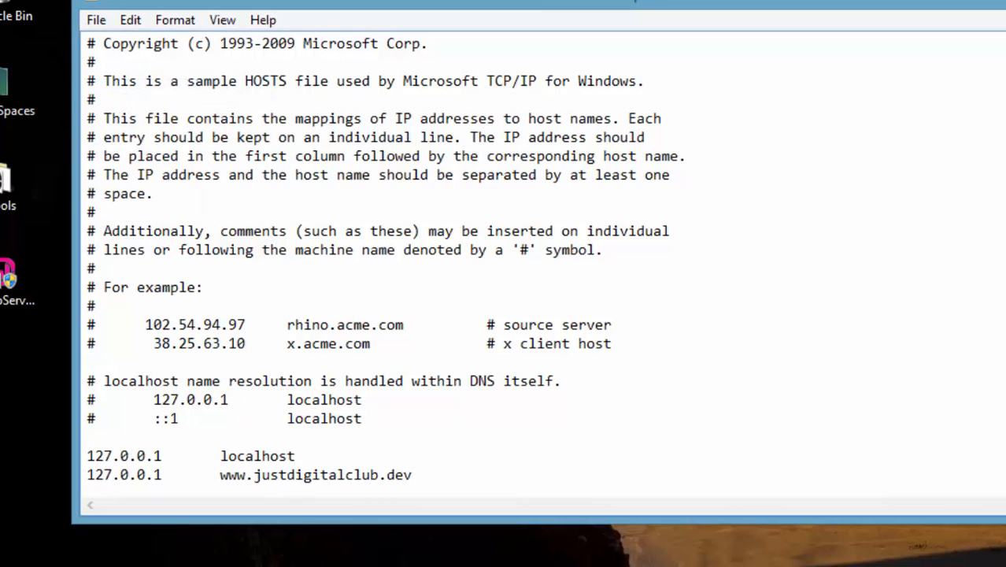
click(811, 86)
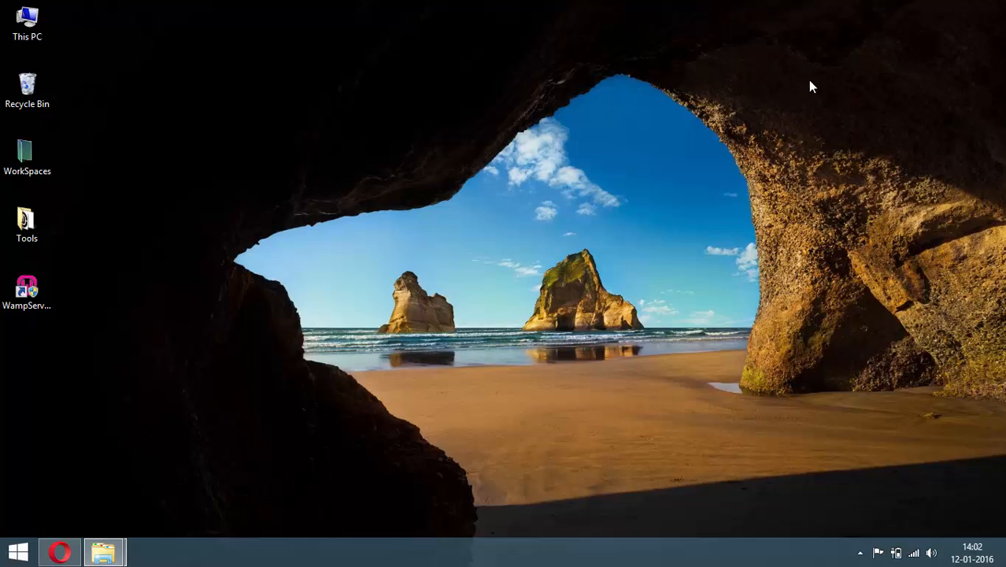
click(66, 556)
click(773, 13)
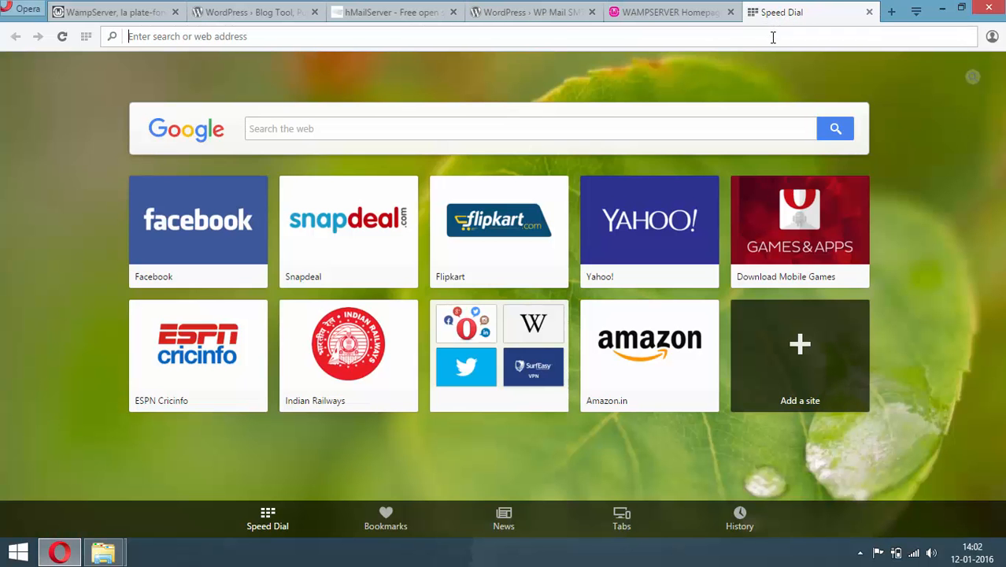
text(www.justdigitalclub.)
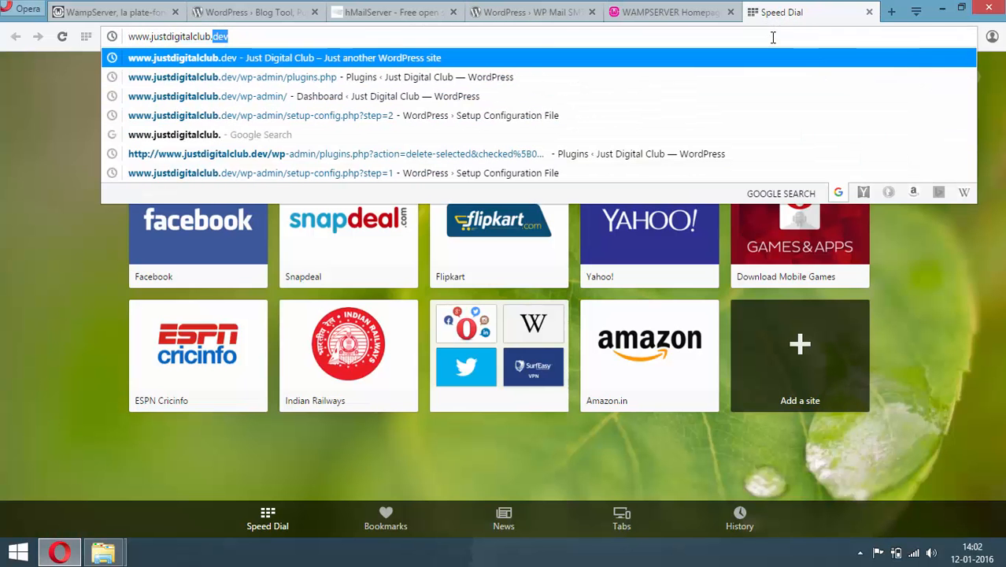
text(dev)
key(Return)
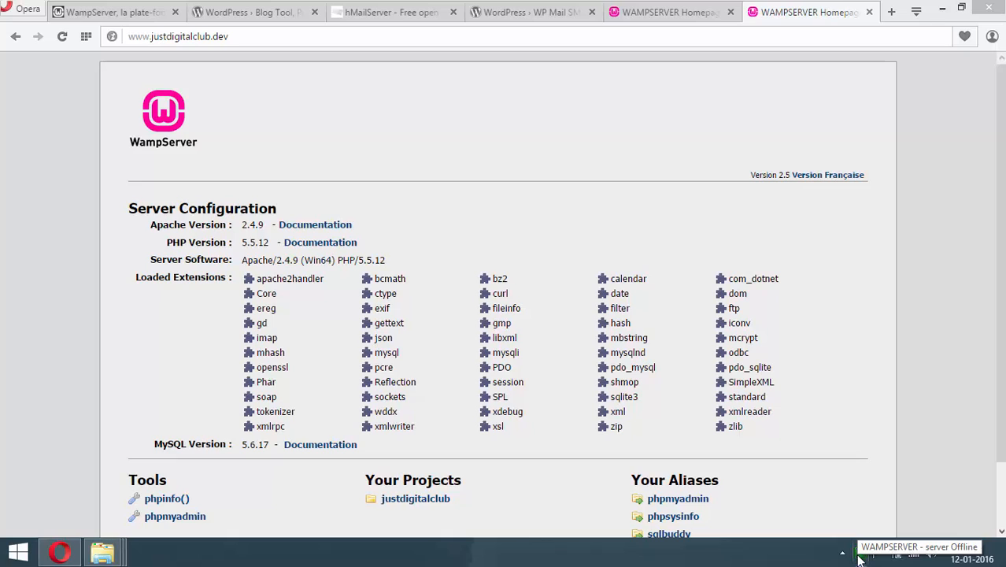
click(861, 554)
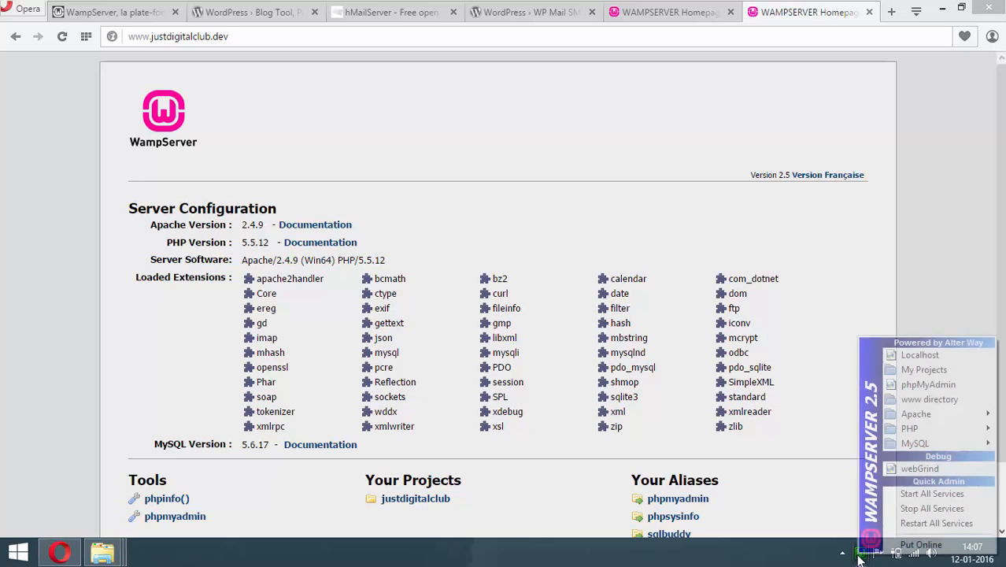
click(921, 523)
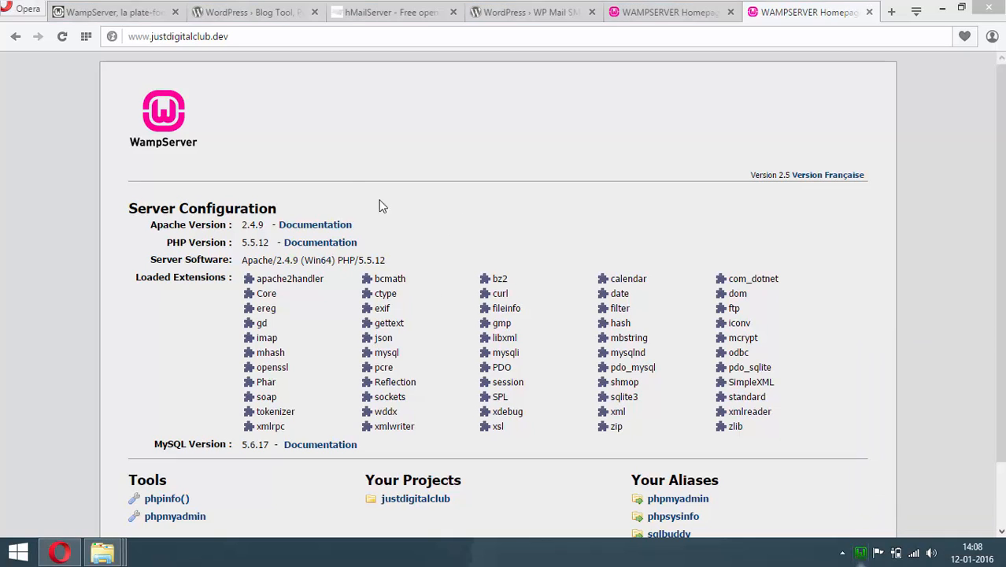
click(63, 38)
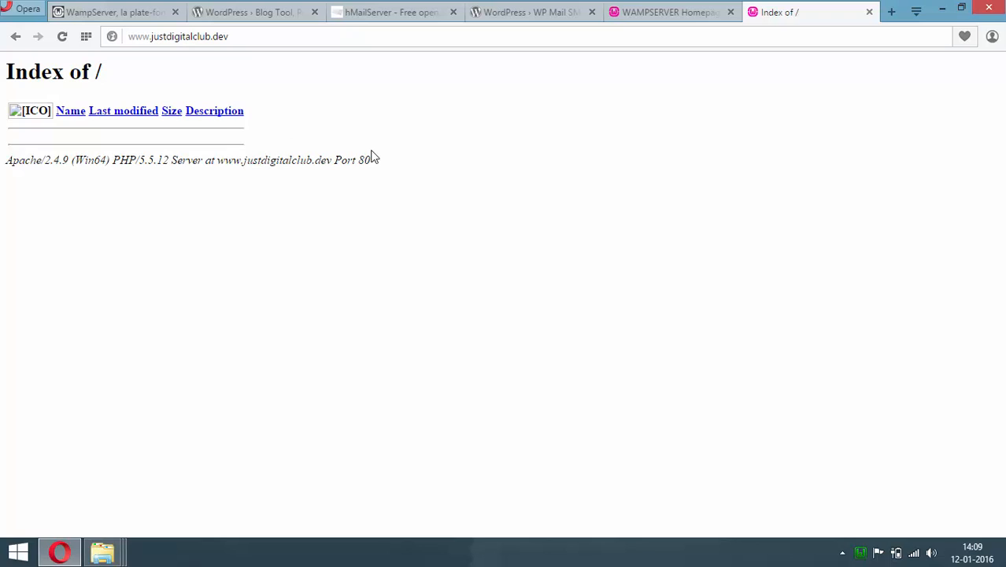
Arrange the justdigitalclub and Tools folder windows side by side, with Tools docked left
click(943, 7)
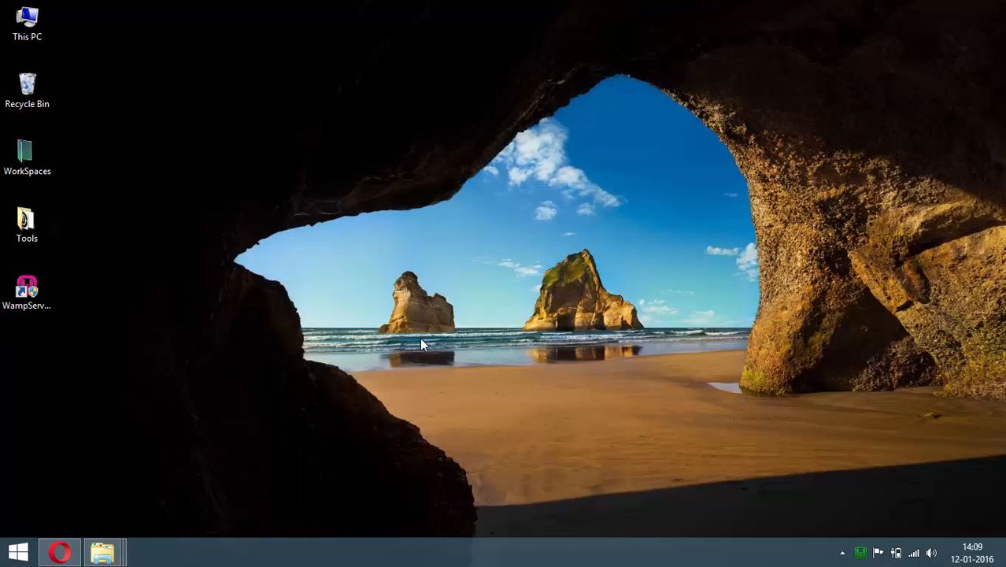
click(103, 554)
click(256, 480)
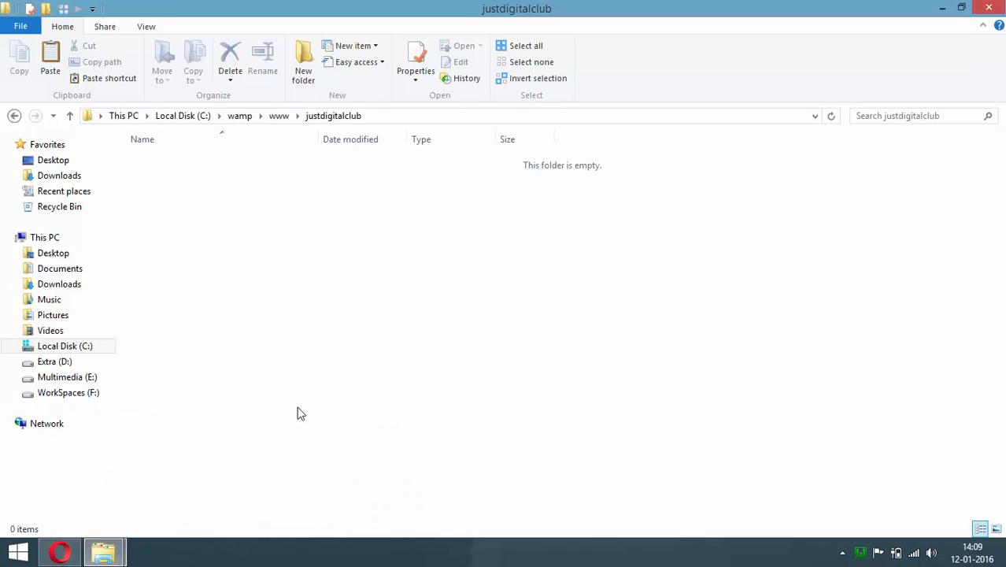
double_click(740, 16)
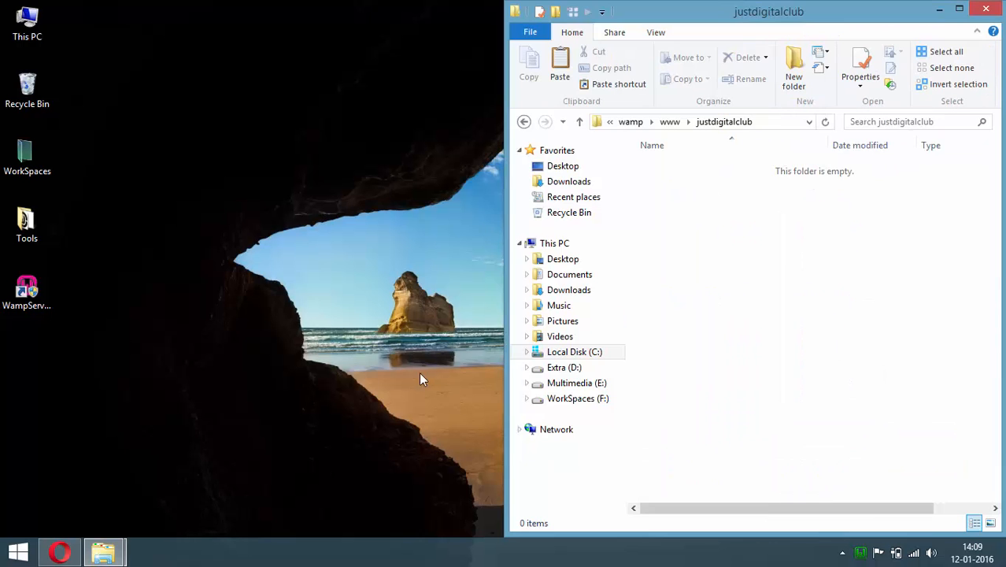
click(103, 554)
click(91, 473)
key(super+Down)
key(super+Left)
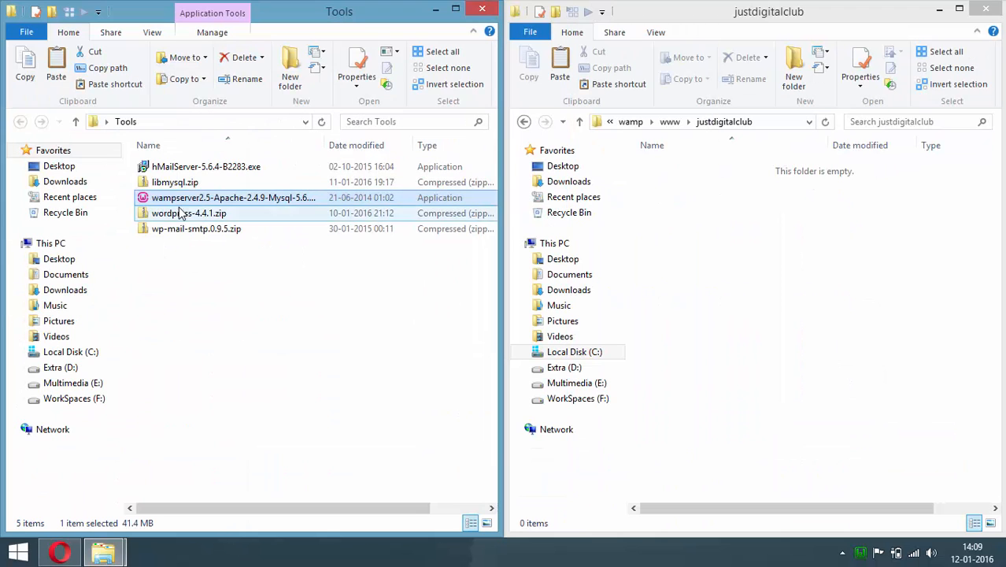
Drag all files from wordpress-4.4.1.zip's wordpress folder into justdigitalclub, then close both windows
click(185, 215)
double_click(186, 217)
double_click(189, 167)
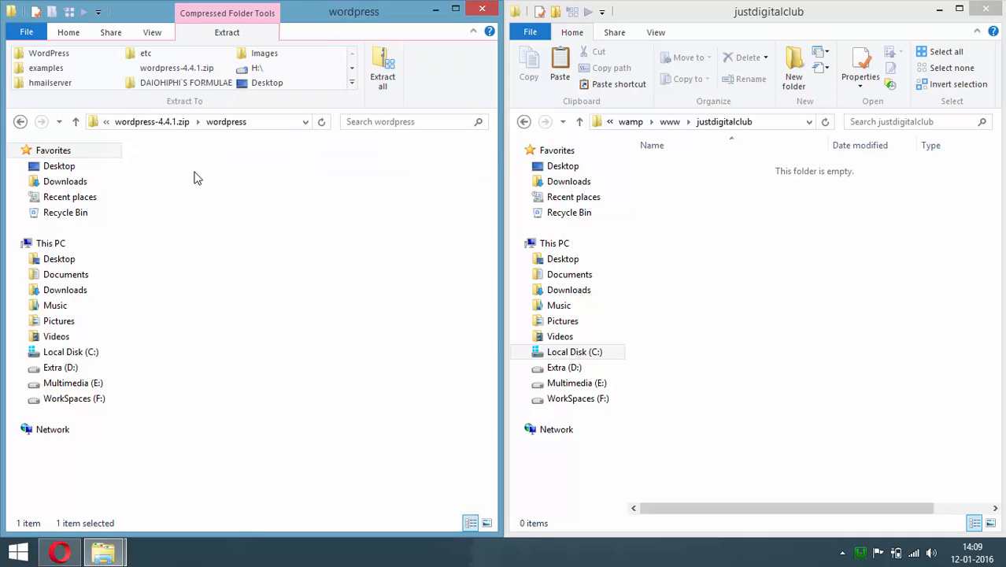
drag(212, 469, 757, 226)
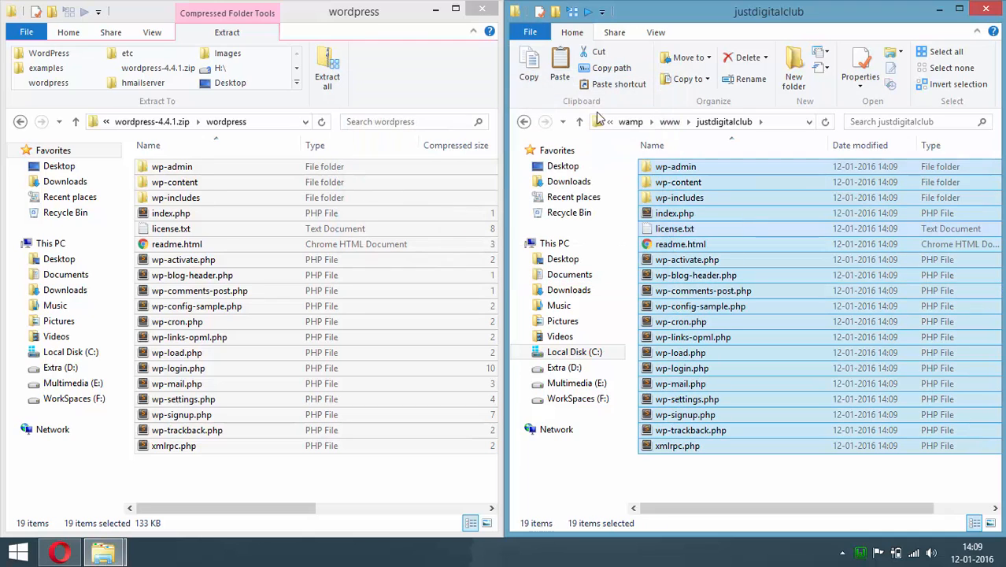
click(482, 8)
click(989, 9)
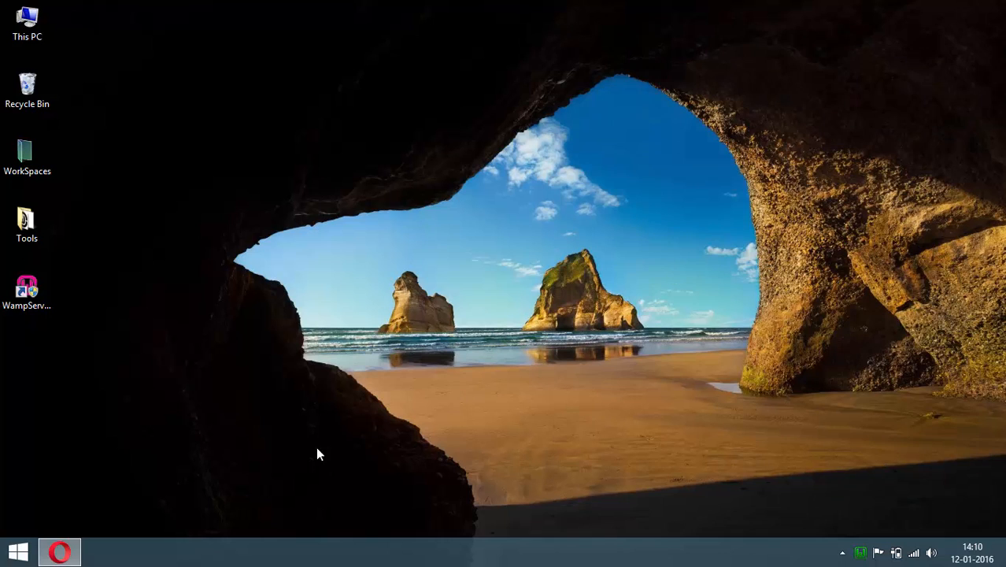
click(67, 555)
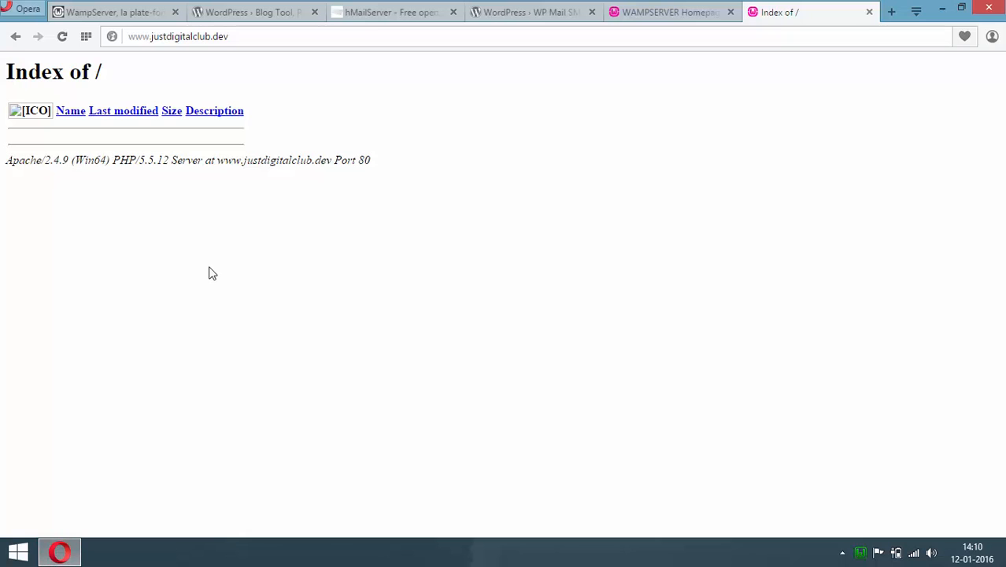
click(63, 37)
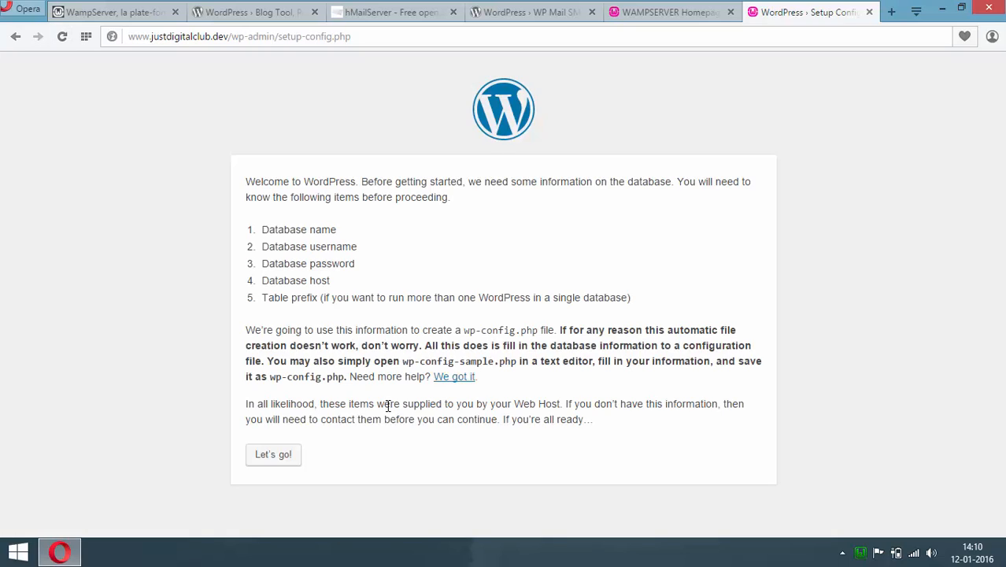
click(269, 457)
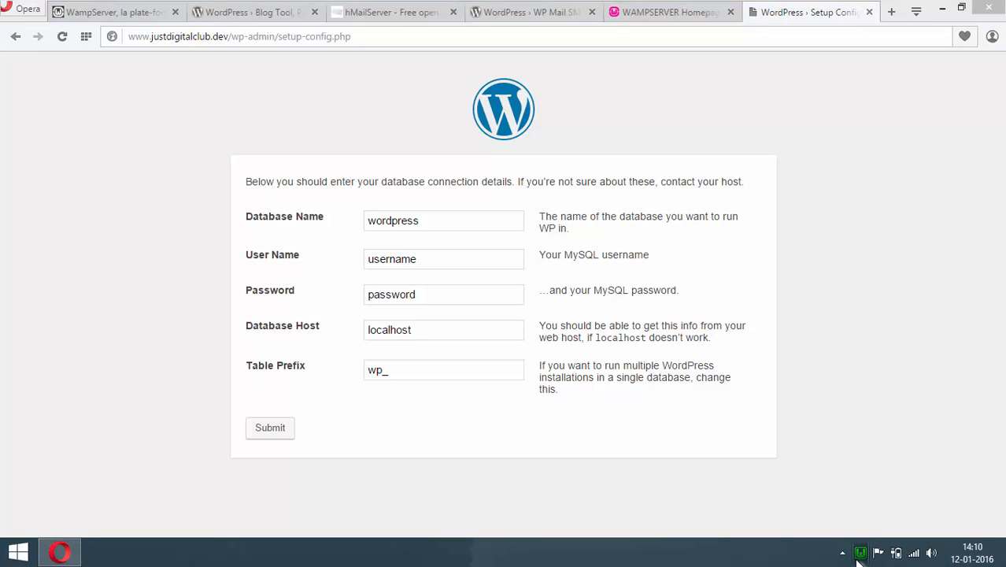
click(880, 551)
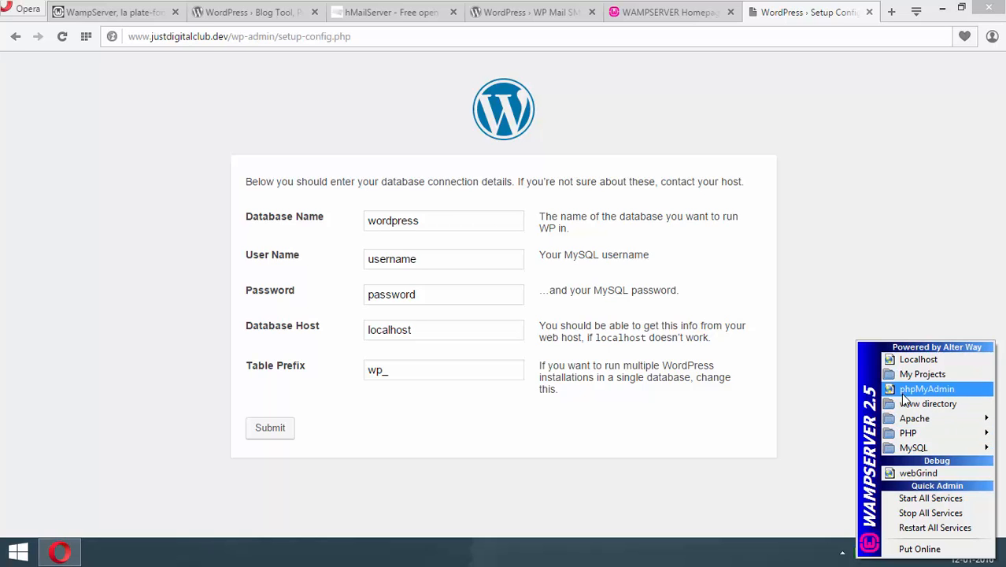
Launch phpMyAdmin from the WampServer tray menu and view its Users tab
click(904, 394)
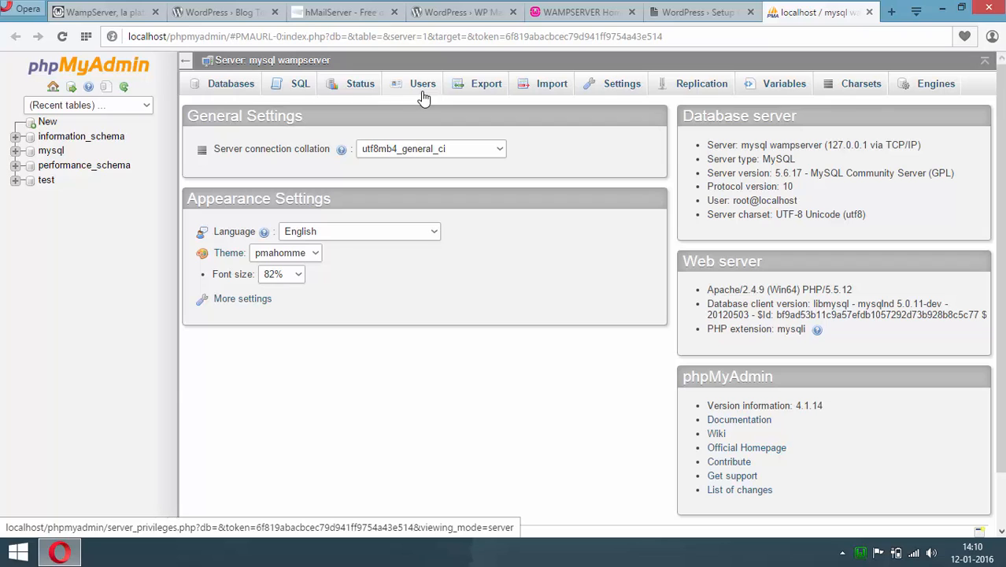
click(424, 96)
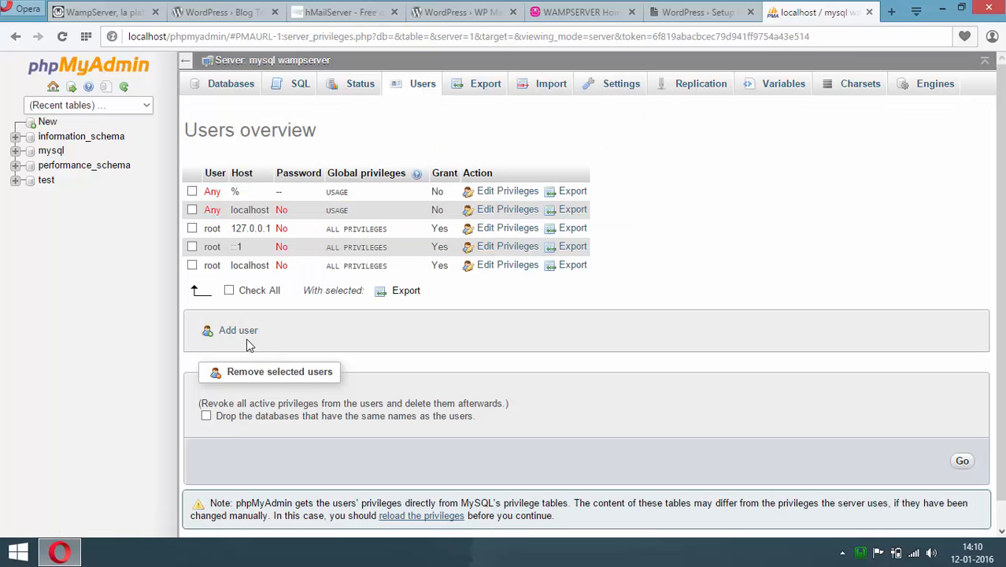
Begin a new user with a user name, Host set to Local, and the password entered twice
click(246, 337)
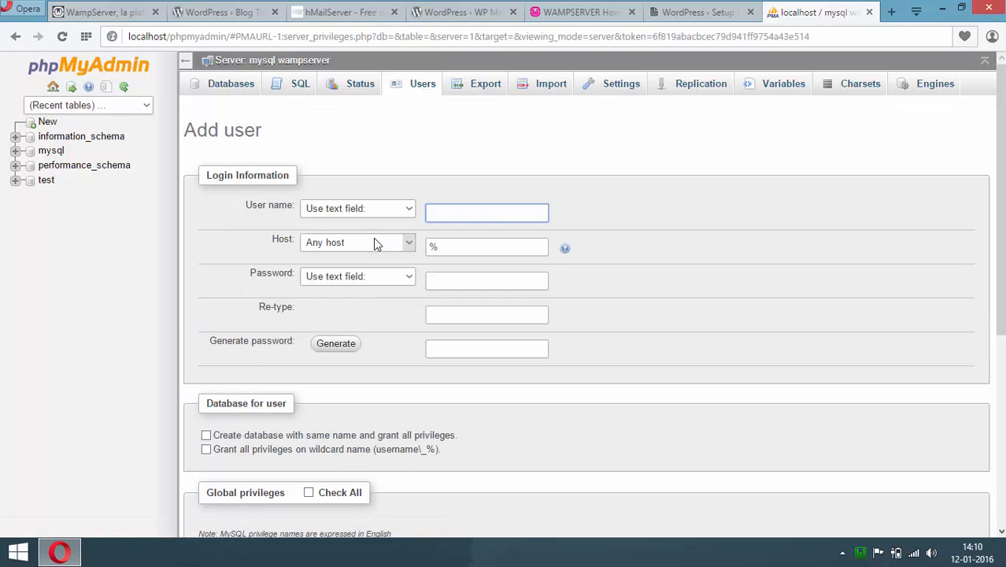
text(john)
click(375, 244)
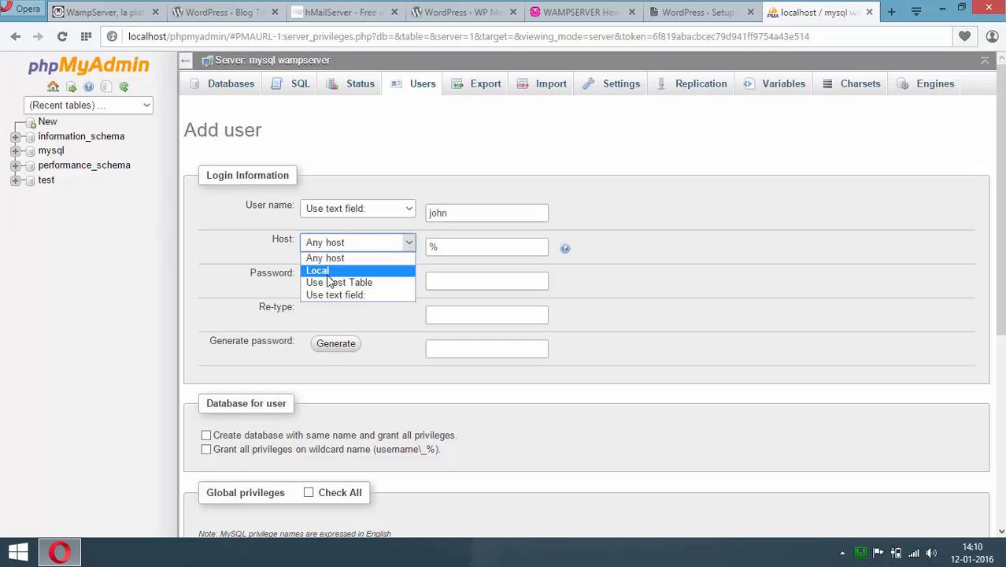
click(355, 271)
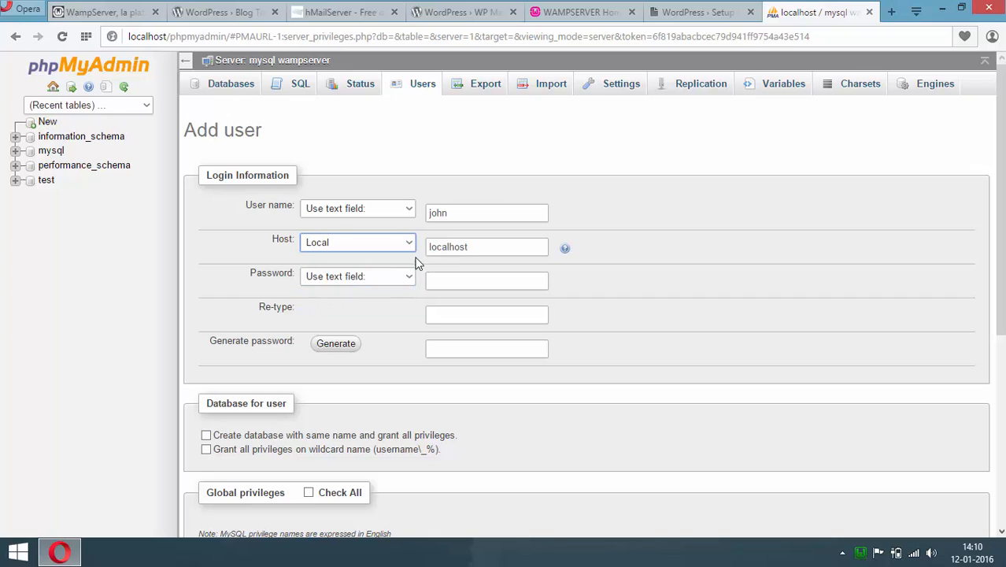
click(430, 282)
text(12)
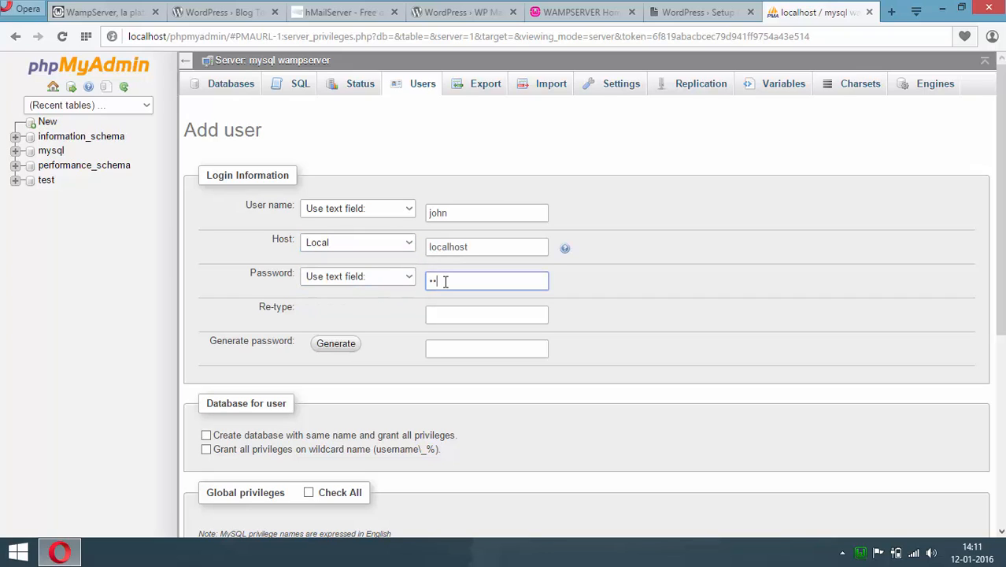
click(463, 314)
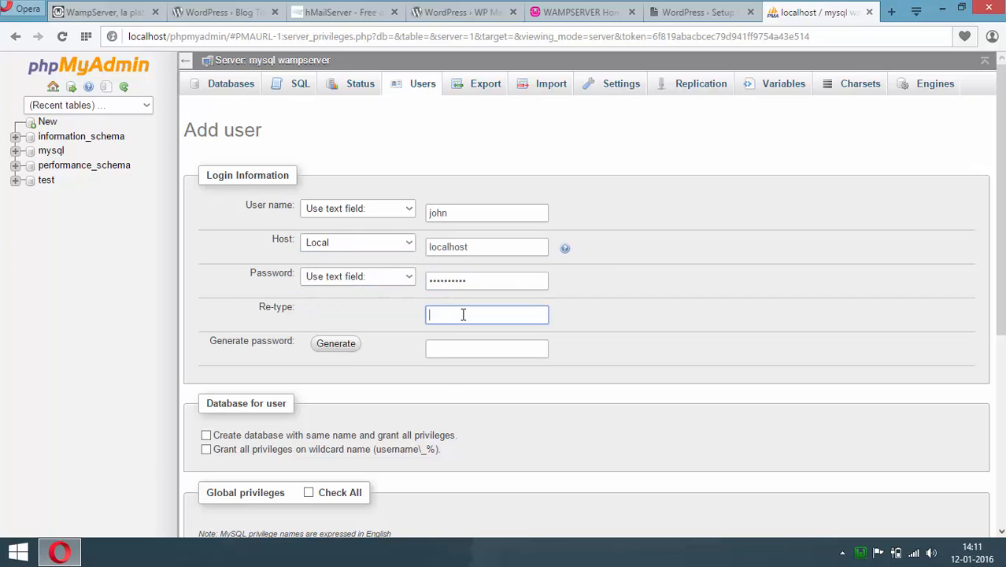
Grant all privileges on the user's wildcard databases plus all global privileges, then create the user
scroll(605, 326, down, 3)
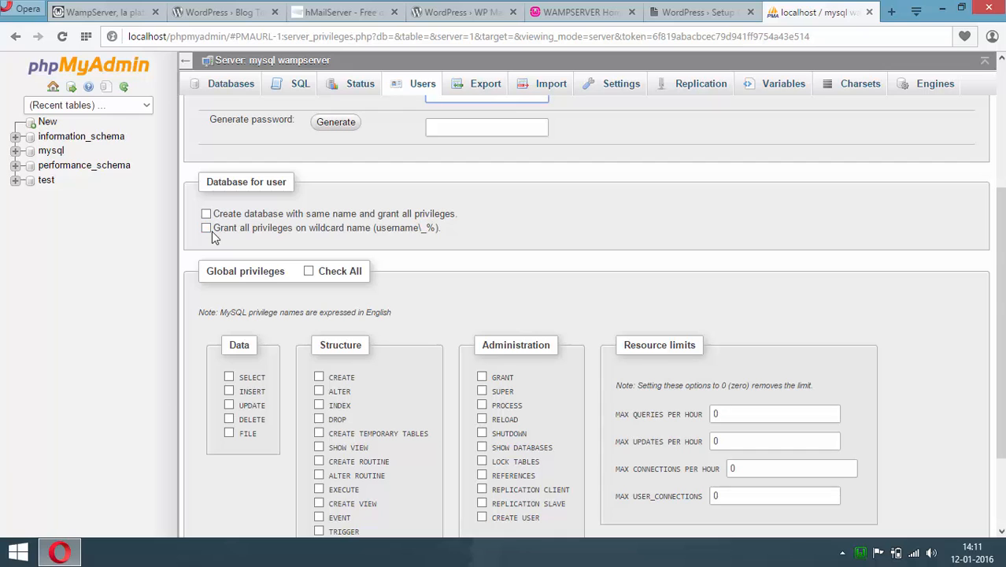
click(209, 229)
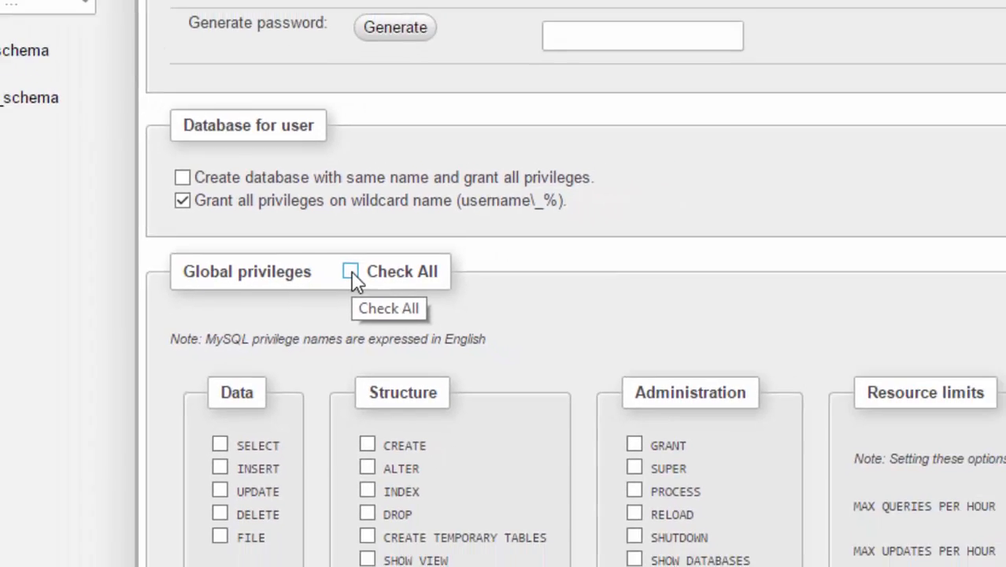
click(388, 271)
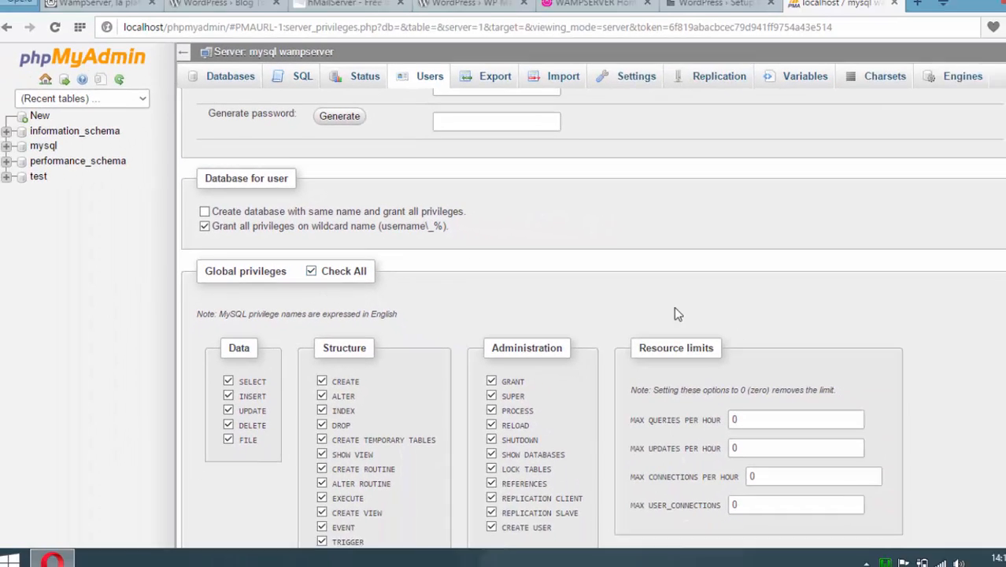
scroll(981, 461, down, 3)
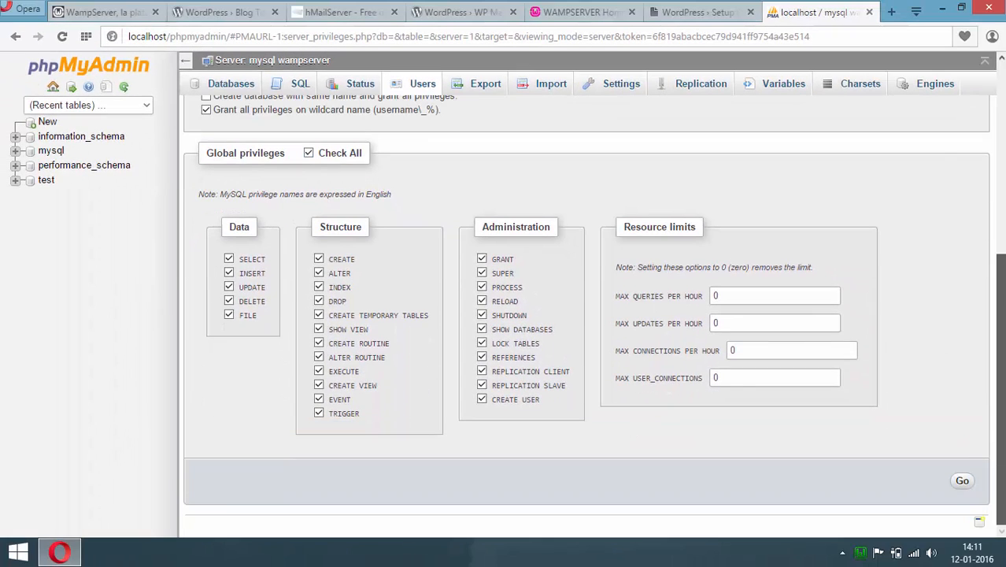
click(962, 477)
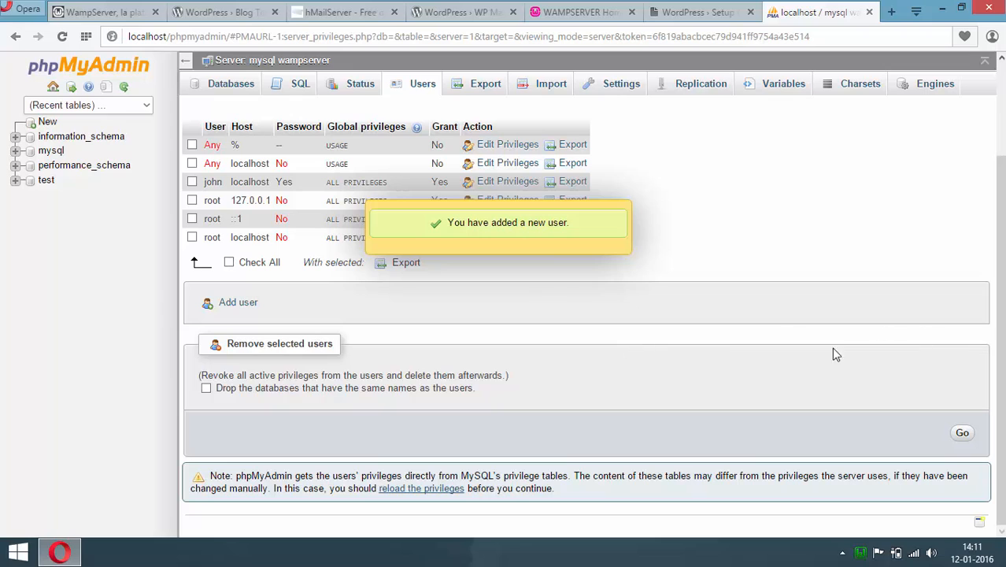
drag(1001, 307, 1001, 214)
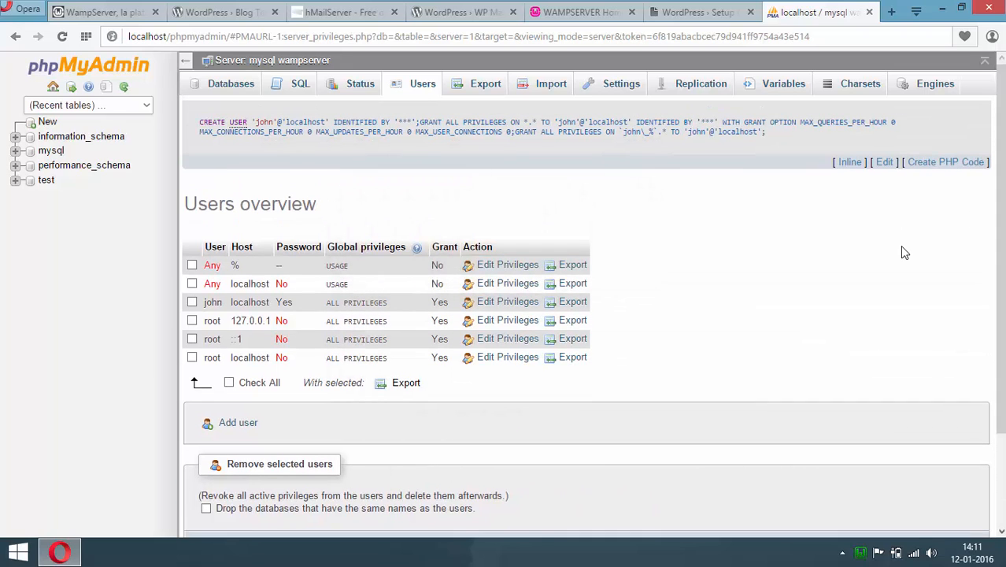
Create and open the justdigitalclub database, then switch back to the WordPress Setup tab
click(48, 123)
click(254, 191)
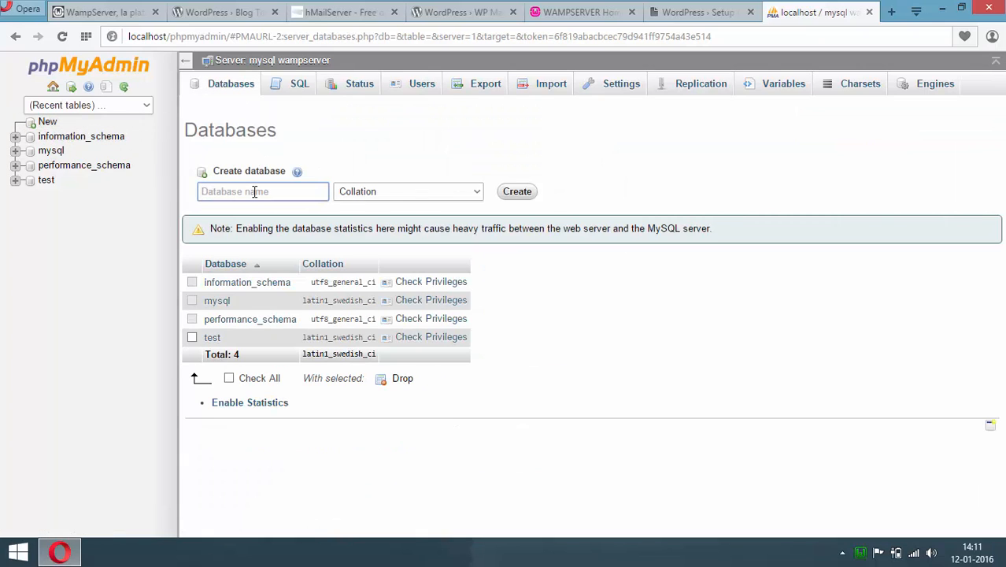
text(justdigitalclub)
click(516, 191)
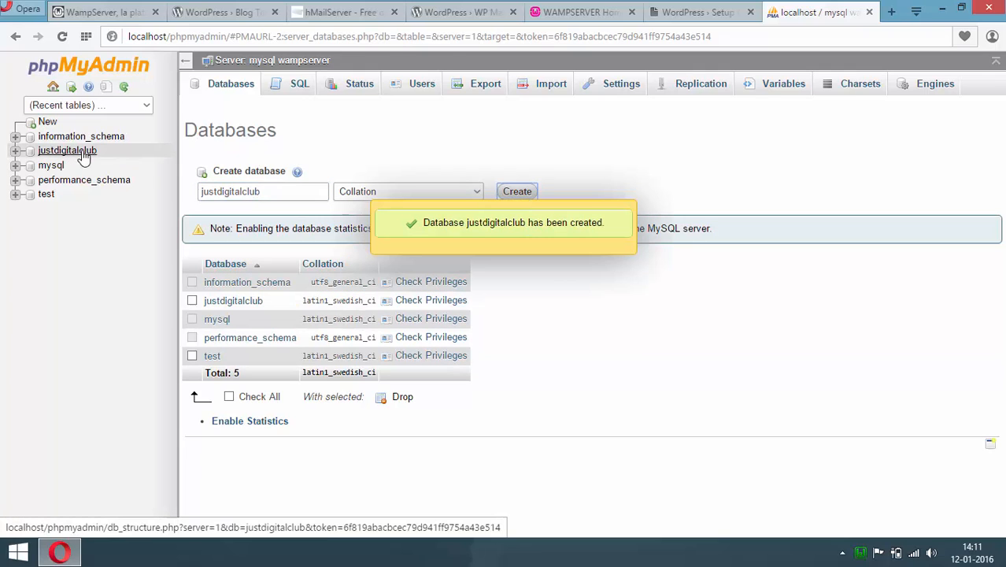
click(82, 154)
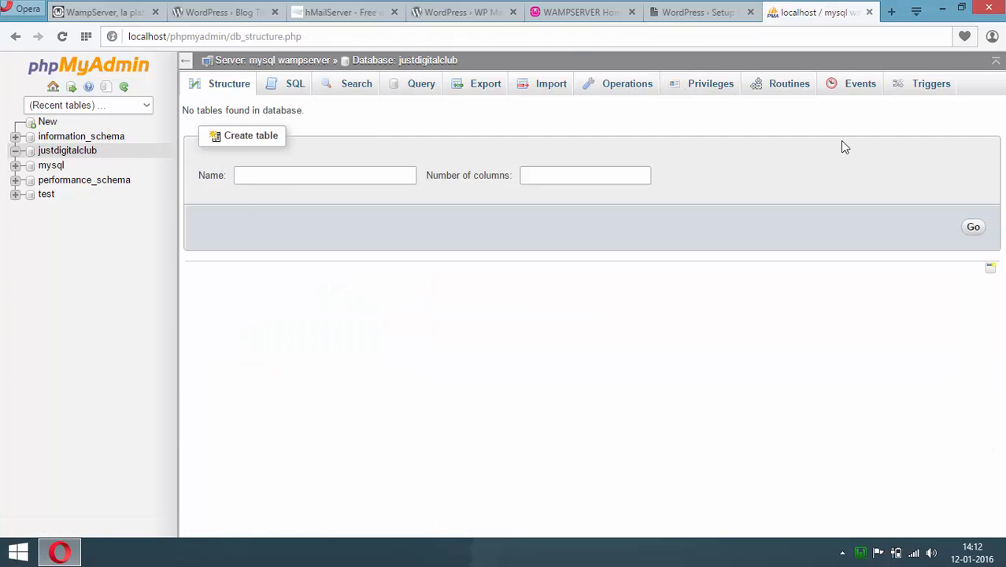
click(711, 24)
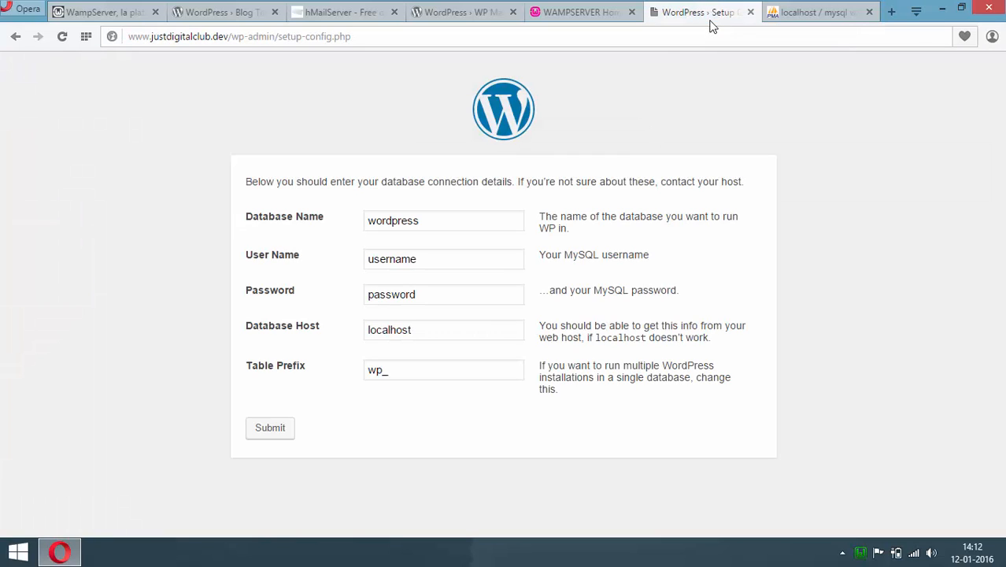
Submit database justdigitalclub with the MySQL user's name and password on localhost, then run the install
double_click(362, 223)
text(j)
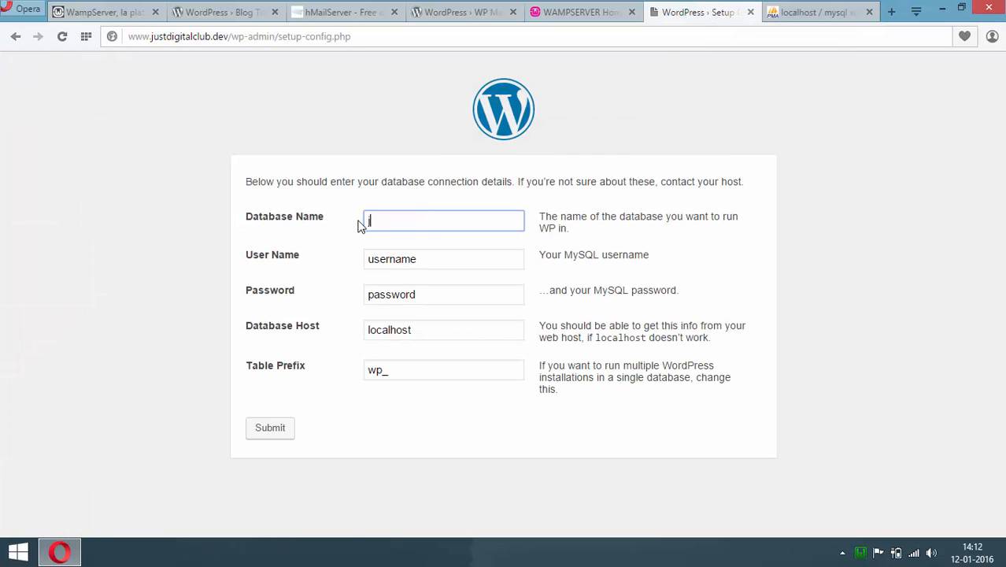
text(ustdigitalclub)
key(Tab)
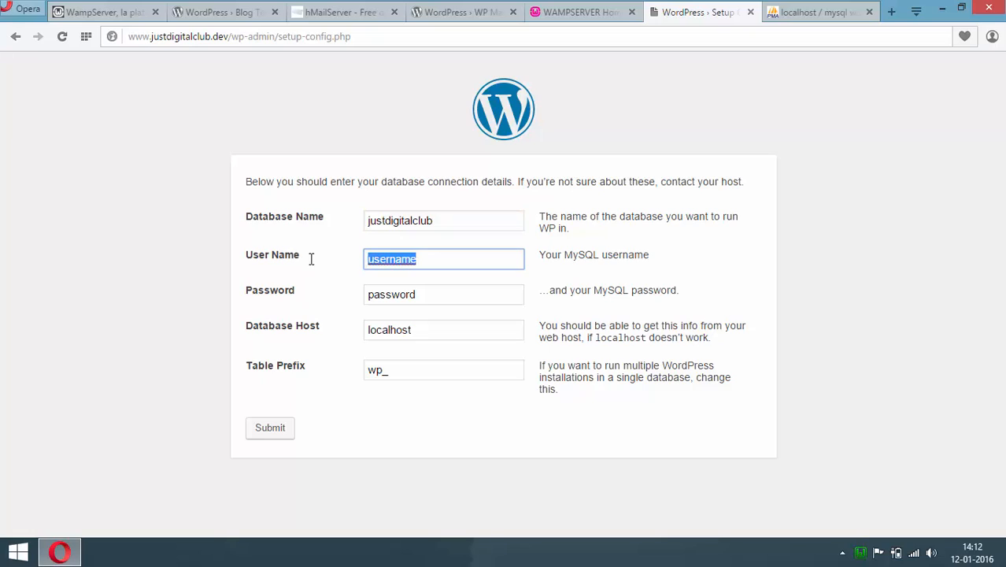
text(ju)
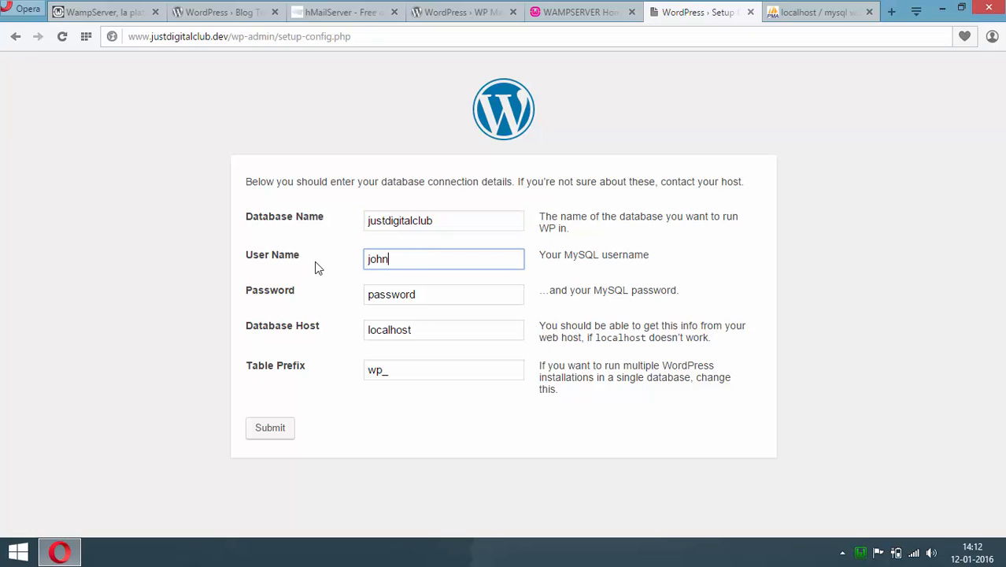
double_click(437, 297)
text(•••••••••••)
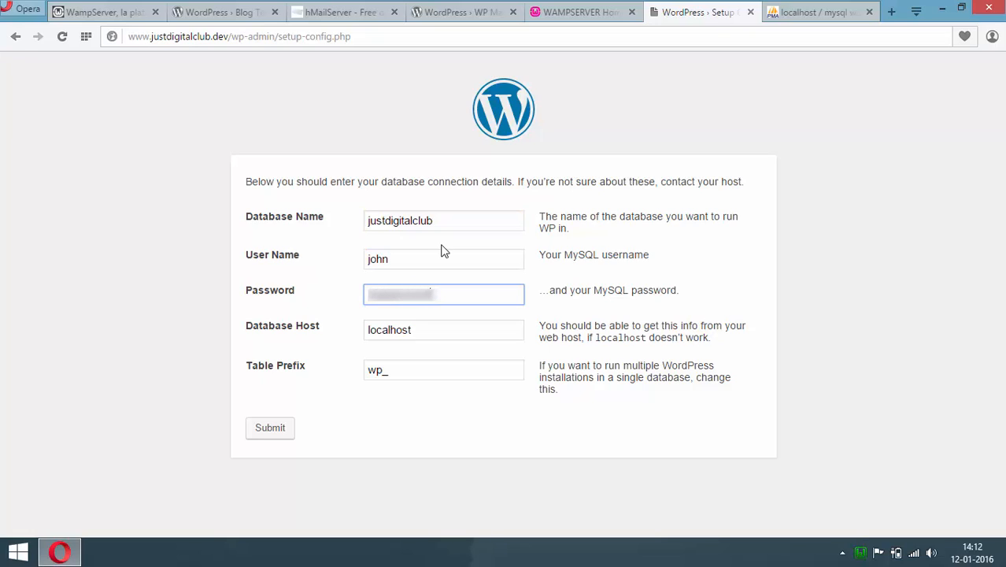
click(378, 339)
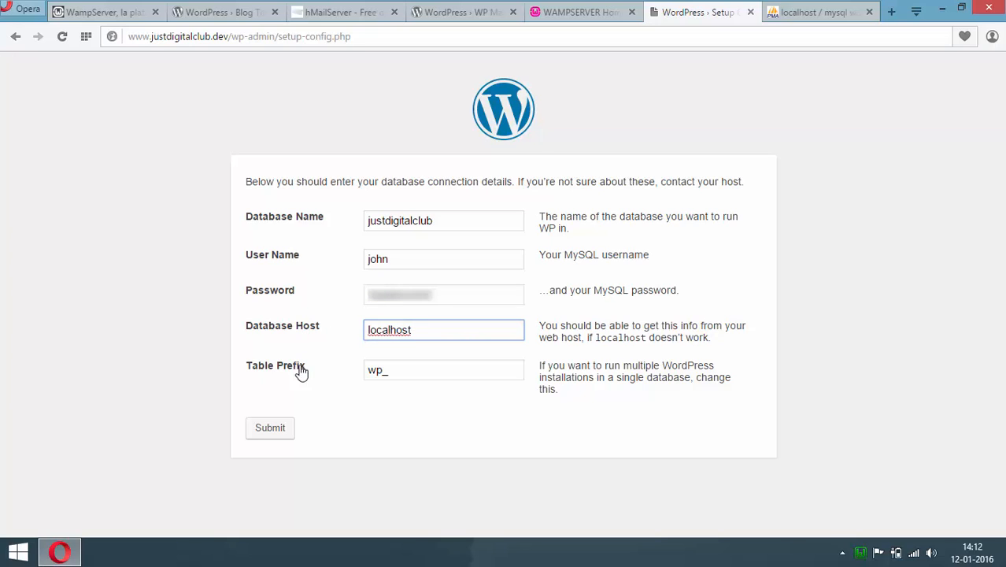
click(277, 427)
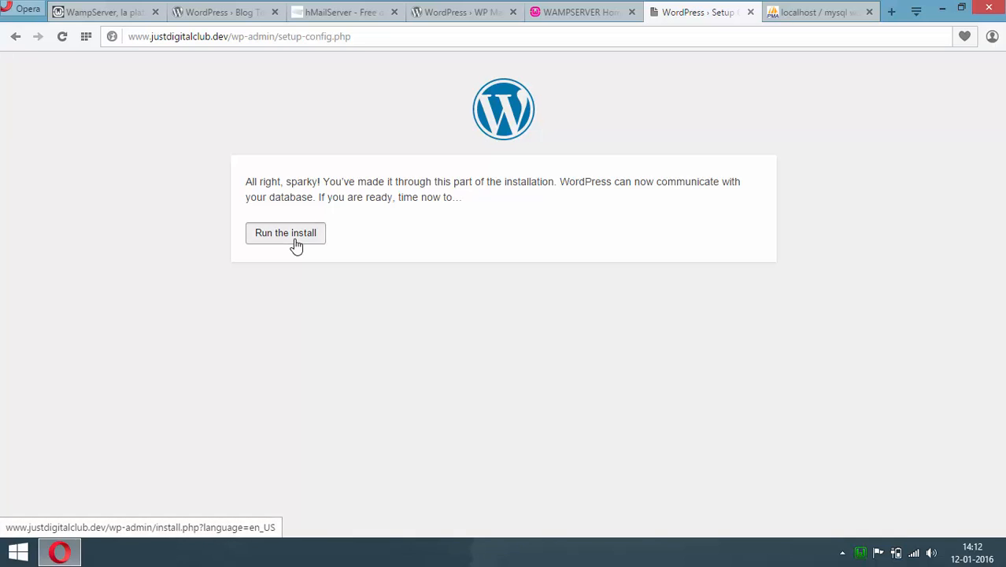
click(295, 244)
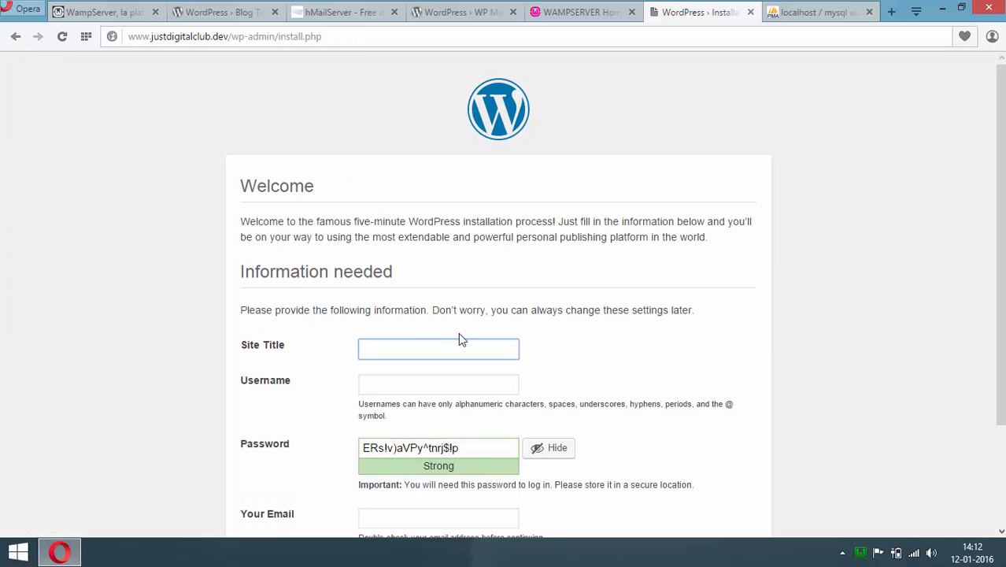
Install WordPress with site title 'Just Digital Club', username admin, a new password and the admin e-mail
scroll(524, 348, down, 1)
text(Just)
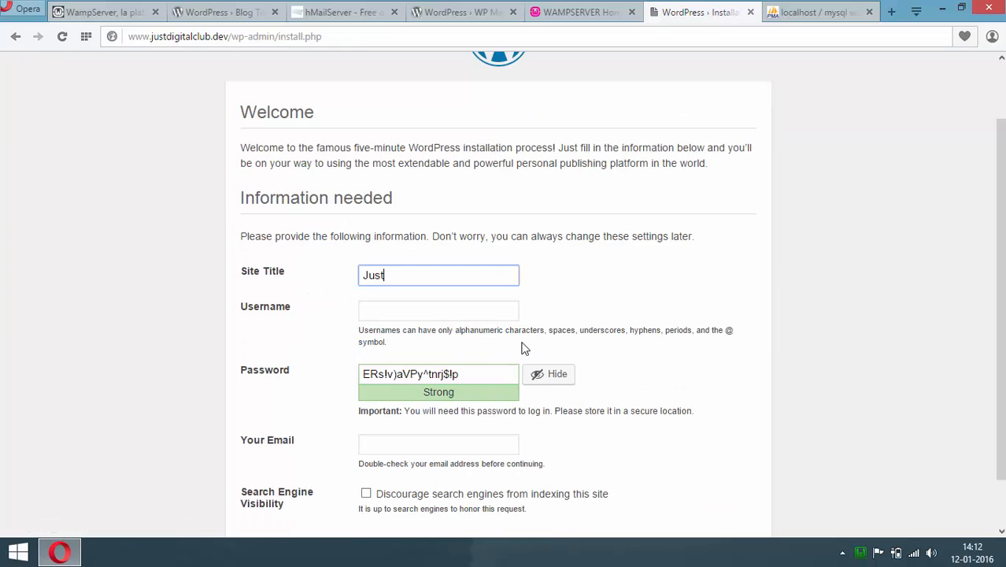
text( Digital Club)
scroll(520, 347, down, 1)
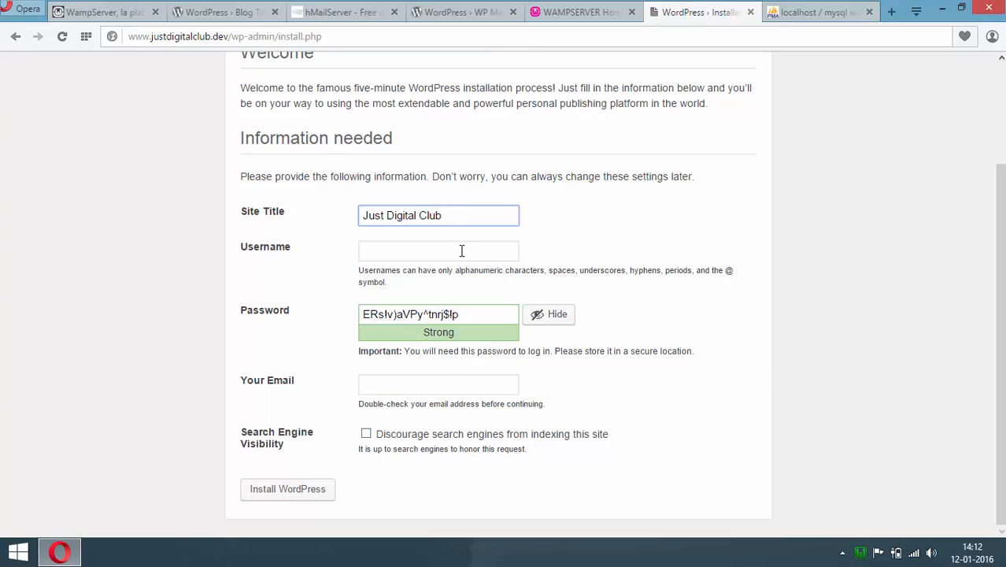
click(463, 249)
scroll(269, 389, up, 2)
text(admin)
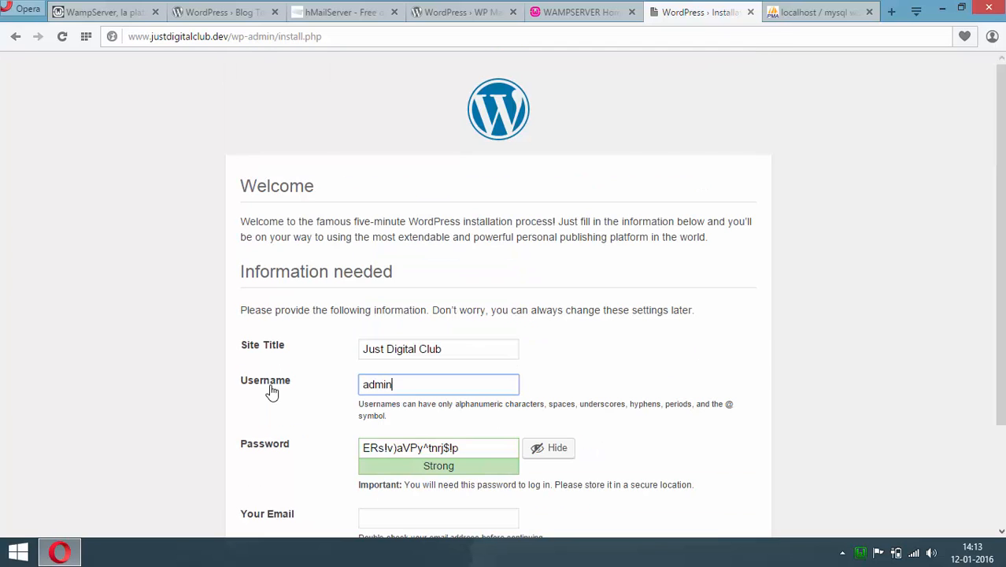
scroll(411, 380, down, 2)
click(537, 315)
key(BackSpace)
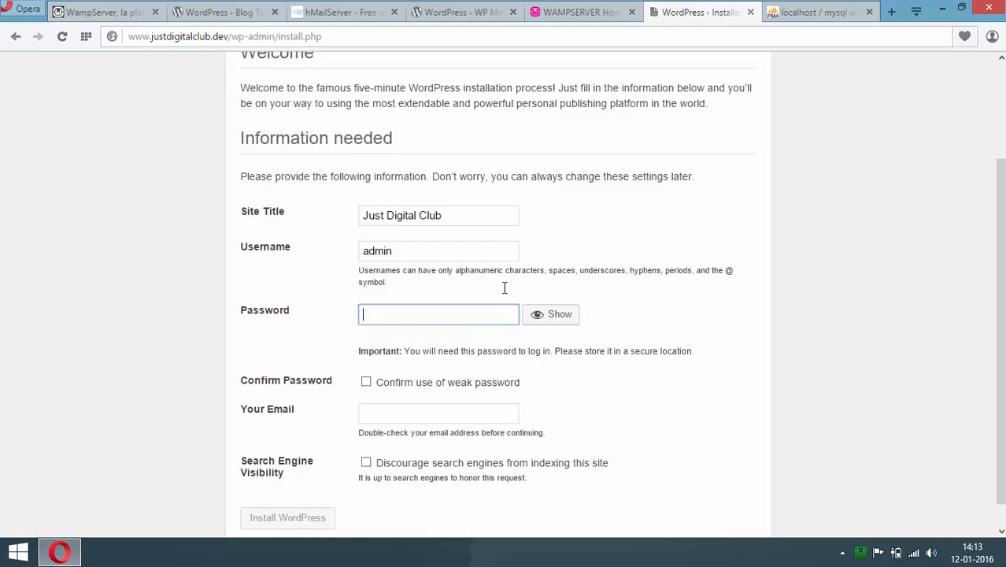
text(*********)
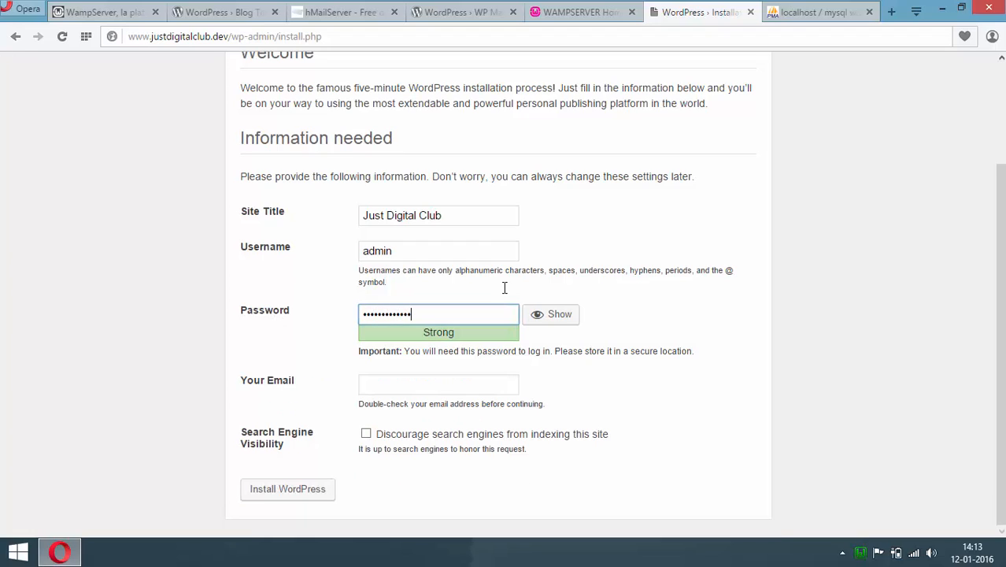
text(*)
key(ctrl+a)
click(488, 385)
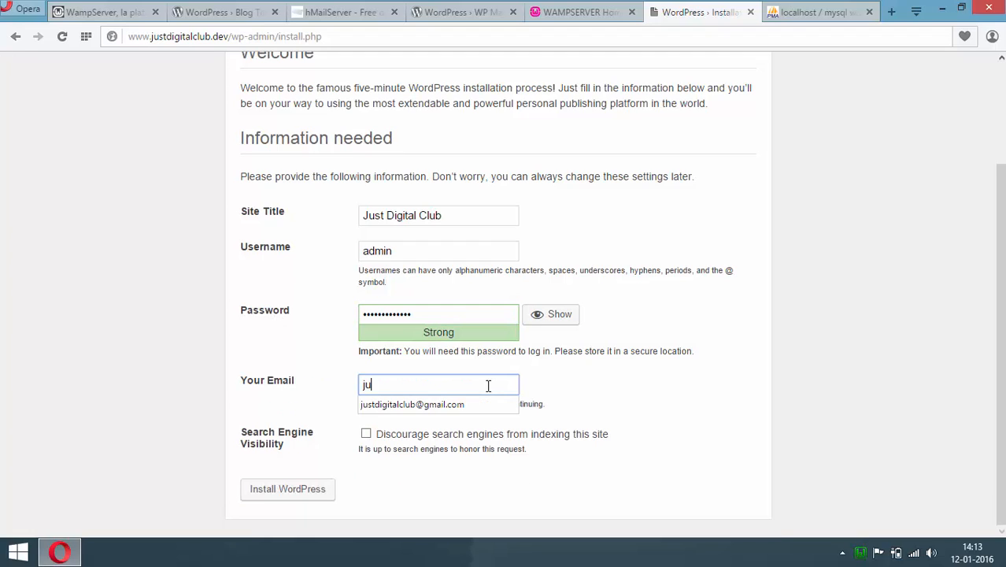
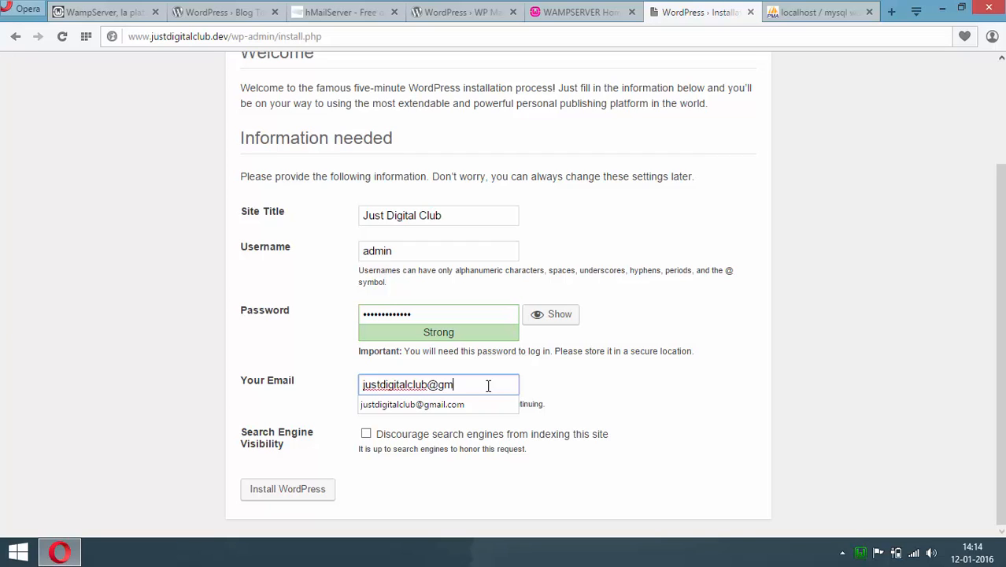
click(688, 391)
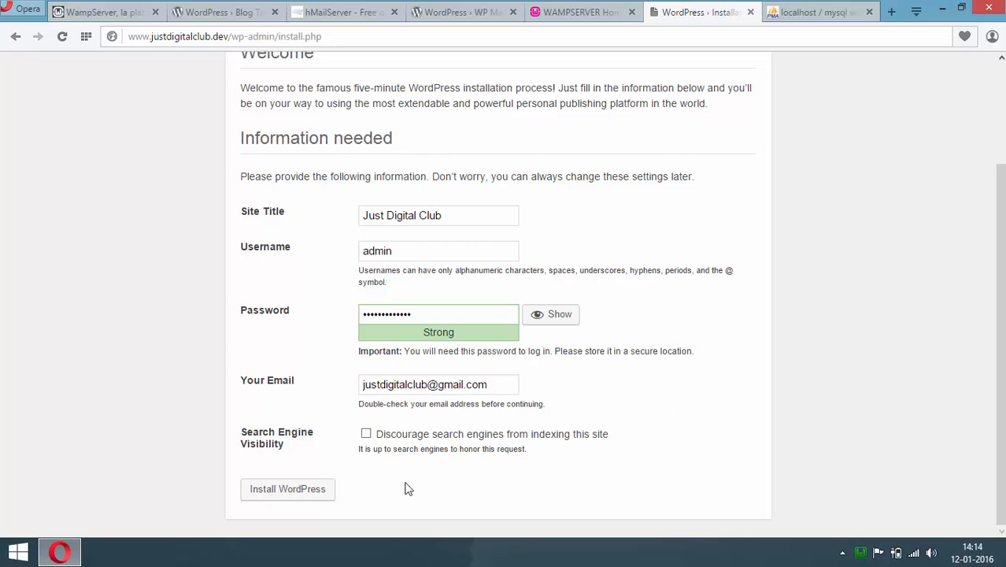
click(286, 494)
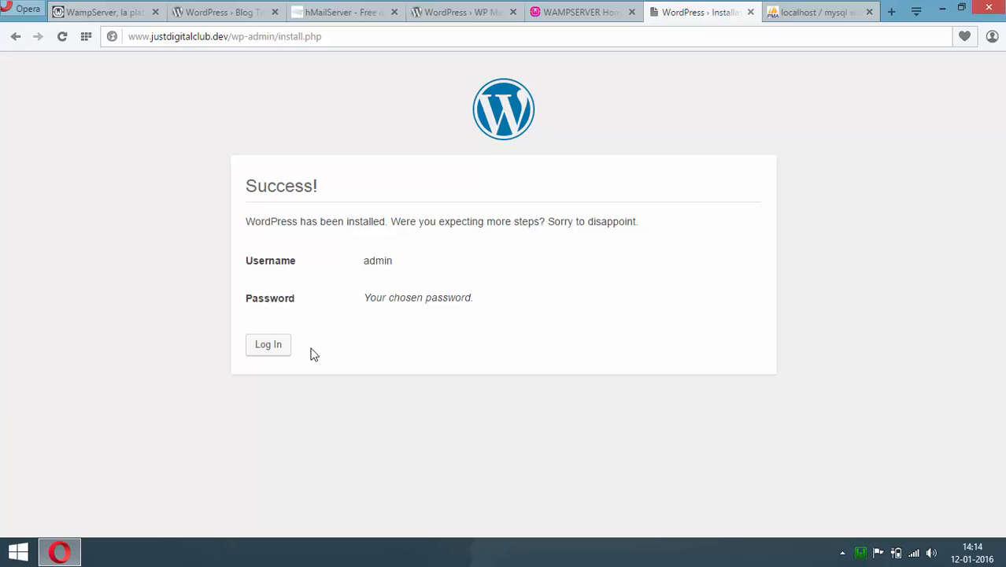
Go to the WordPress login page and put the cursor in the Username field
click(270, 349)
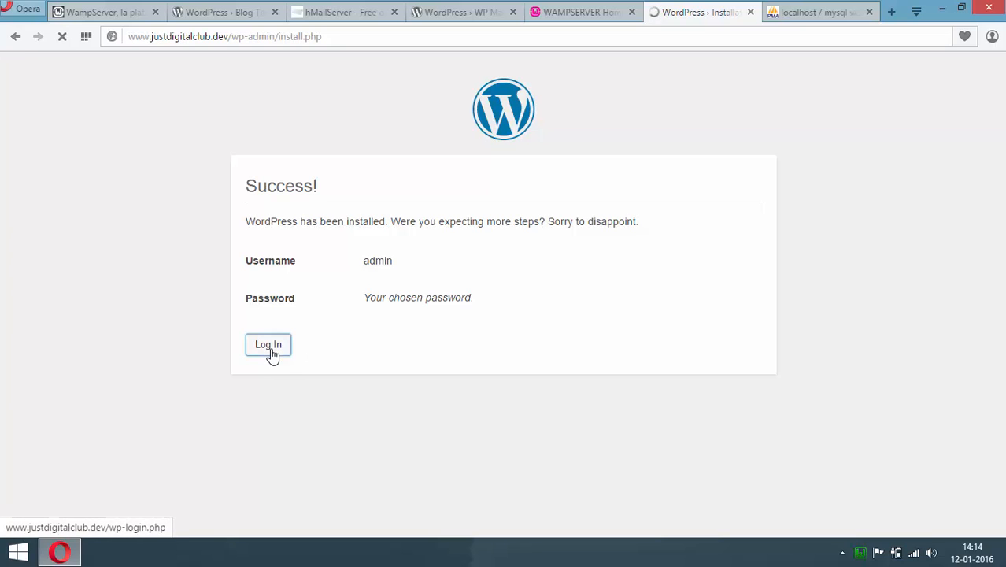
click(843, 553)
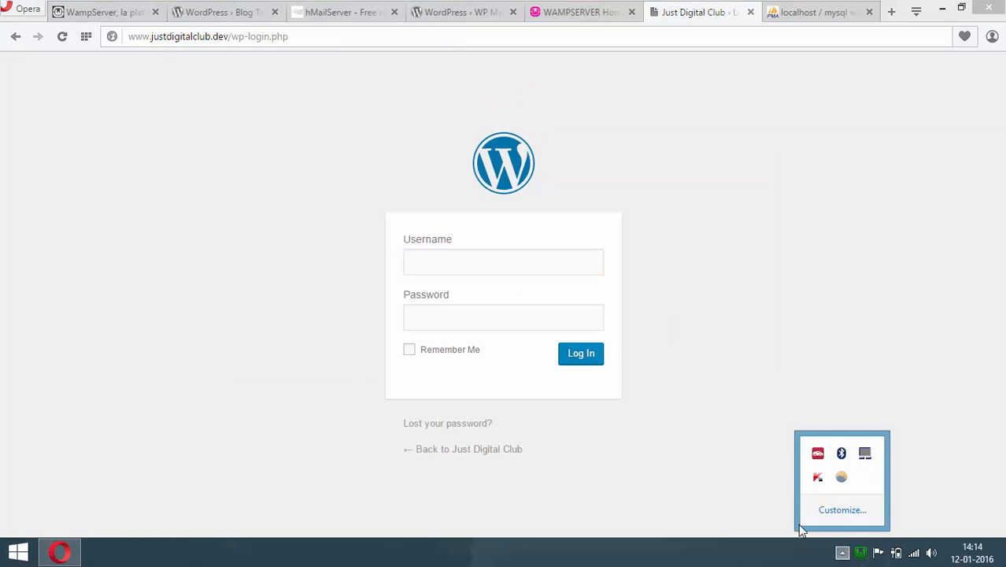
click(624, 392)
click(461, 262)
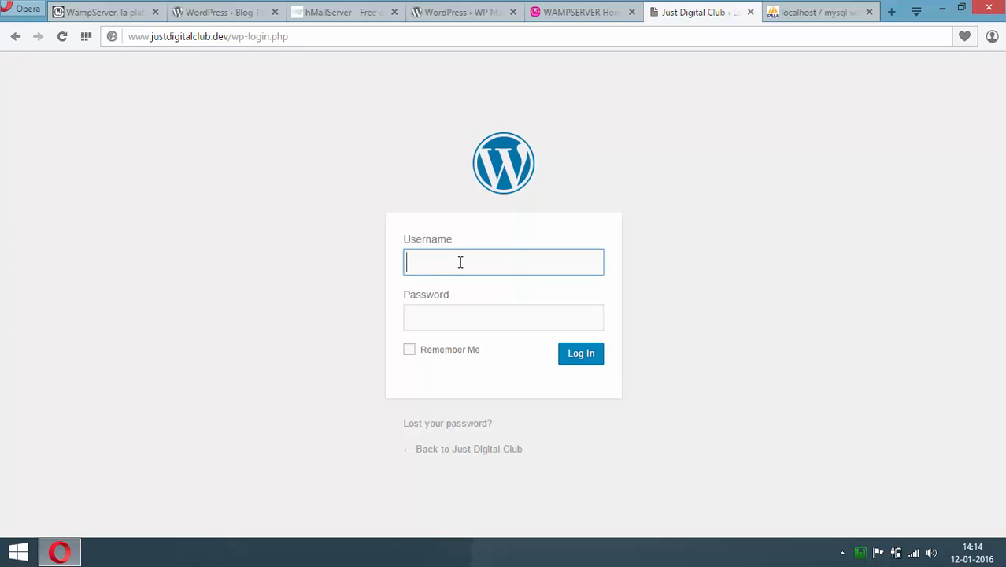
Log in to WordPress with the admin username and password, with Remember Me ticked
text(admin)
key(Tab)
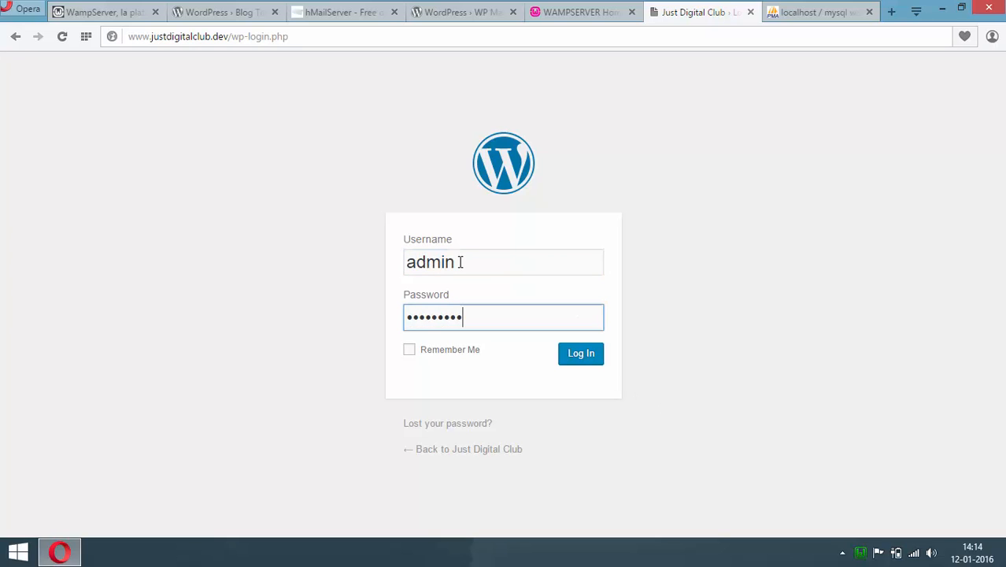
text(•••)
click(450, 353)
click(584, 361)
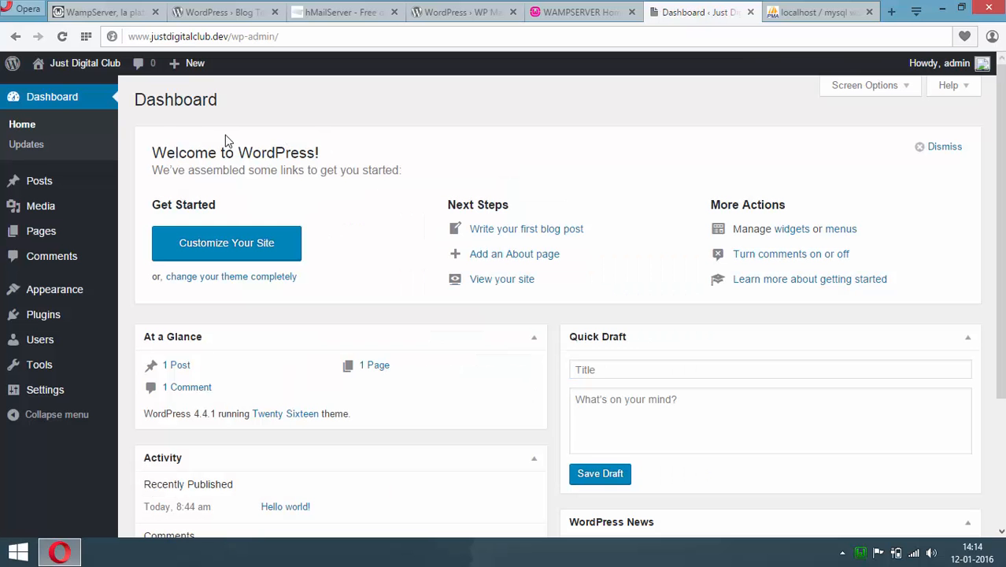
View the Just Digital Club front page in a new tab, then return to the Dashboard
right_click(95, 69)
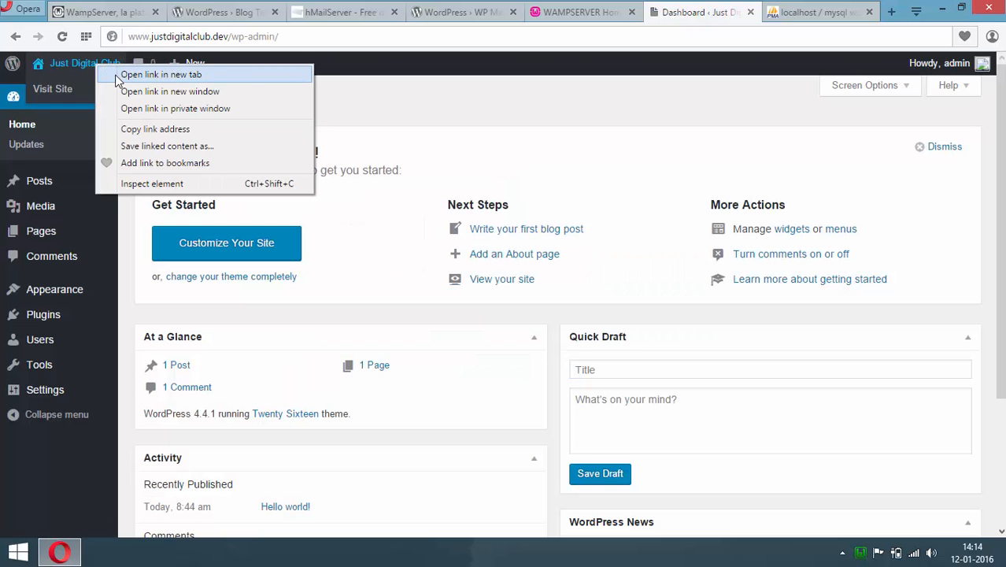
click(130, 72)
click(712, 14)
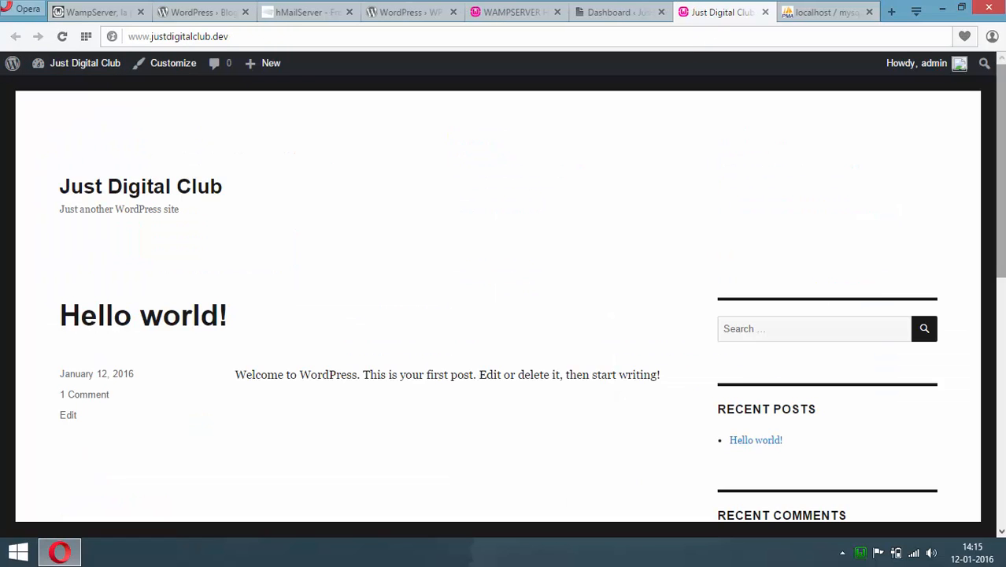
scroll(503, 307, down, 7)
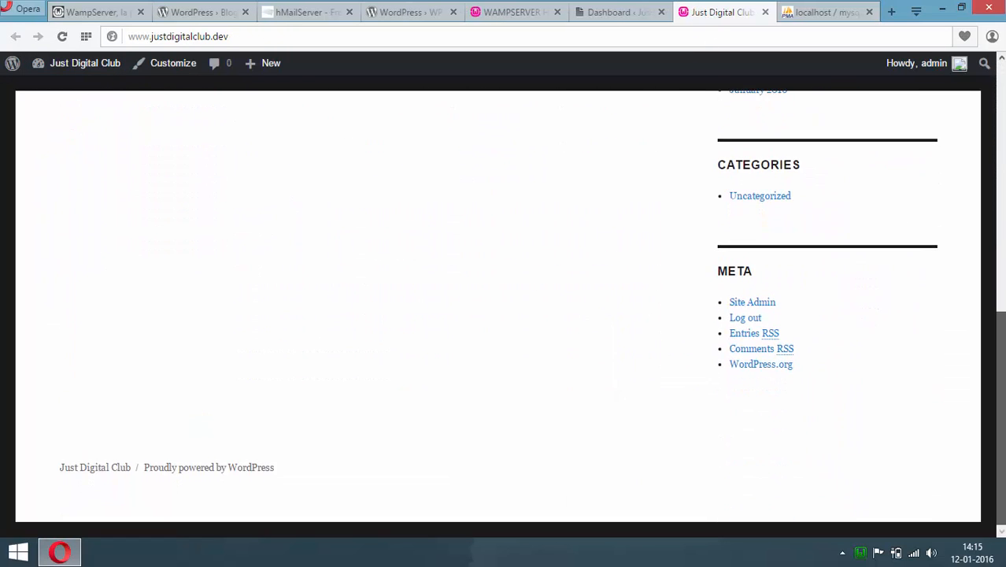
scroll(504, 307, up, 2)
scroll(504, 307, up, 5)
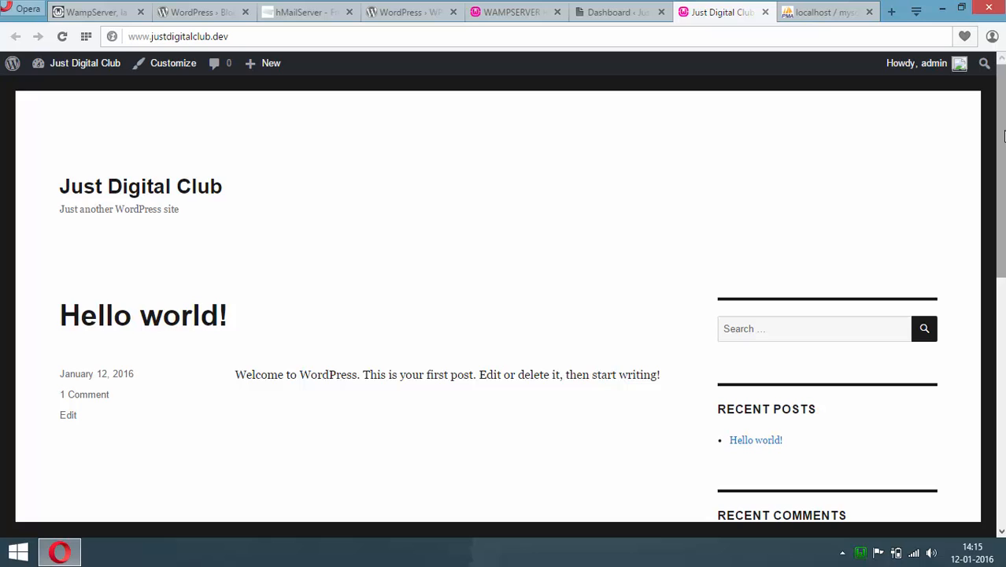
click(606, 12)
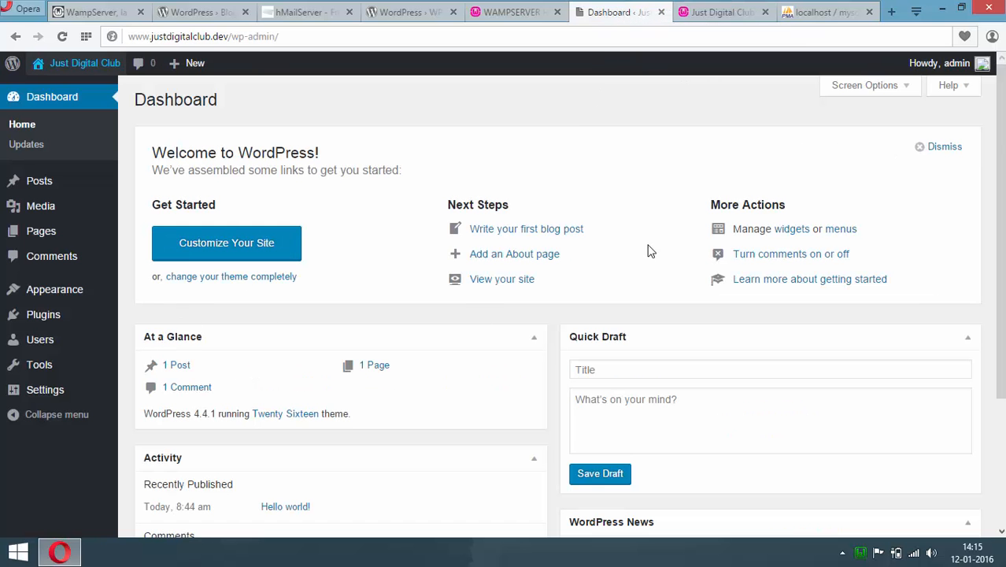
Save Post name permalinks, then open the Hello world! post, which returns 404 Not Found
mouse_move(101, 402)
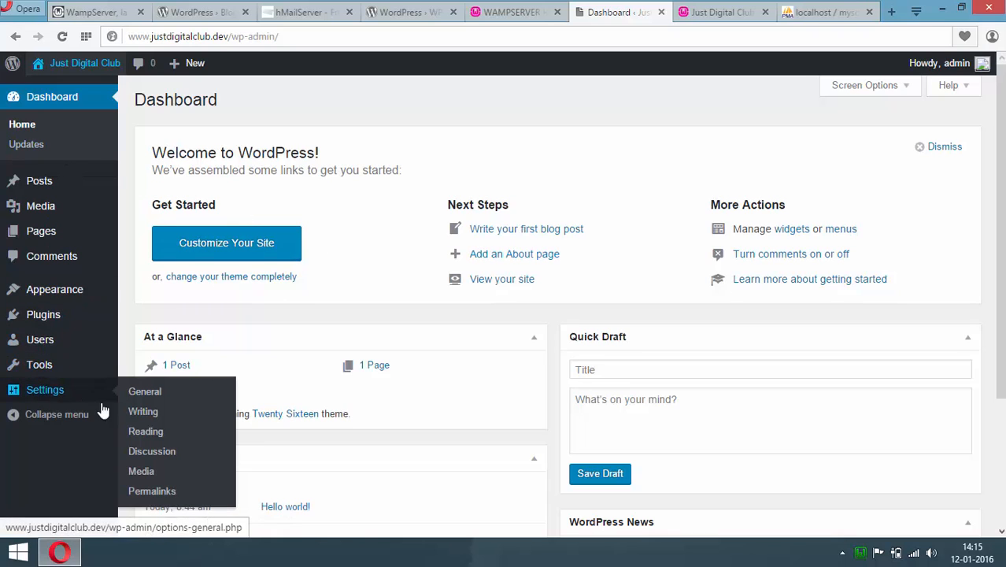
click(153, 491)
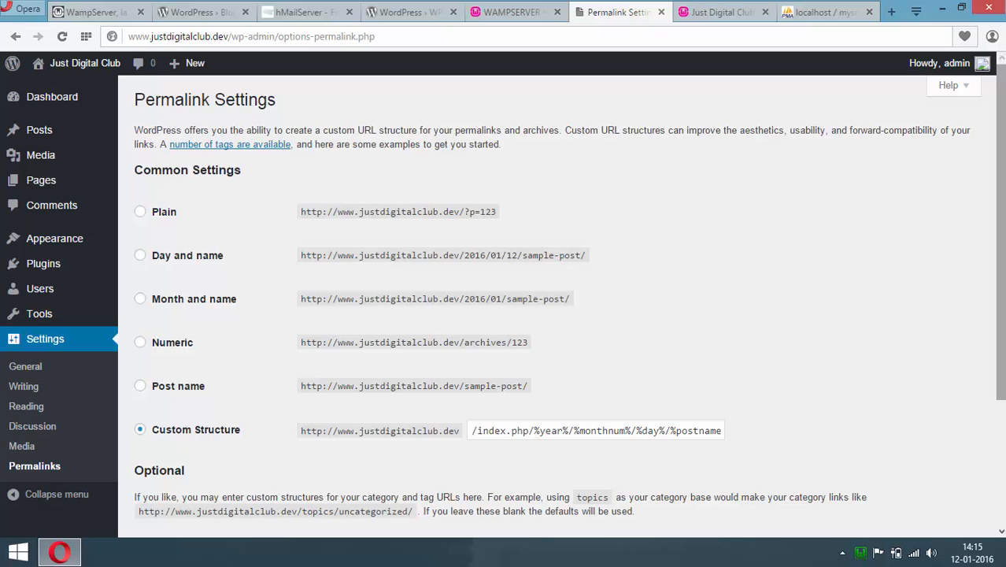
drag(1001, 254, 1004, 338)
click(167, 274)
scroll(441, 330, down, 1)
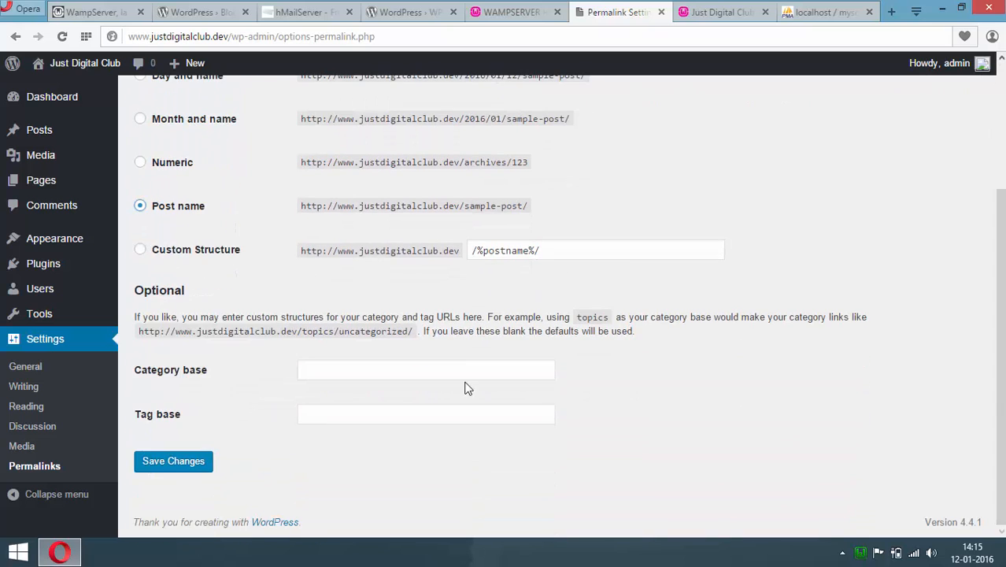
click(193, 461)
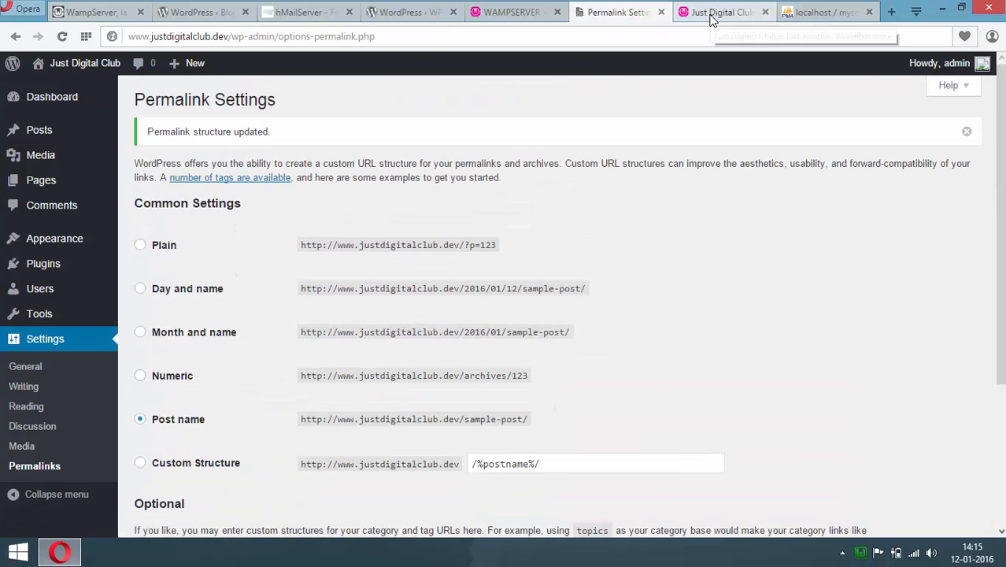
click(711, 13)
click(208, 319)
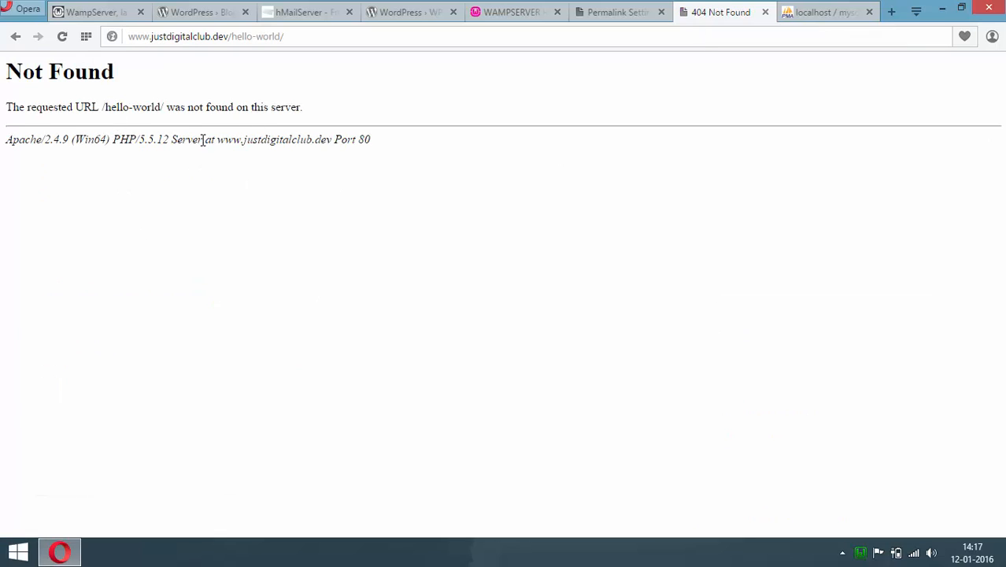
Enable rewrite_module in WampServer's Apache modules menu
click(860, 553)
mouse_move(918, 412)
mouse_move(811, 442)
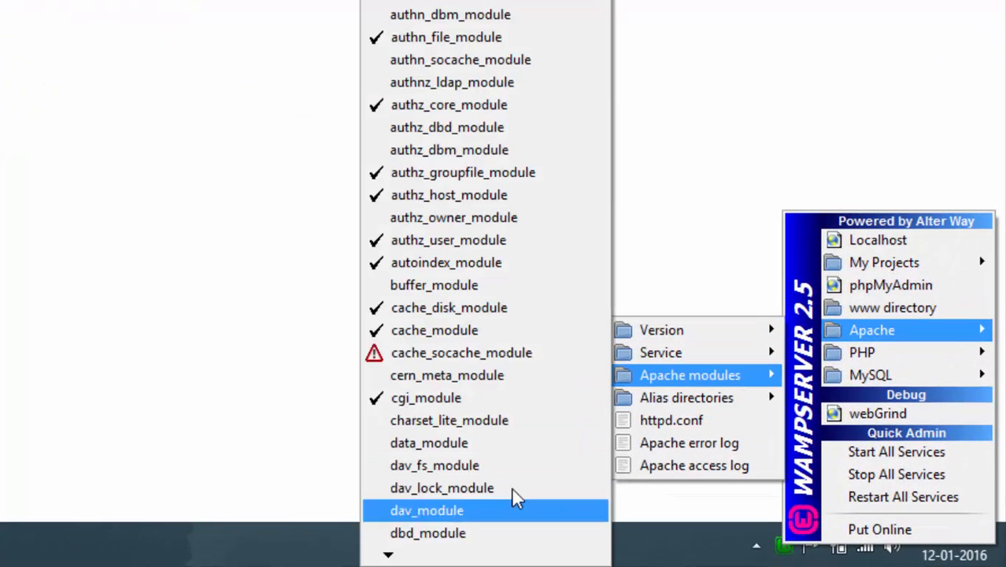
mouse_move(601, 559)
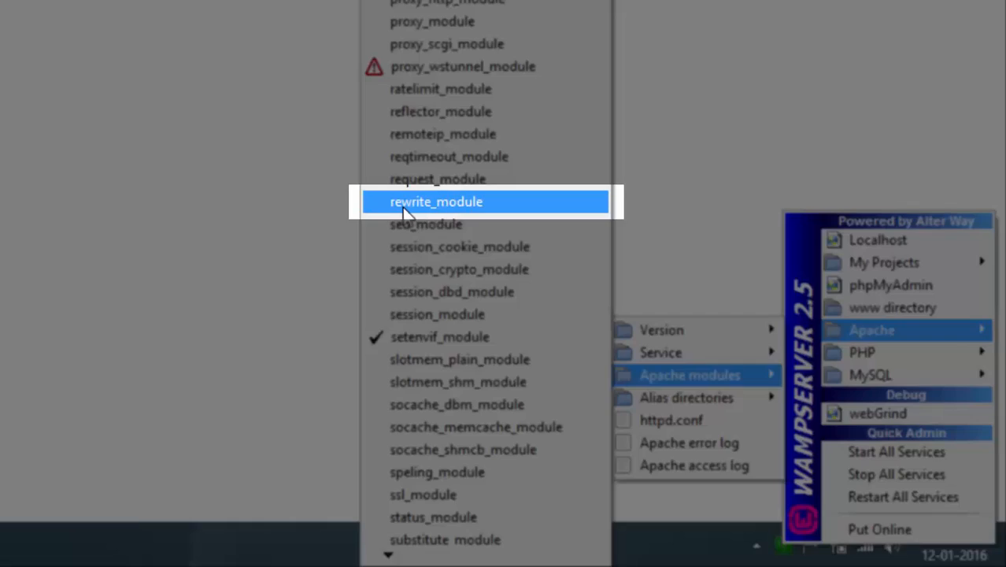
click(436, 202)
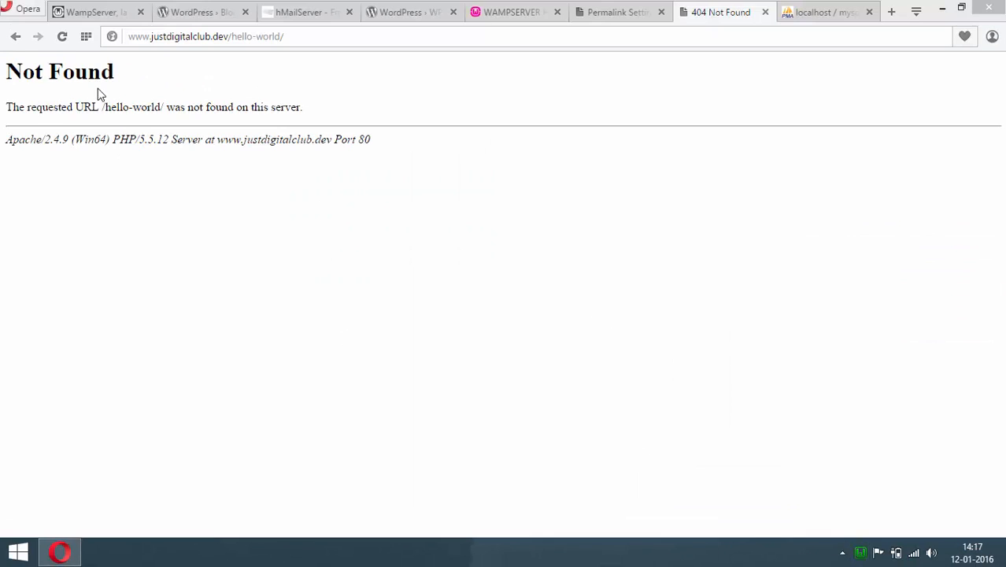
Reload the Hello world! post so it loads, then minimize the browser
click(62, 36)
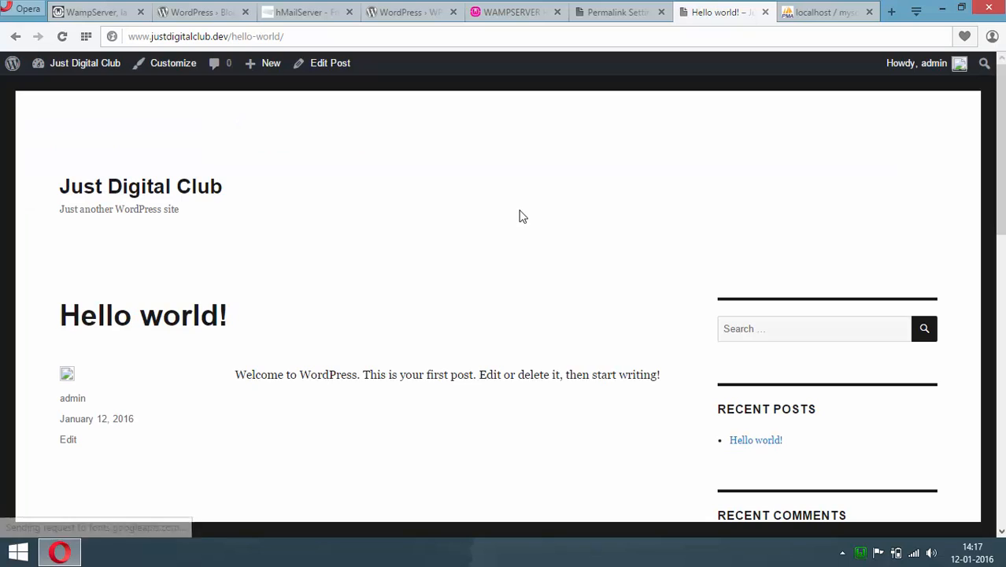
mouse_move(1003, 189)
mouse_down()
mouse_move(1004, 472)
mouse_move(993, 182)
mouse_up()
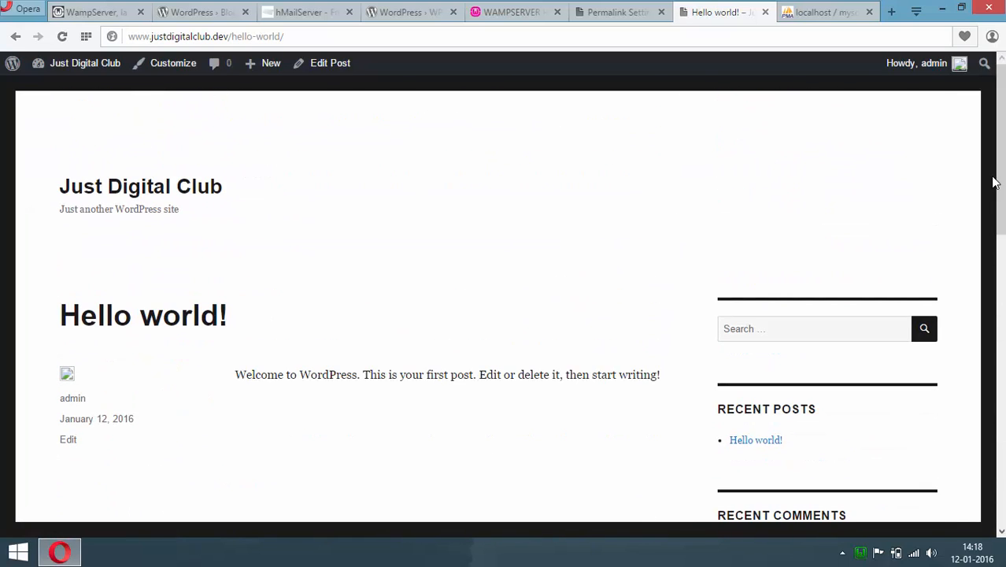
click(943, 10)
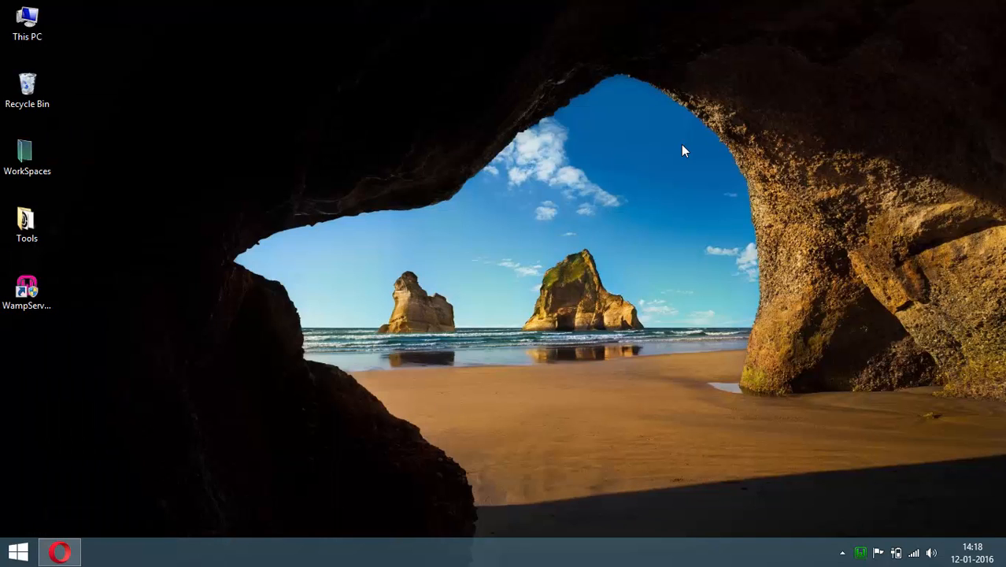
Run the hMailServer installer from the Tools folder as administrator
double_click(27, 224)
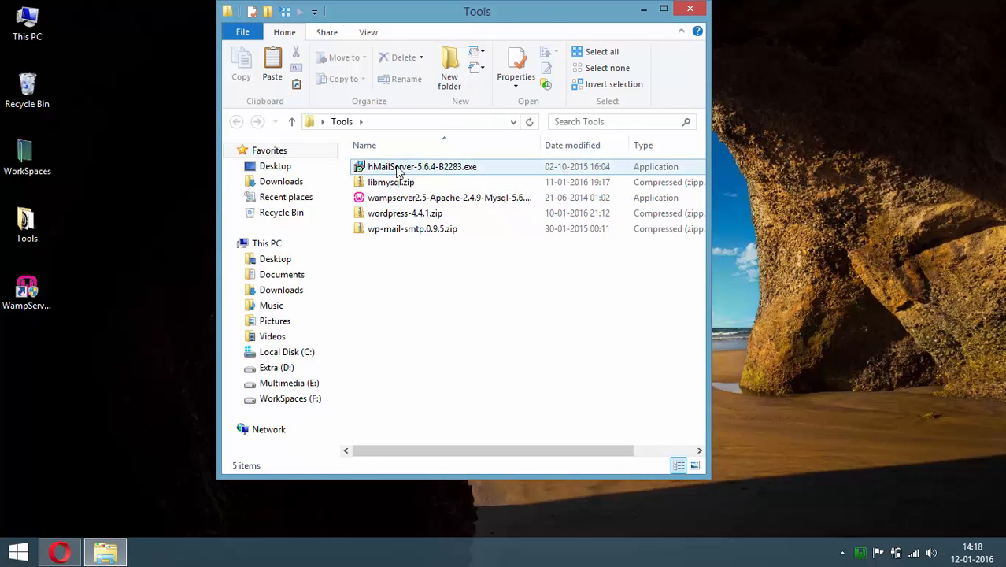
right_click(396, 164)
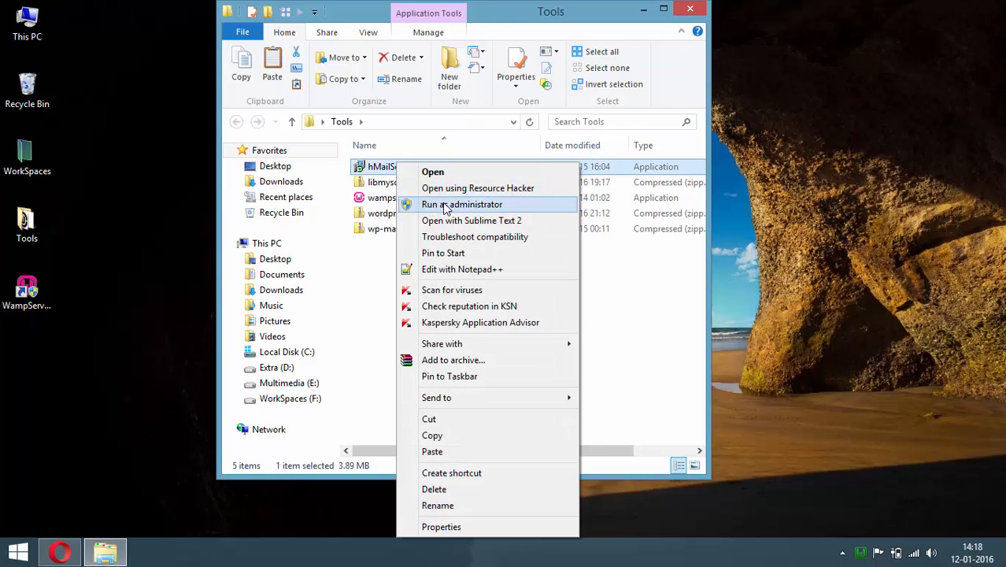
click(446, 204)
Accept the licence and keep the default install location with full components
click(585, 395)
click(390, 351)
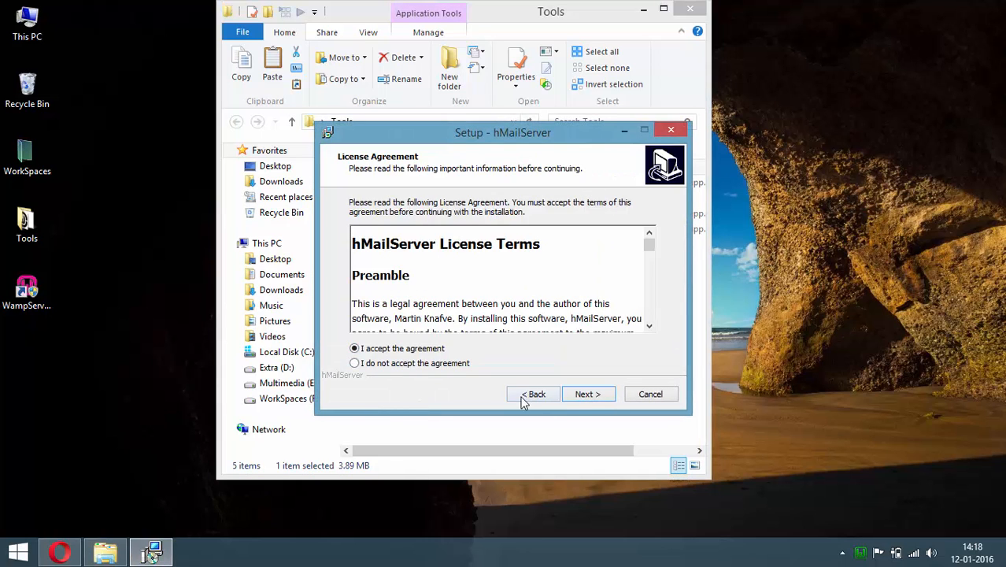
click(599, 397)
click(583, 397)
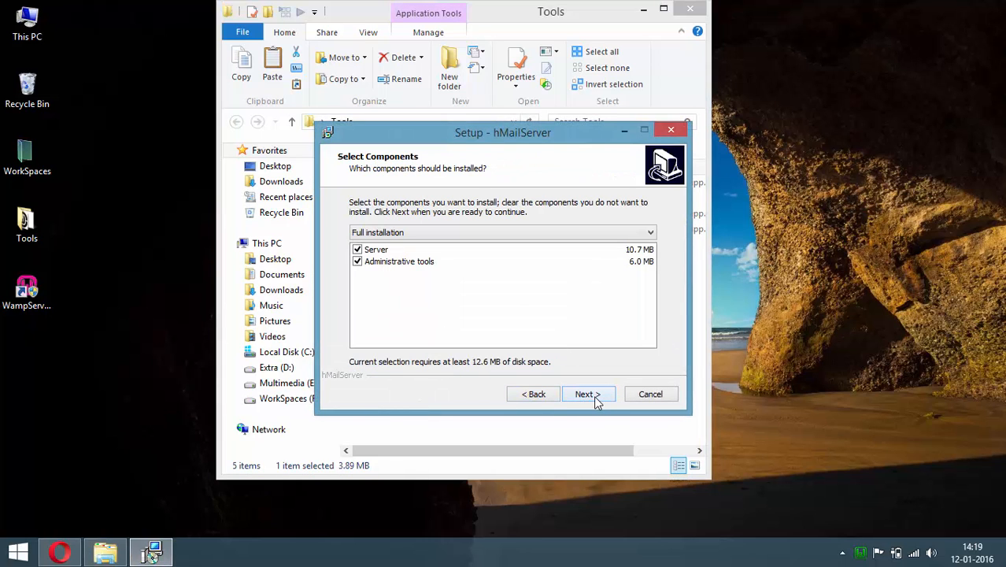
click(596, 398)
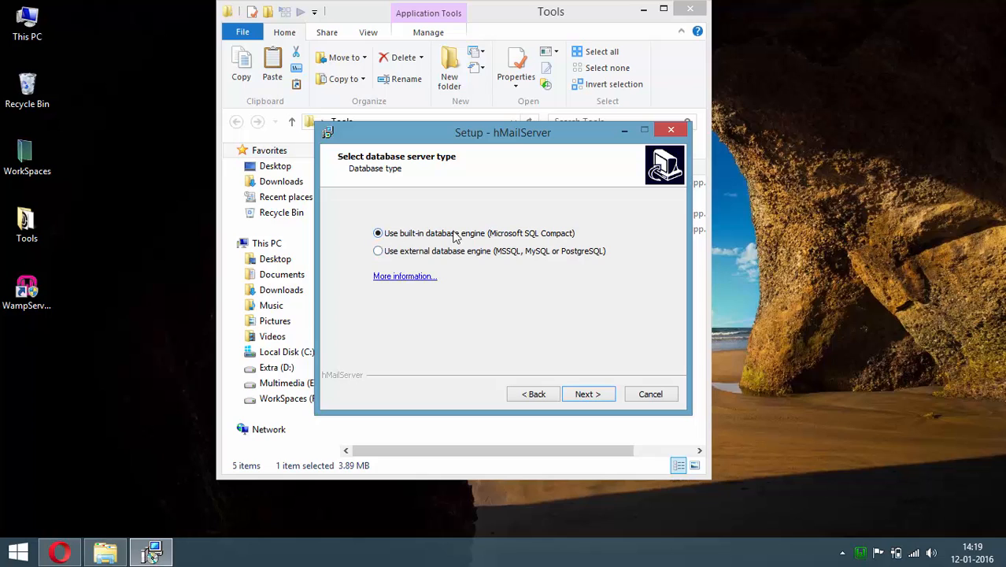
Choose the external database engine, set the administrator password, and start installing
click(380, 258)
click(598, 394)
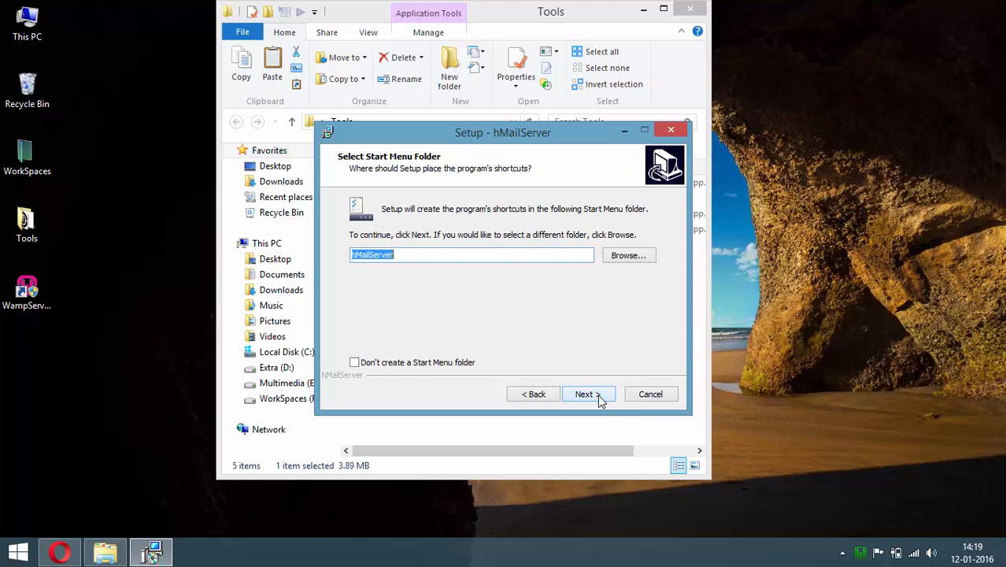
click(598, 395)
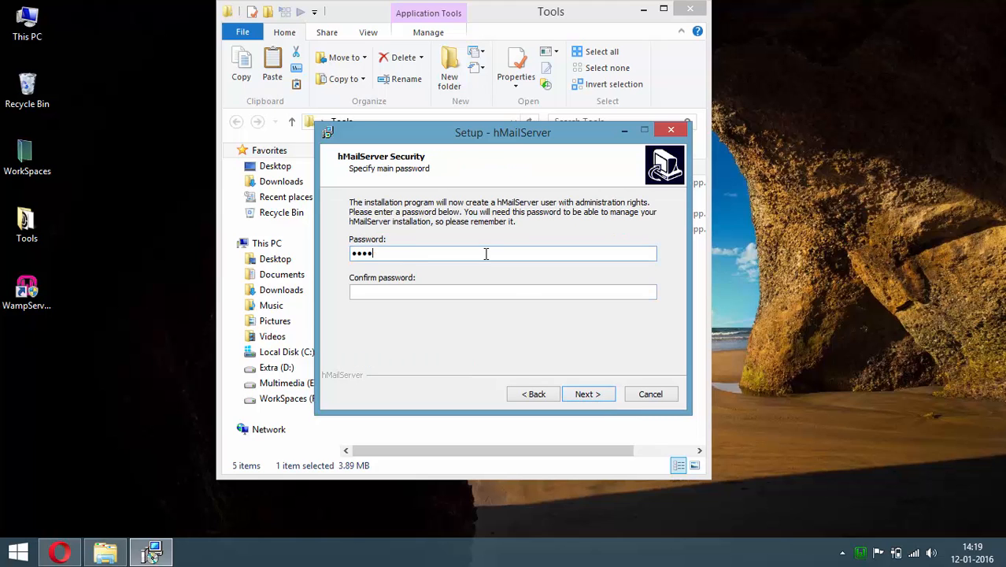
click(515, 292)
text(••••••••••)
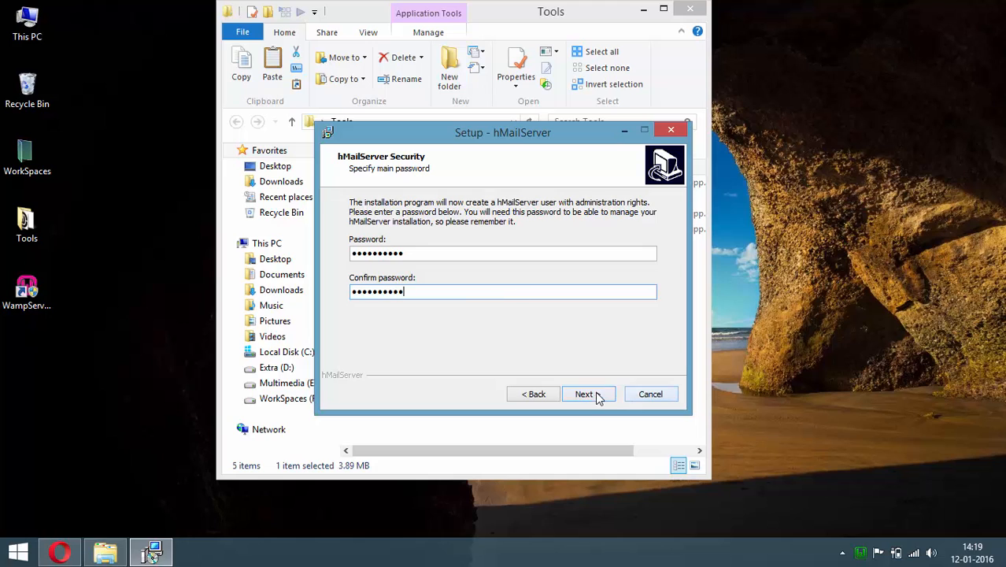
click(596, 395)
click(597, 396)
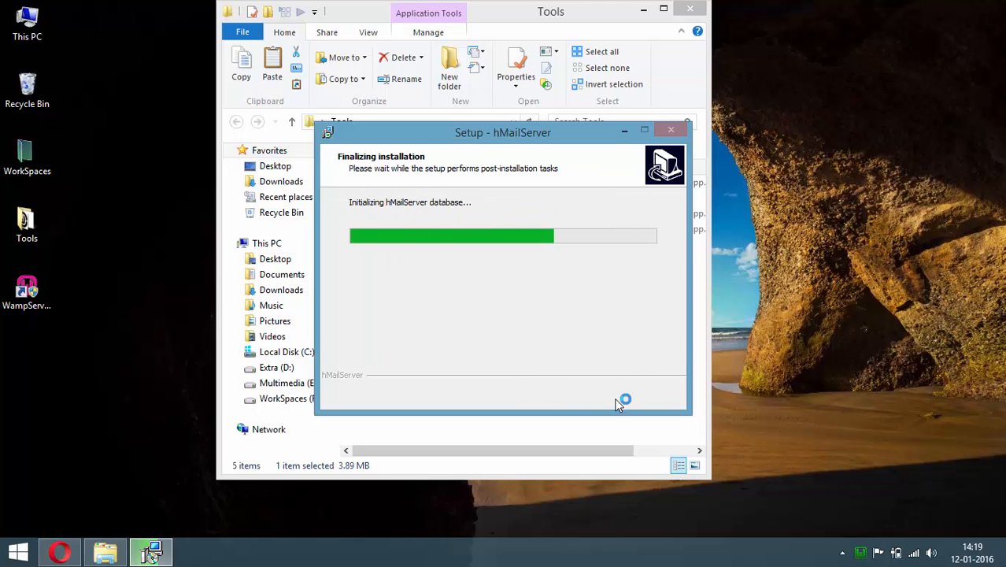
Confirm the admin password and start creating a new MySQL database for hMailServer
text(••••••)
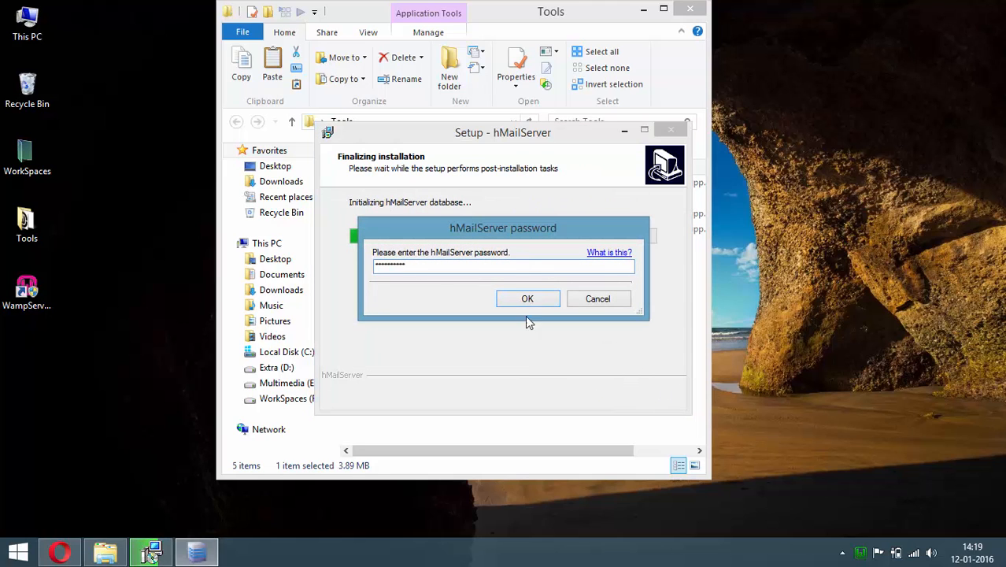
click(528, 300)
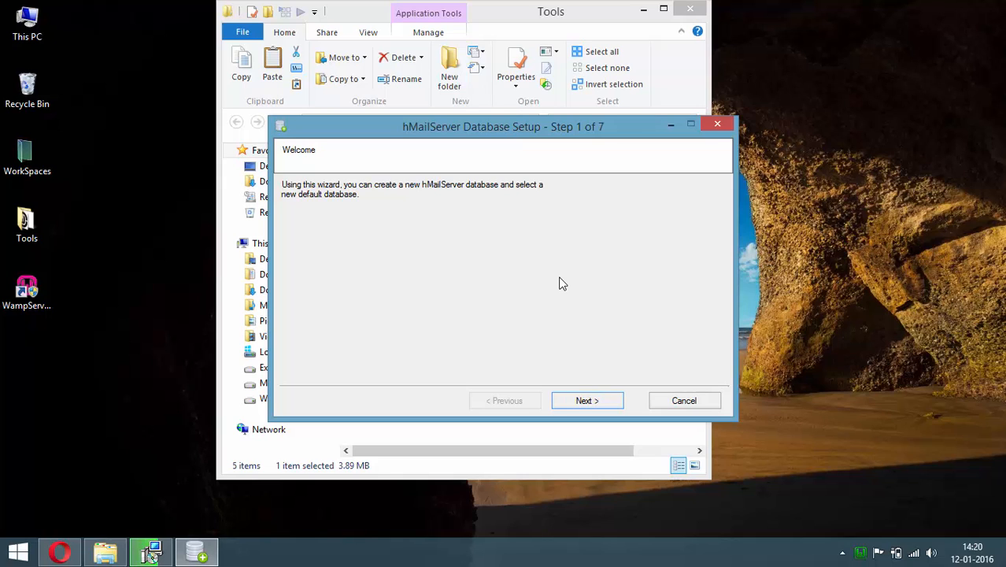
click(584, 403)
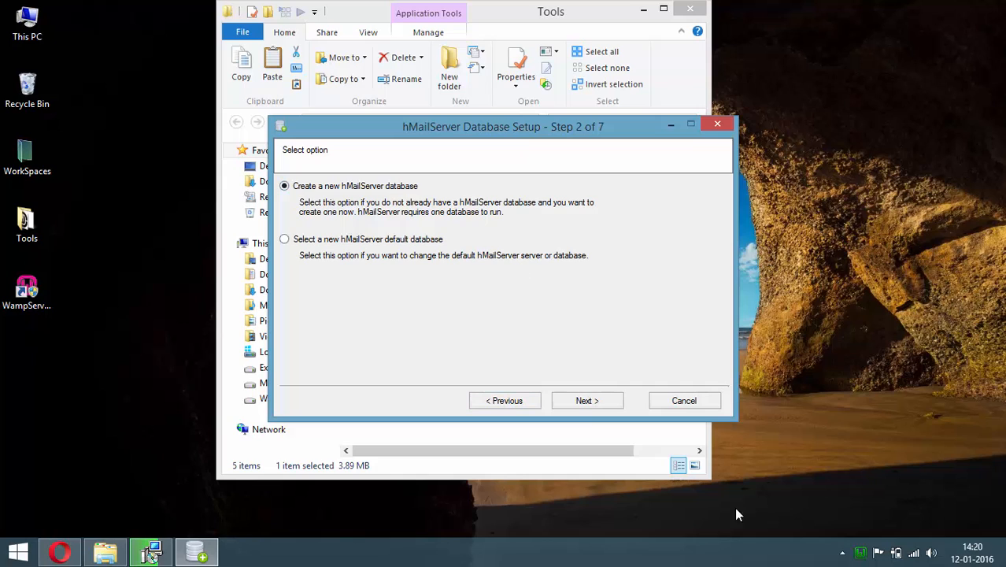
click(585, 401)
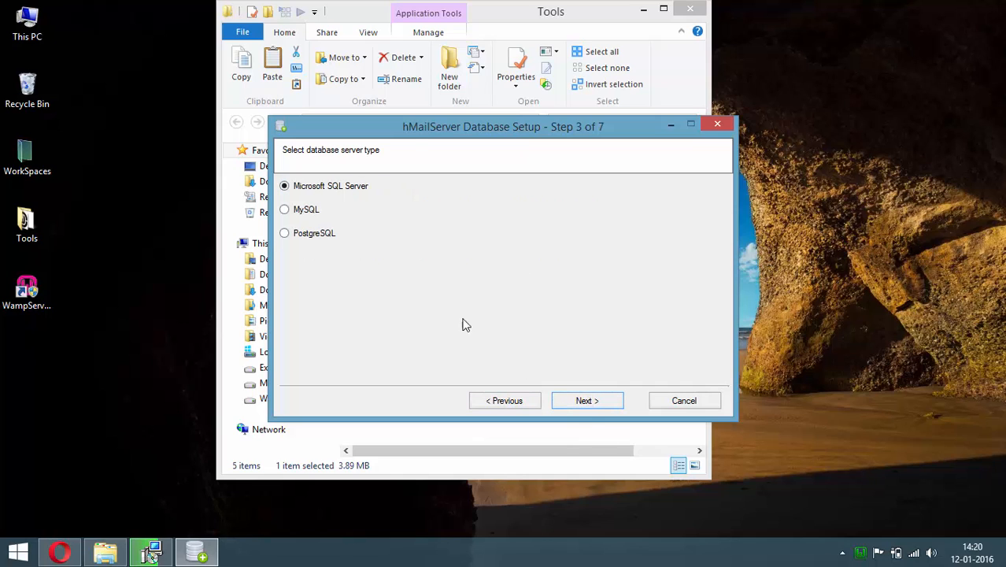
click(307, 214)
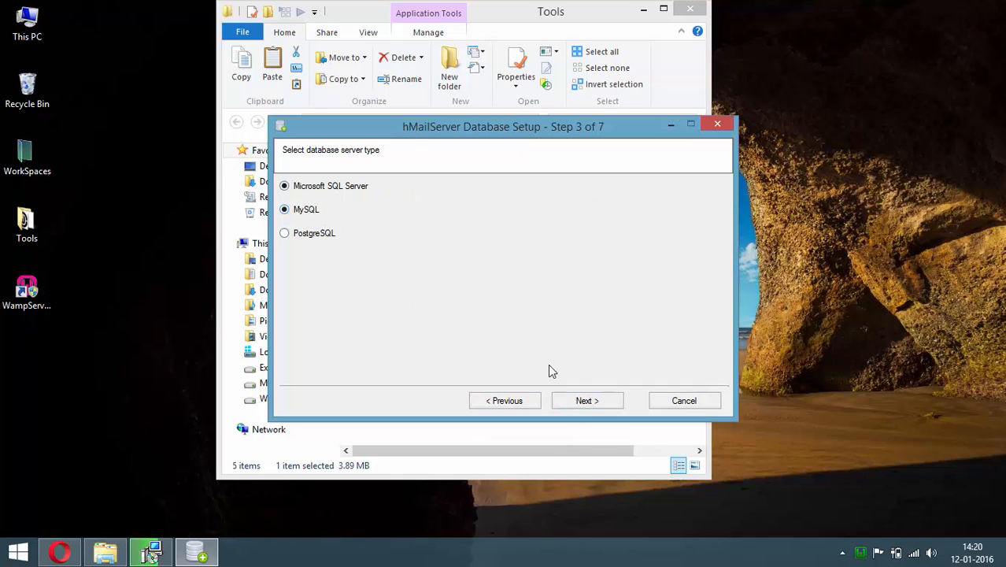
click(598, 402)
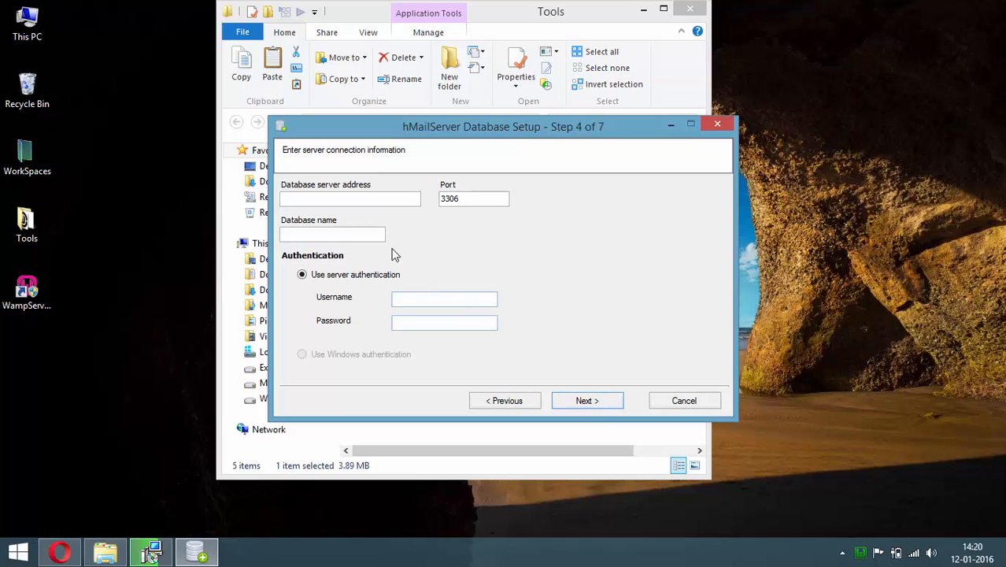
Enter server localhost, database name hmailserver, and the database login
click(369, 198)
text(localhost)
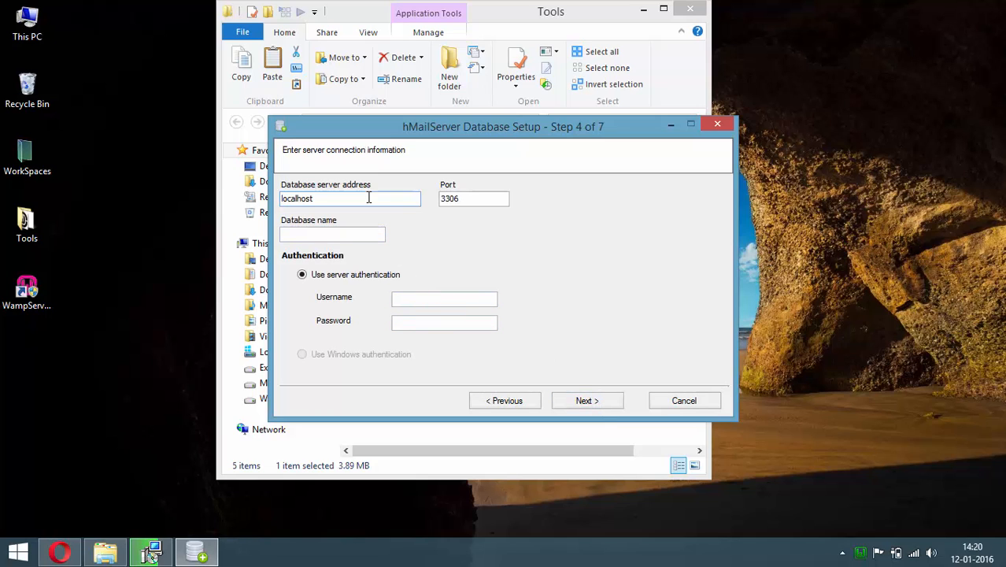
click(327, 235)
text(hmailserver)
click(439, 301)
text(rver)
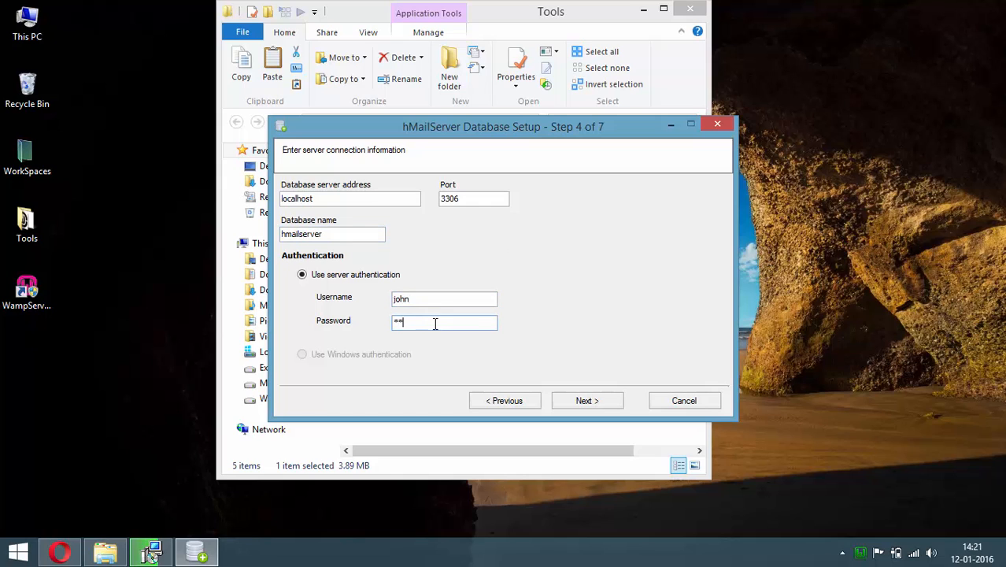
text(***)
click(604, 404)
Make wampmysqld64 the service dependency, run the database creation, and set the wizard aside
click(550, 270)
drag(549, 300, 545, 512)
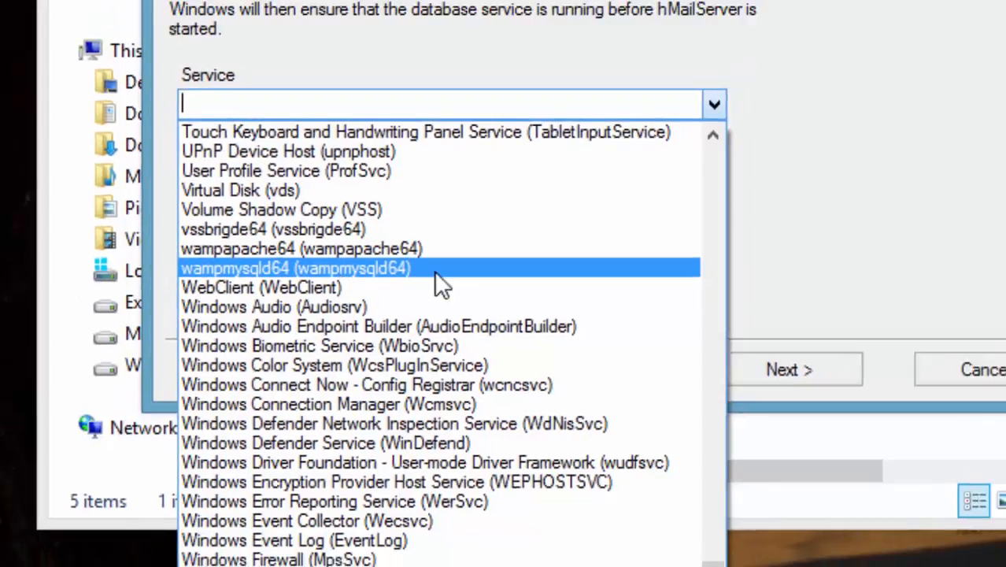
click(430, 253)
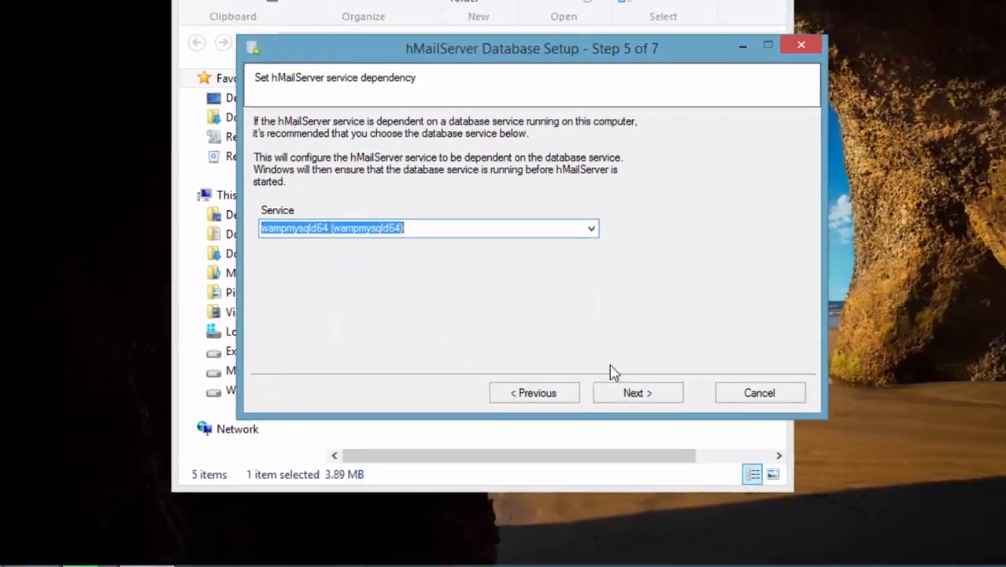
click(834, 365)
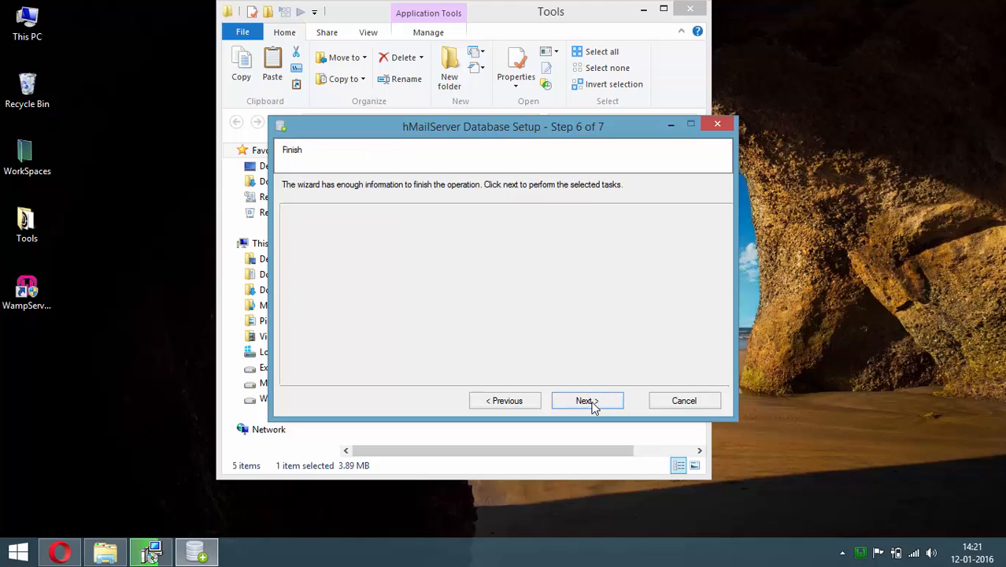
click(591, 402)
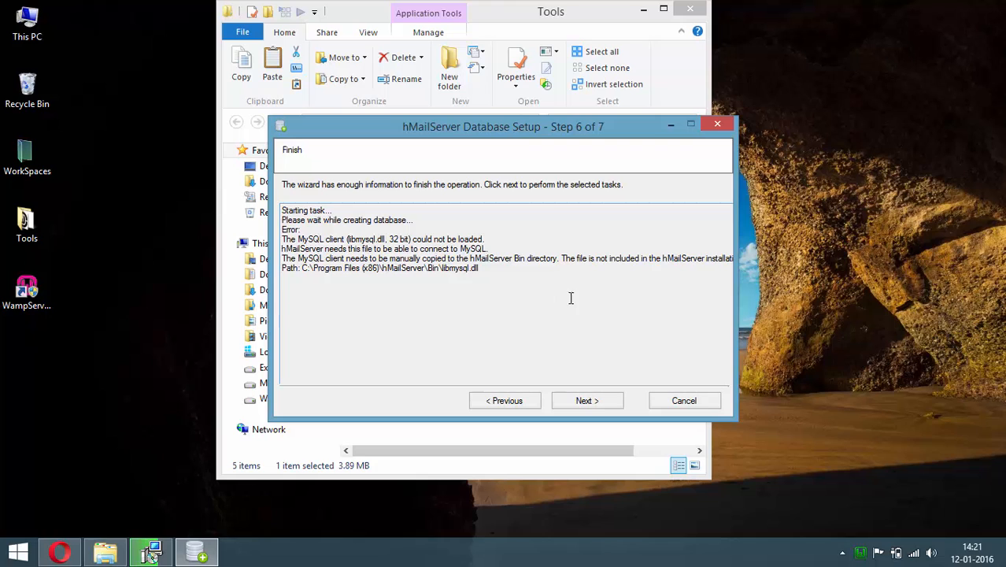
click(671, 124)
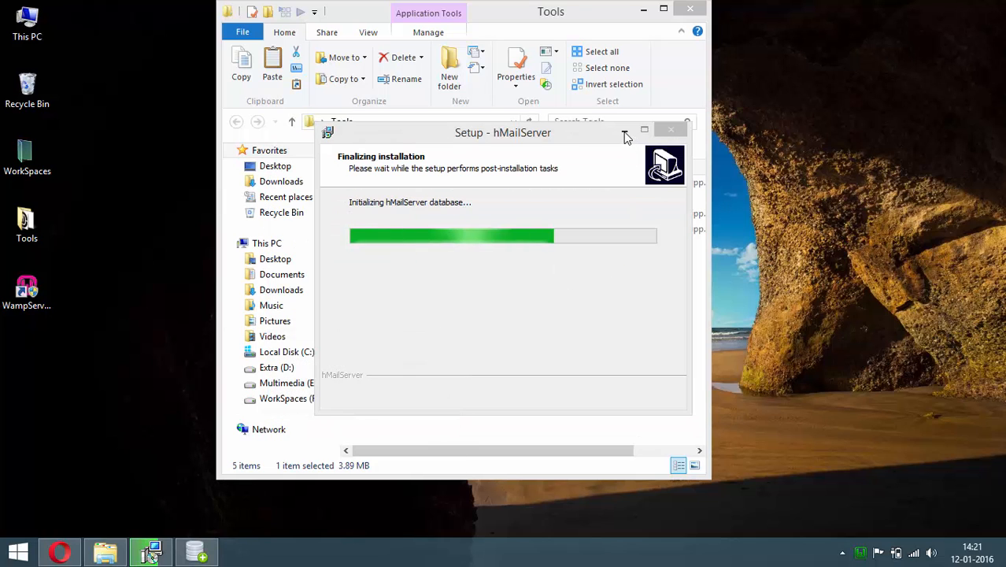
Open libmysql.zip and, in a second window, C:\Program Files (x86)\hMailServer\Bin
click(579, 14)
click(413, 264)
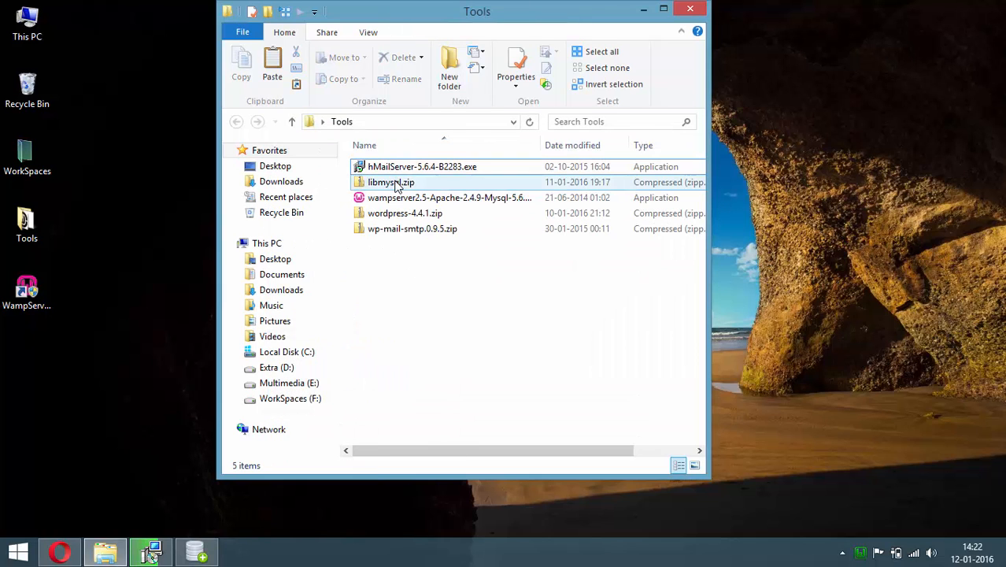
double_click(396, 183)
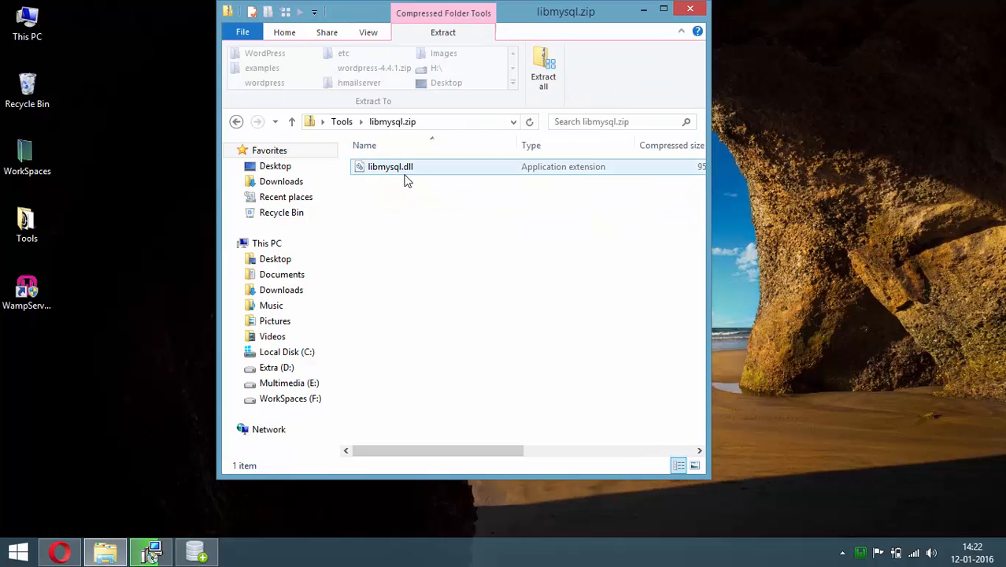
double_click(27, 22)
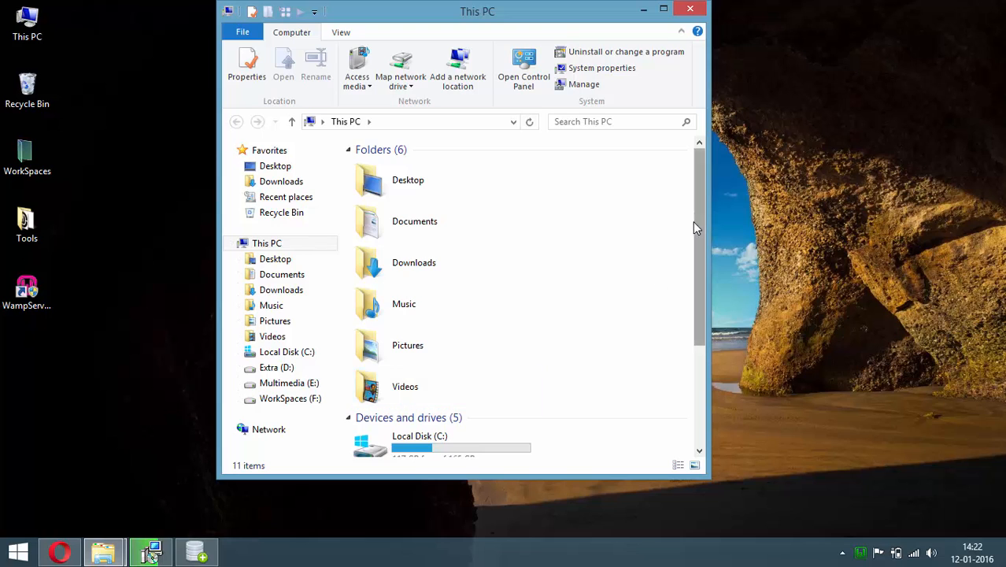
scroll(693, 221, down, 3)
double_click(490, 278)
double_click(393, 227)
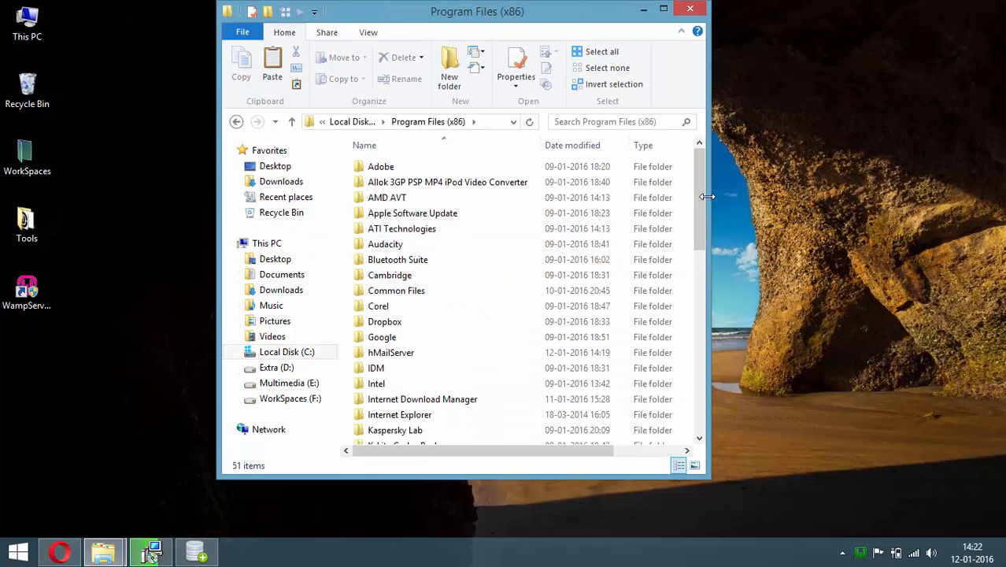
scroll(497, 274, down, 2)
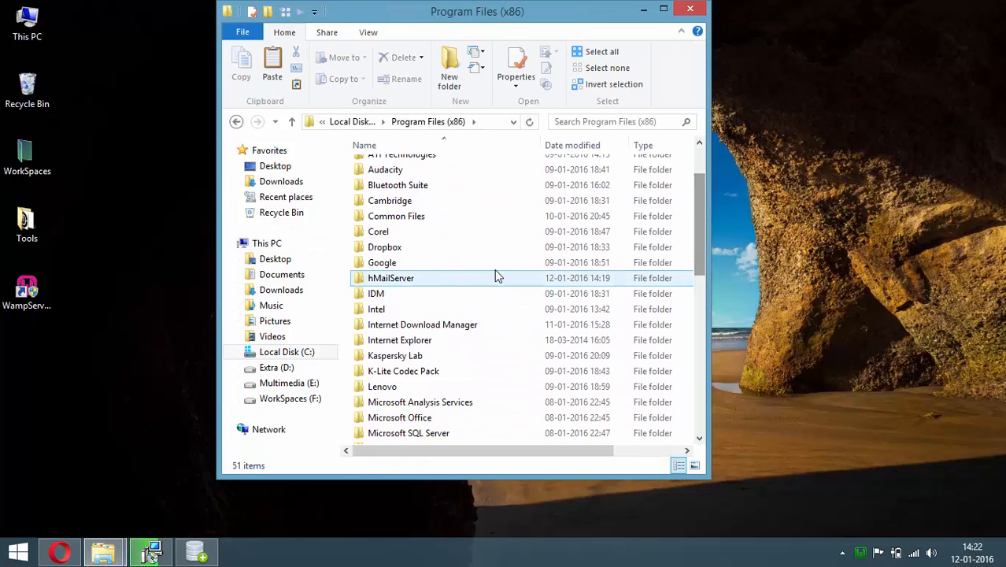
double_click(378, 282)
double_click(382, 189)
drag(445, 8, 830, 36)
Copy libmysql.dll from the archive and paste it into Bin with administrator permission
click(385, 167)
right_click(390, 166)
click(425, 209)
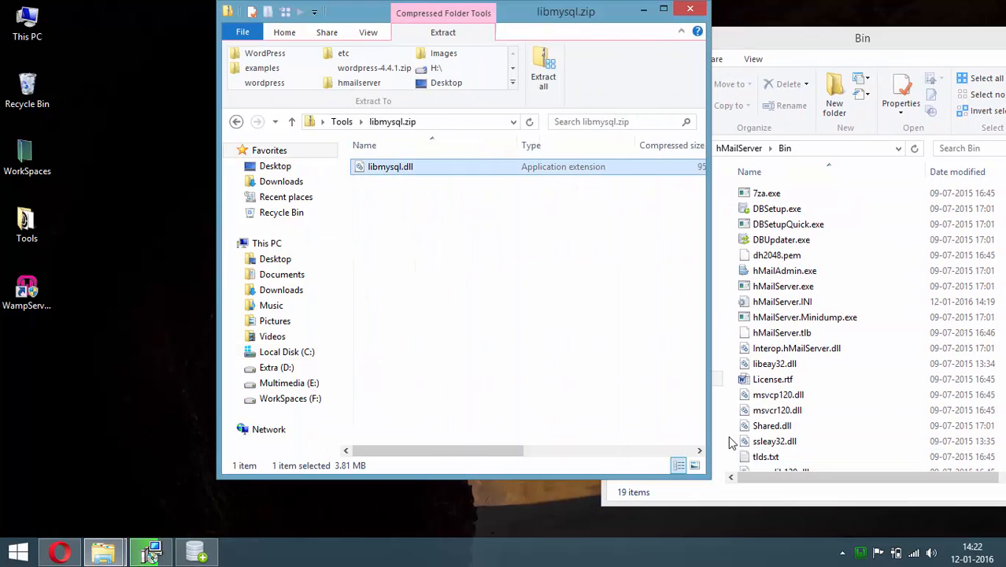
click(731, 441)
right_click(733, 425)
click(768, 328)
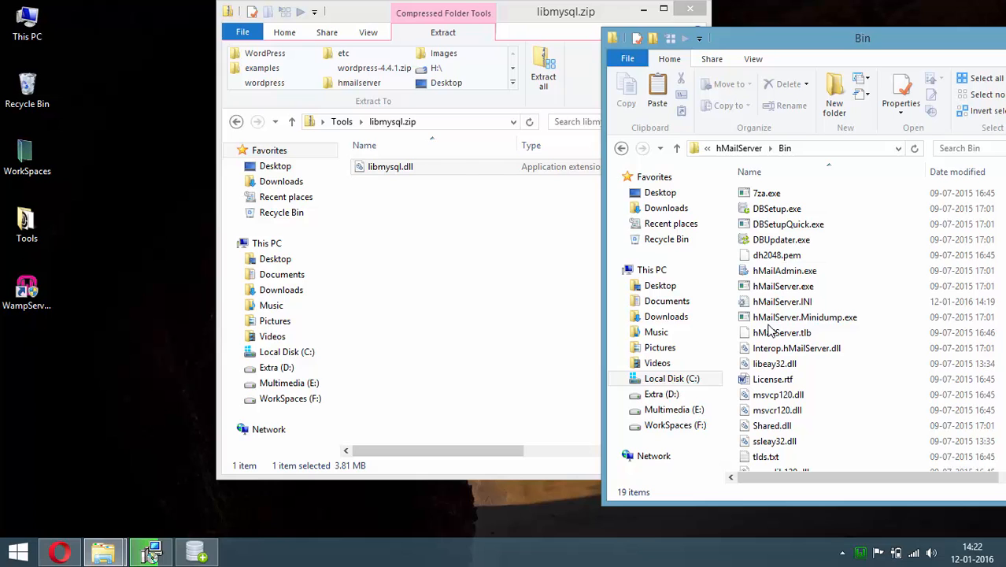
click(481, 184)
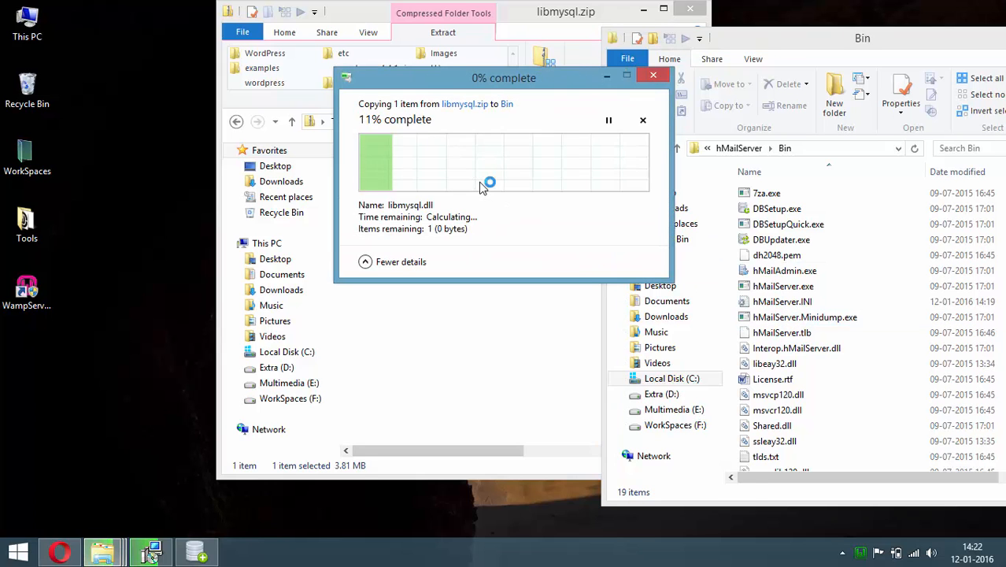
Close the Bin and libmysql.zip windows
drag(844, 43, 547, 64)
click(768, 54)
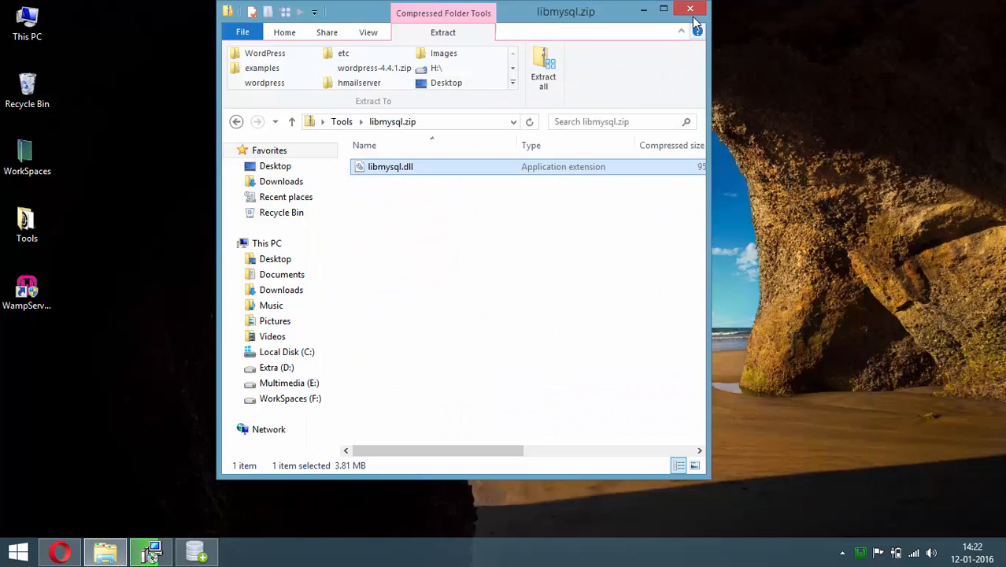
click(691, 9)
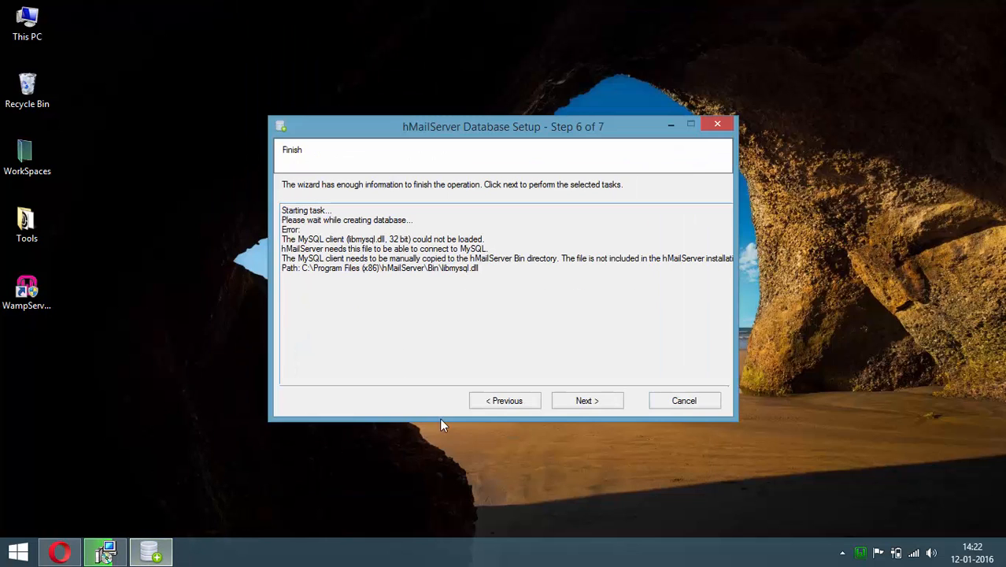
Create the database, finish setup, and connect to localhost as Administrator with the password
click(587, 401)
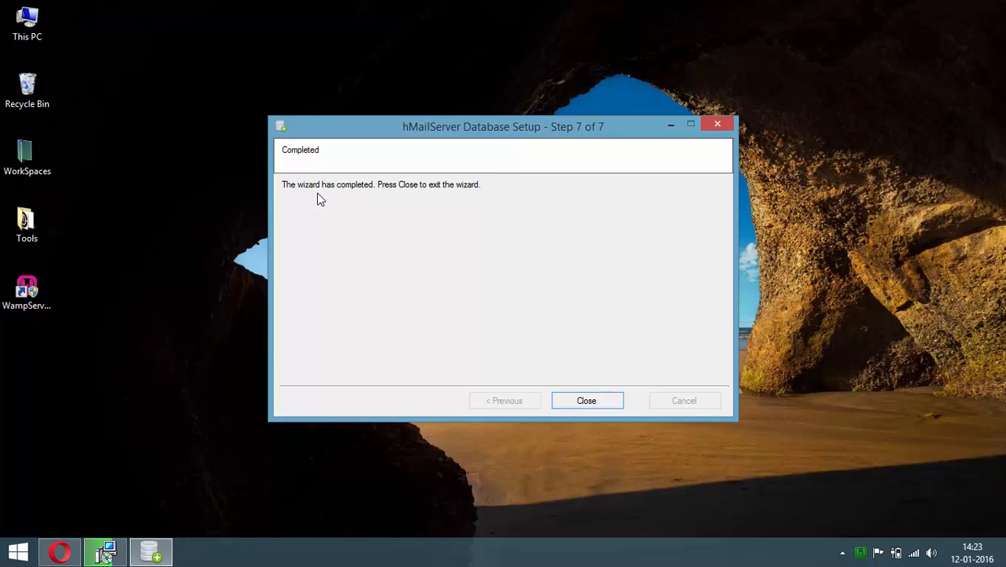
click(594, 407)
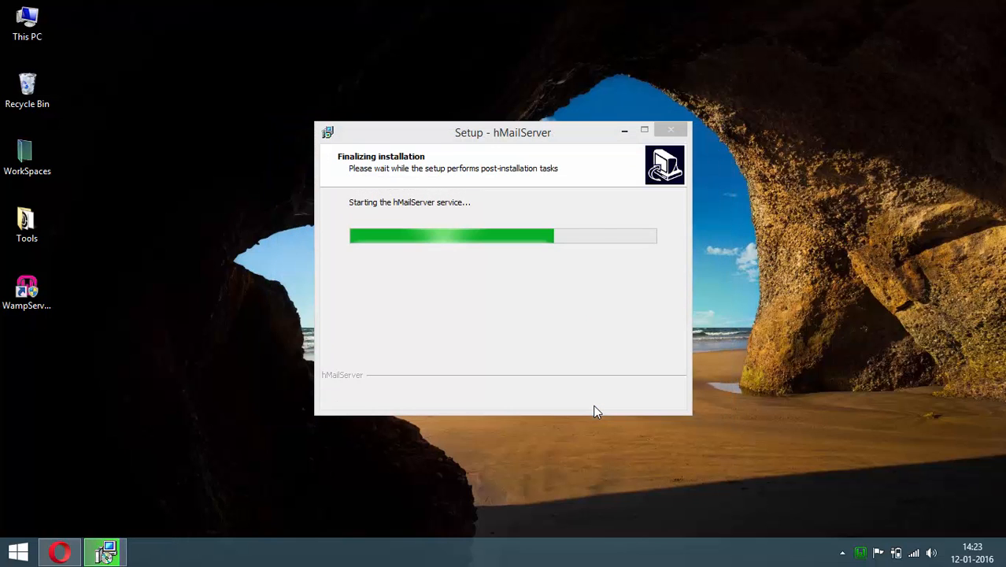
click(585, 396)
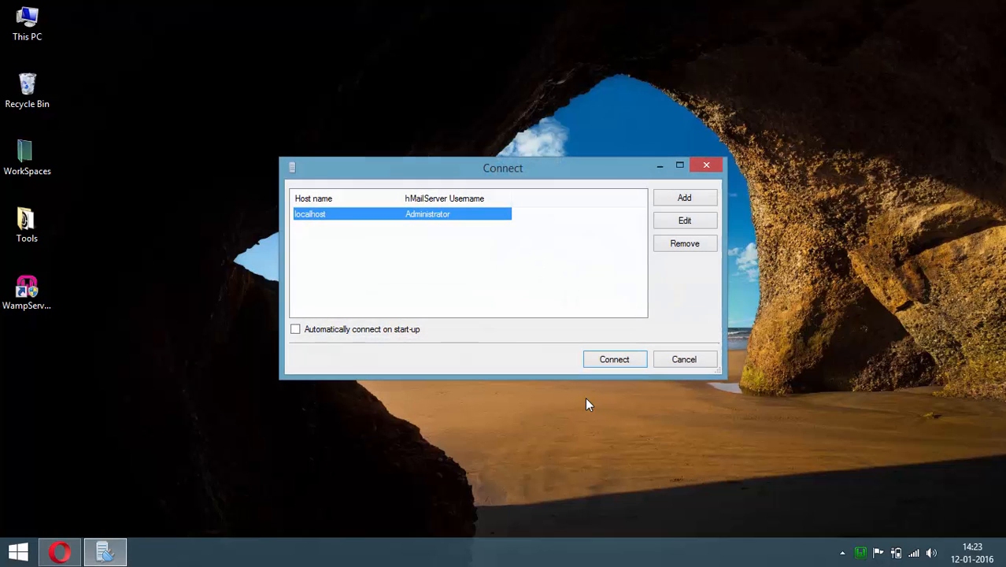
click(614, 361)
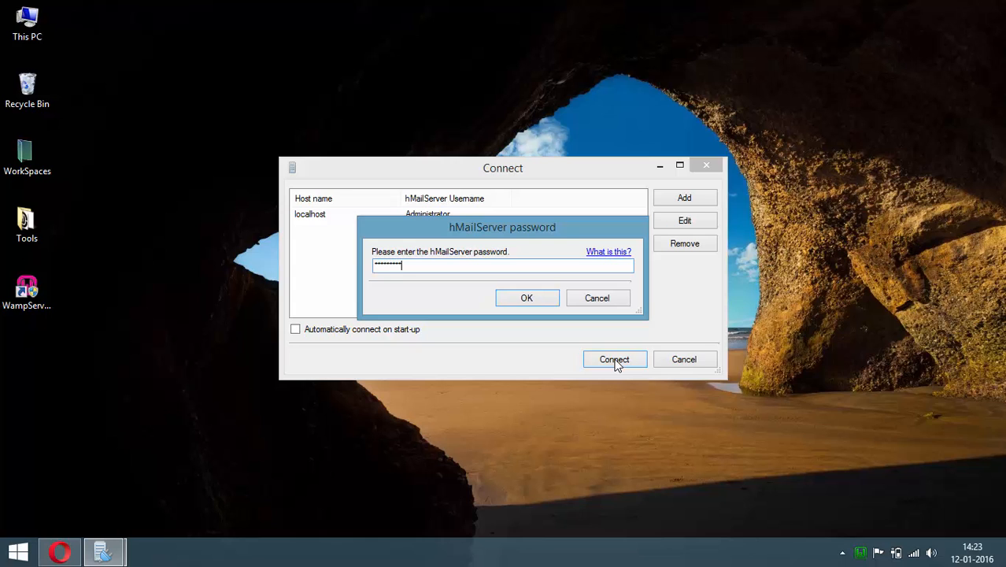
click(545, 299)
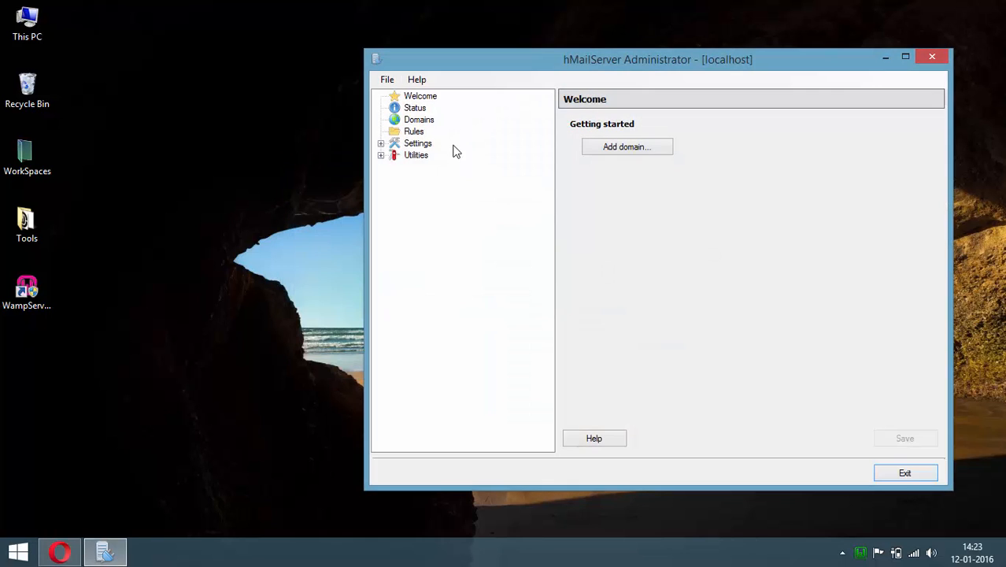
drag(560, 69, 450, 75)
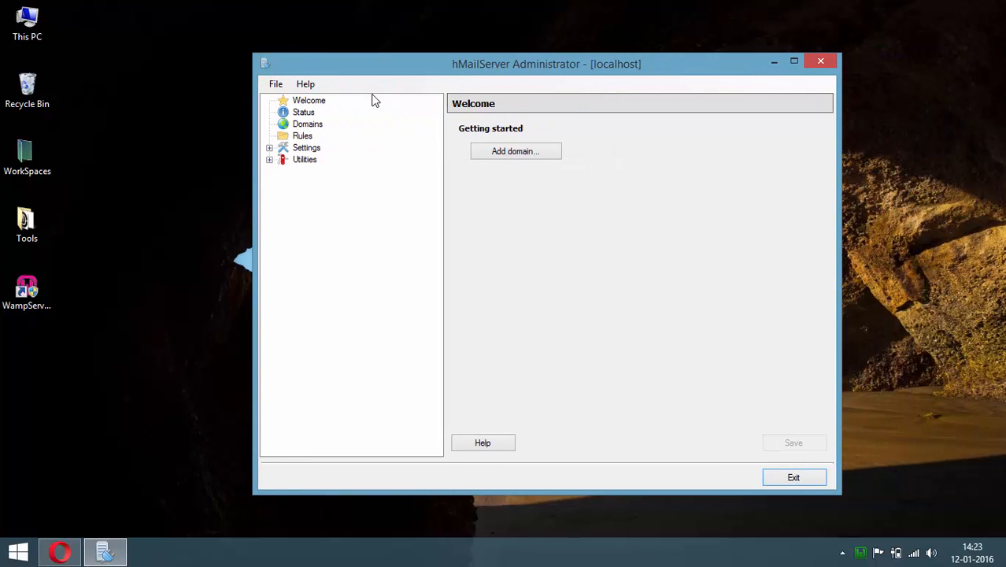
Add the mail domain justdigitalclub.dev
click(315, 126)
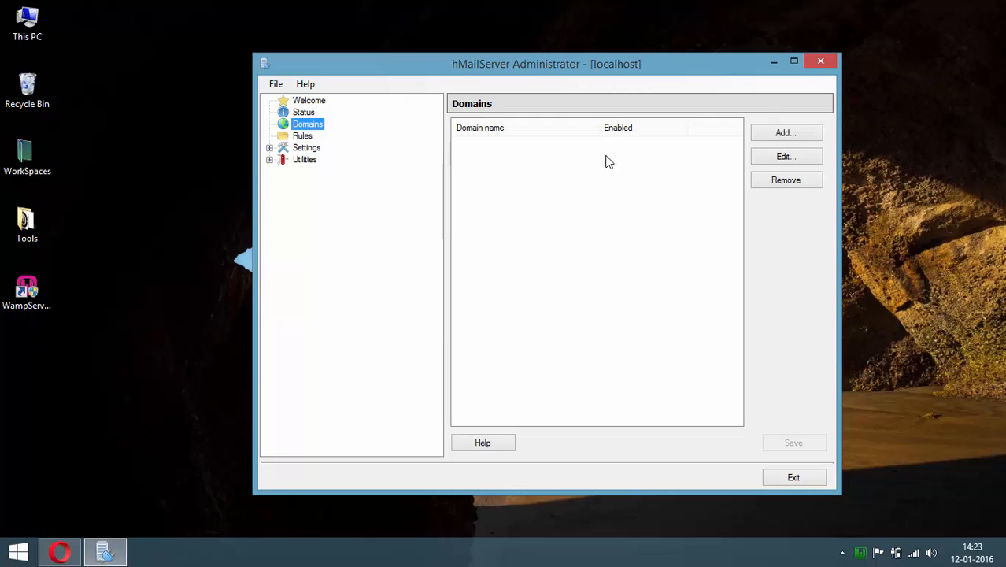
click(800, 133)
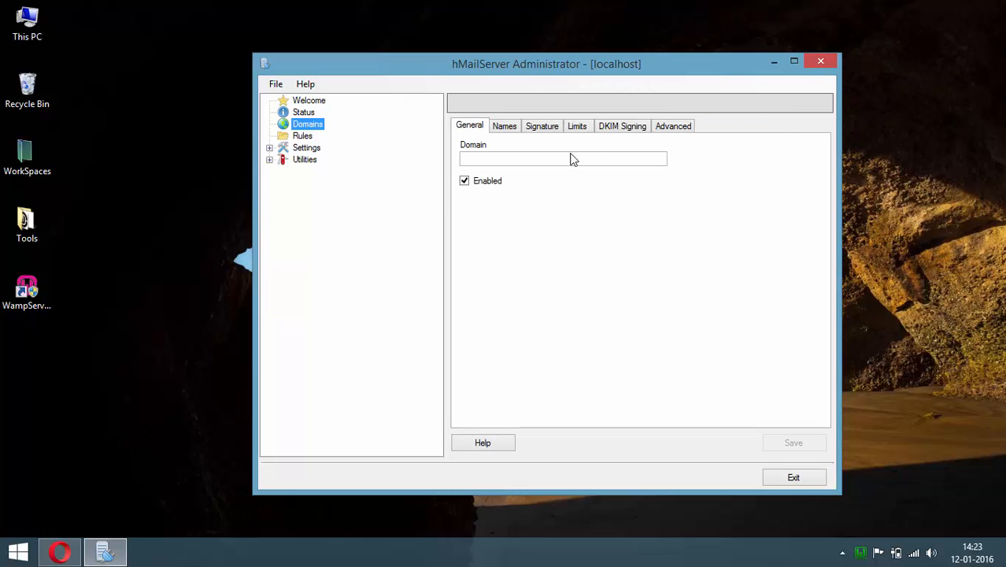
click(572, 158)
text(iu)
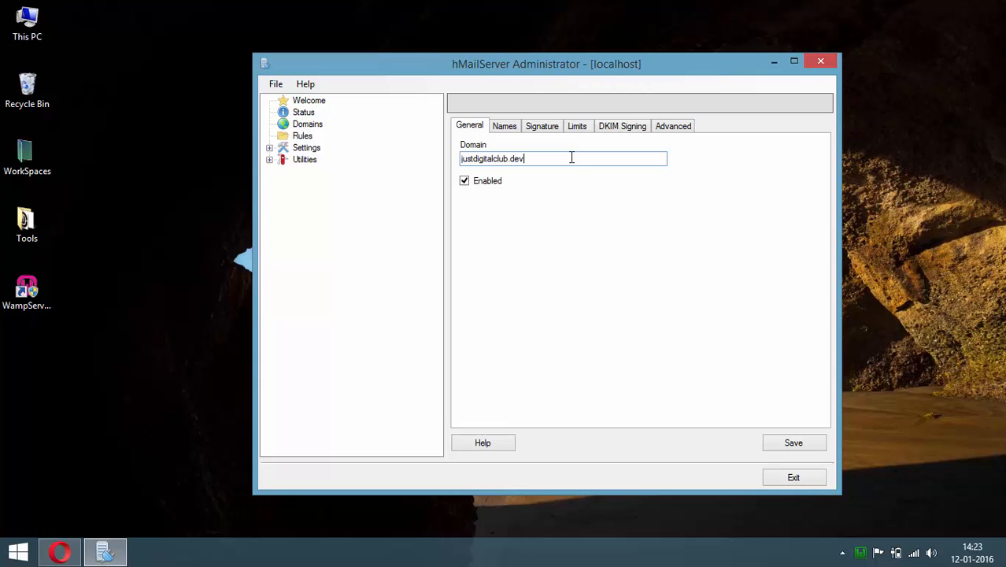
click(809, 444)
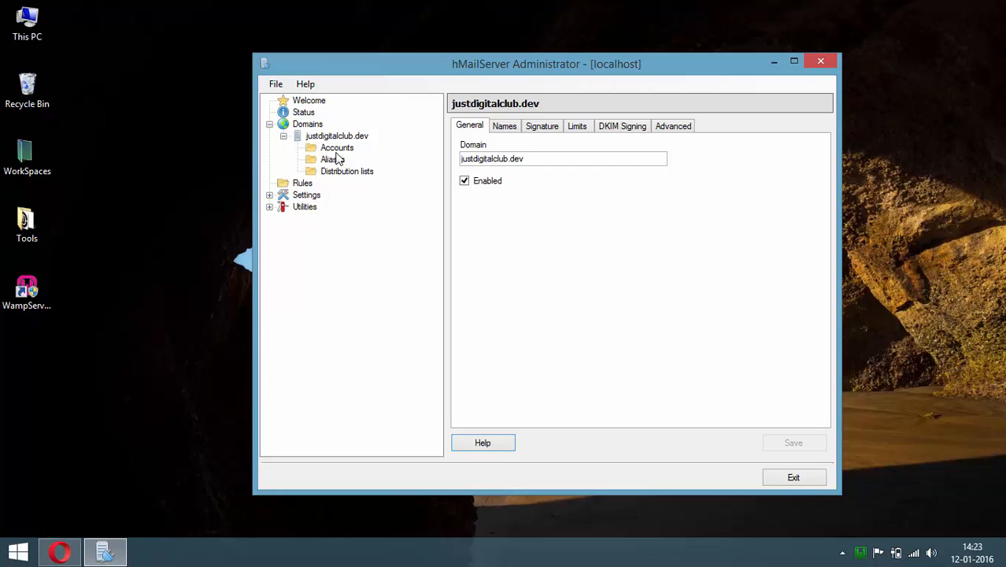
Create the admin mail account with a password under justdigitalclub.dev
click(338, 148)
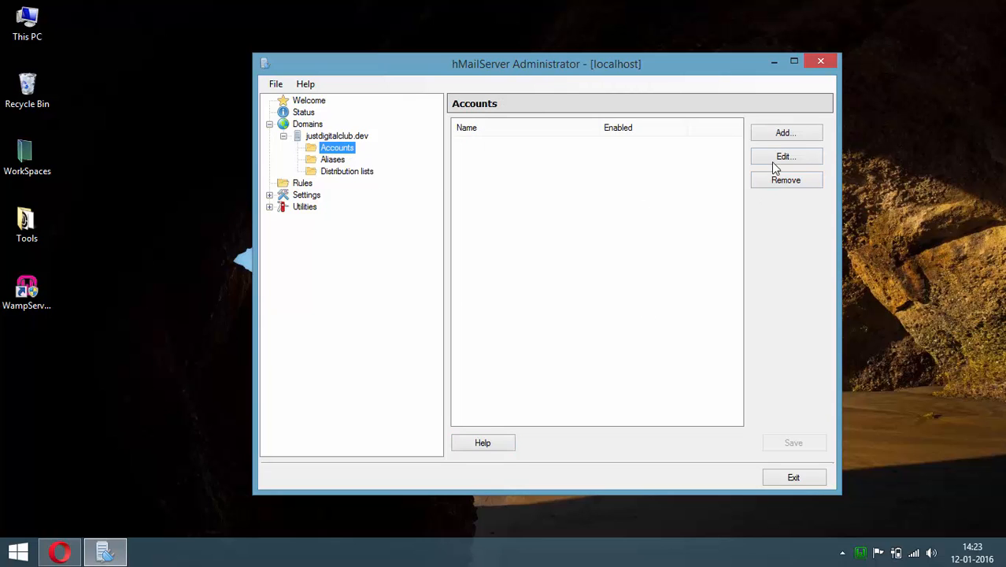
click(787, 133)
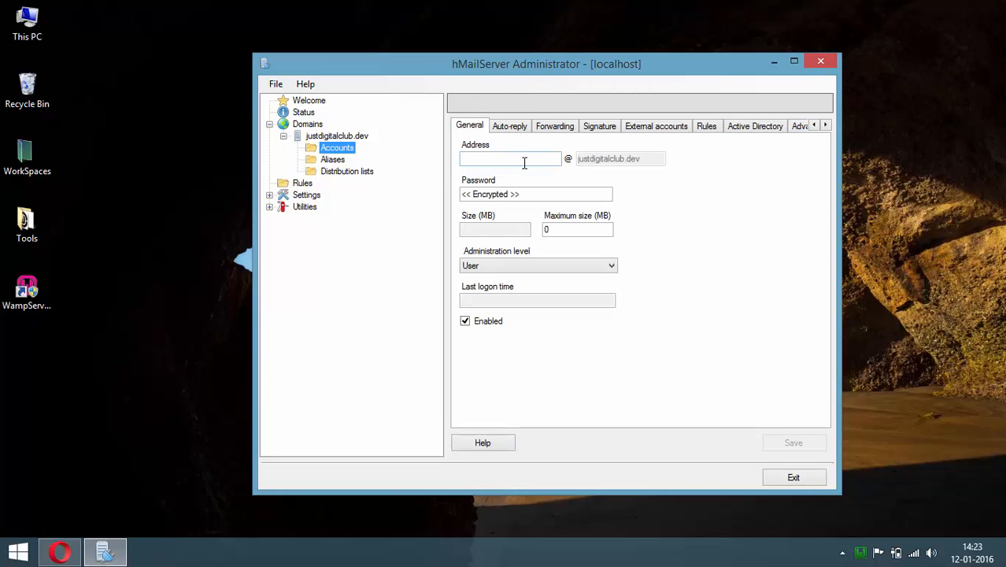
click(525, 160)
text(admi)
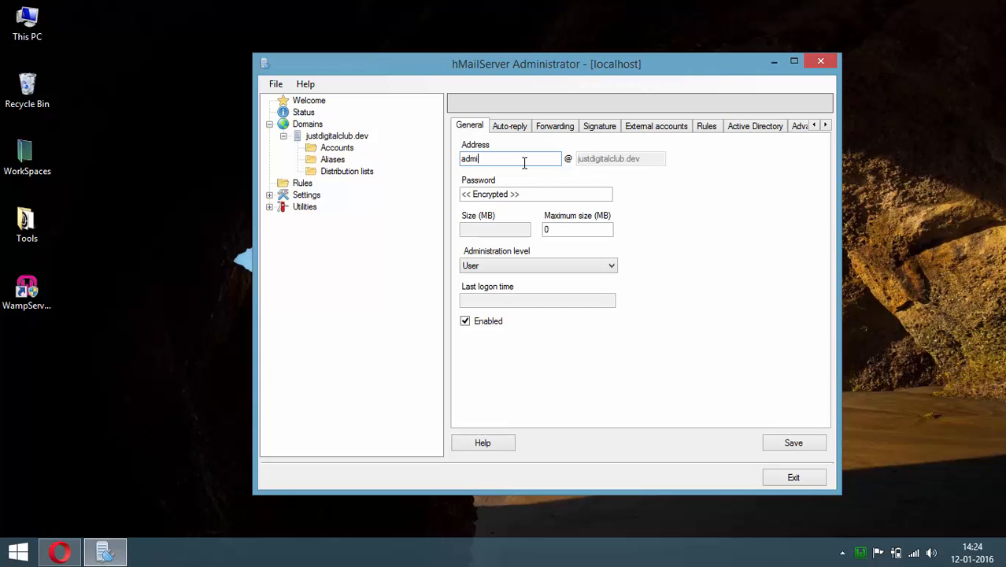
text(n)
click(542, 194)
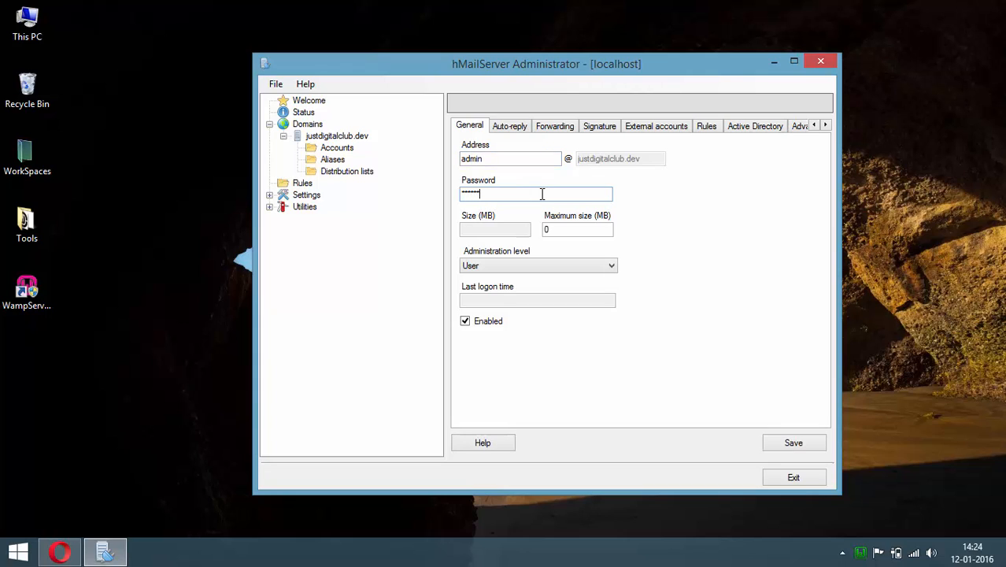
click(805, 447)
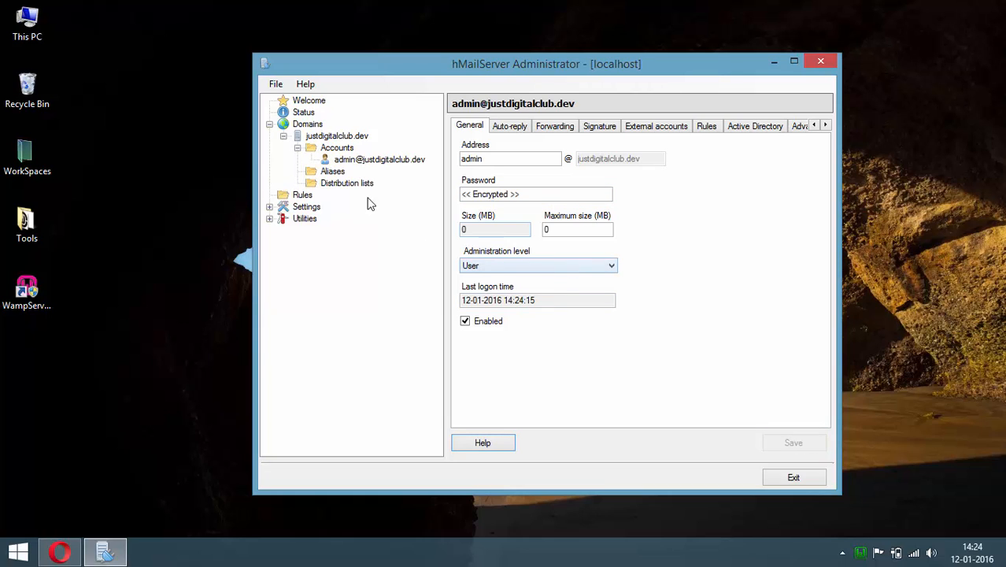
Add the wordpress mailbox with a password, then review both accounts' details
click(336, 148)
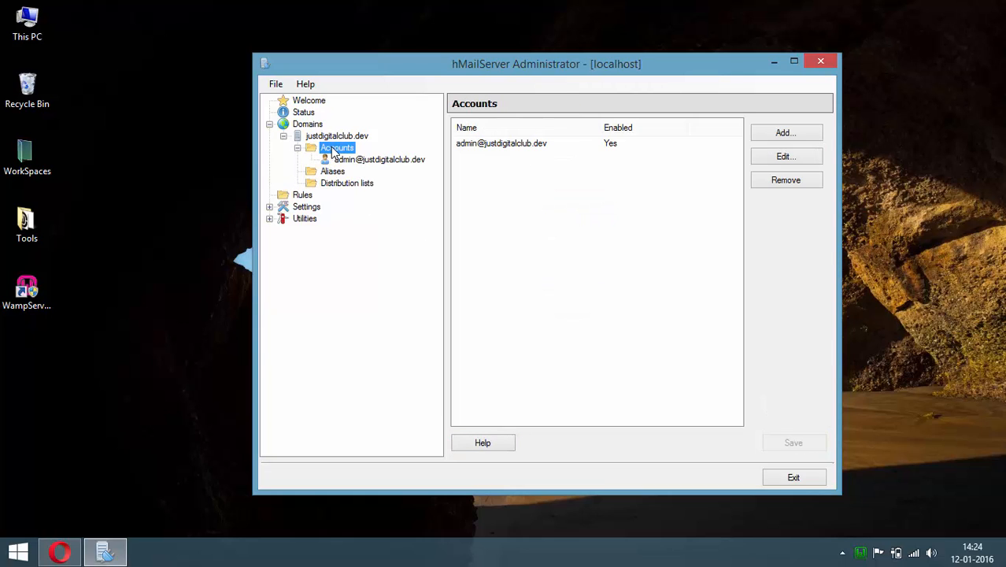
click(803, 137)
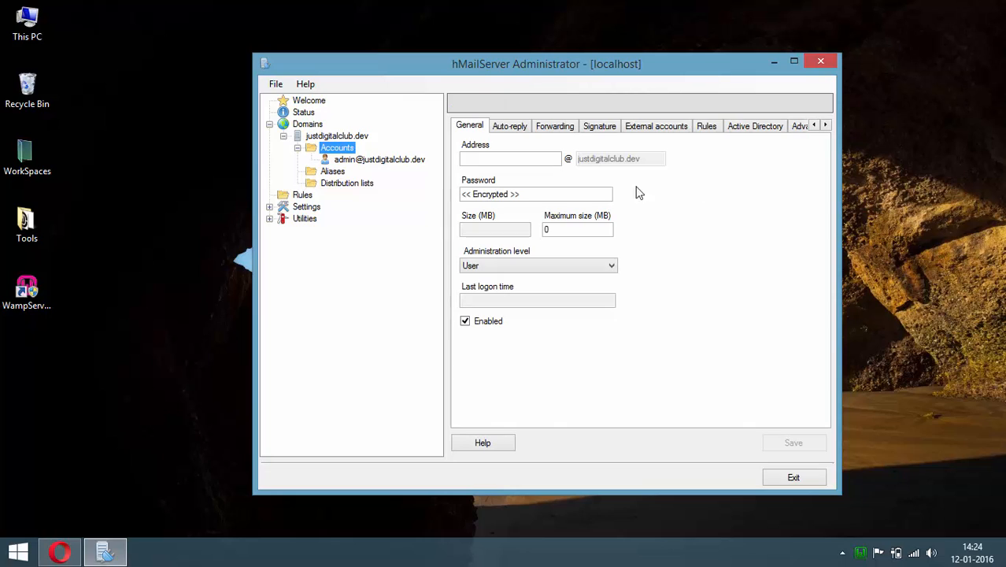
click(530, 158)
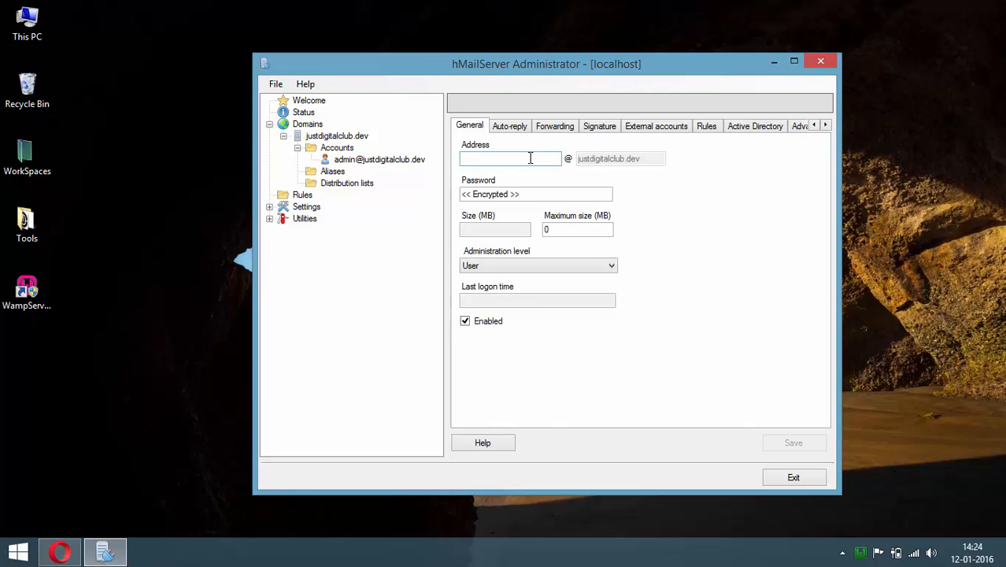
text(wordpress)
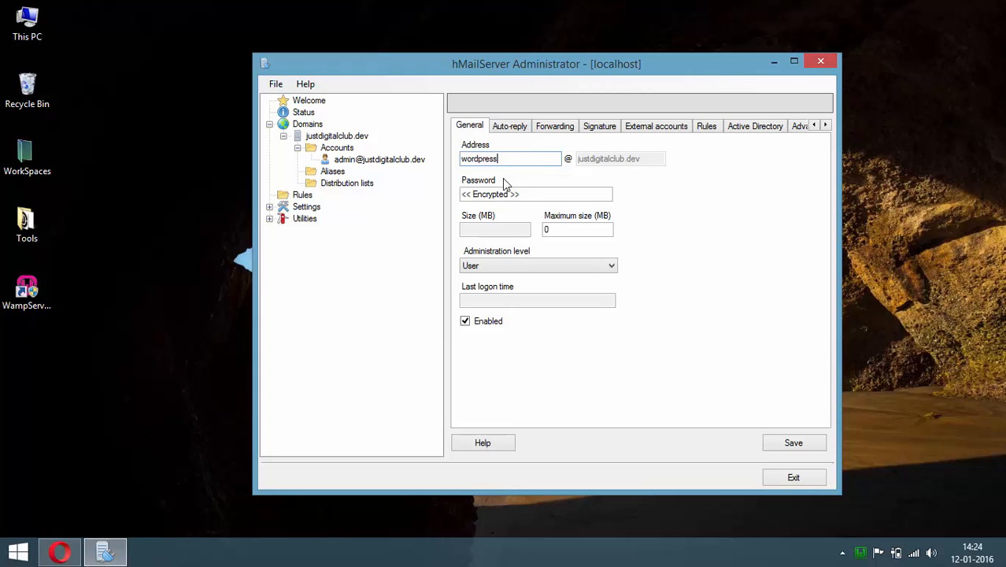
click(510, 192)
text(**)
click(794, 443)
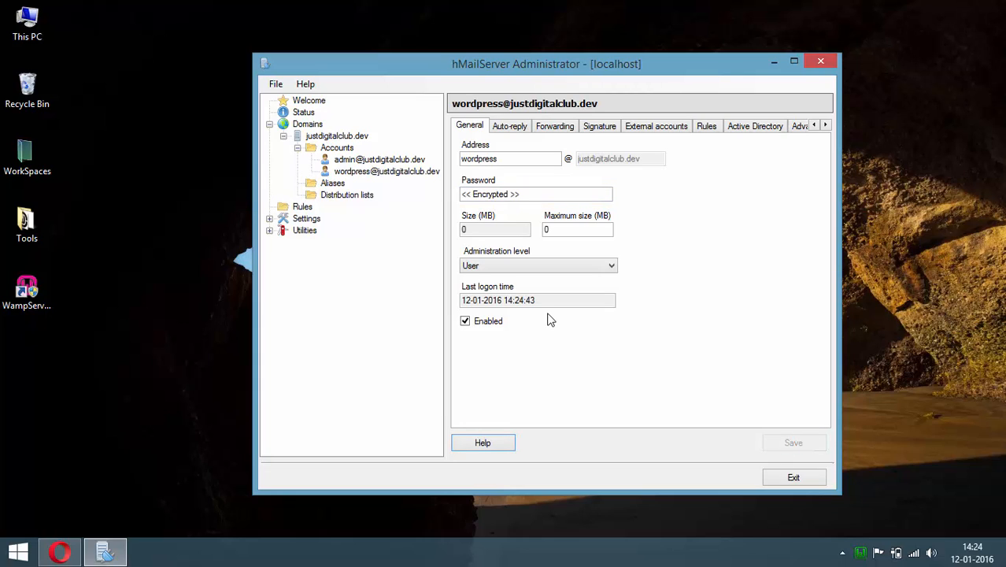
click(350, 160)
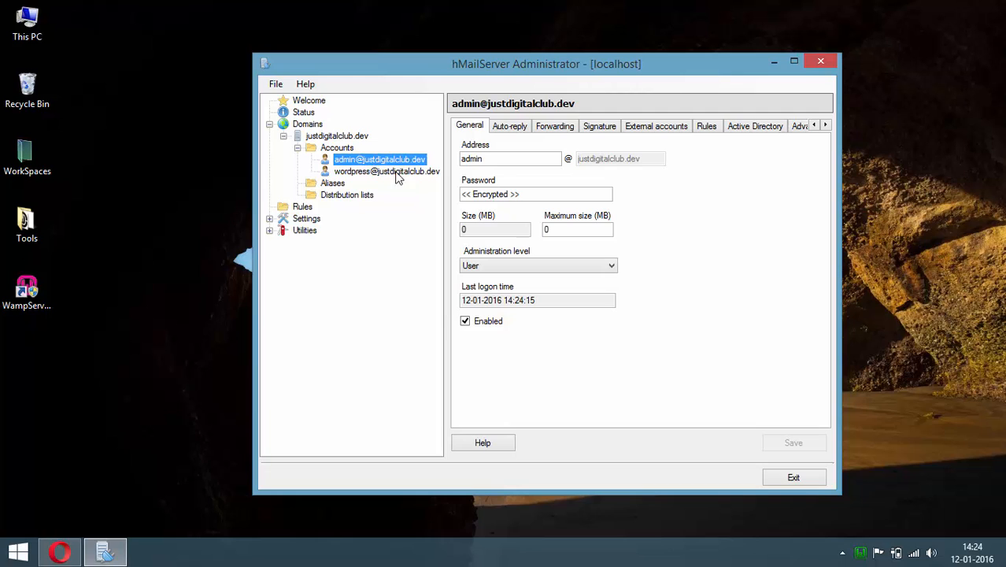
click(389, 172)
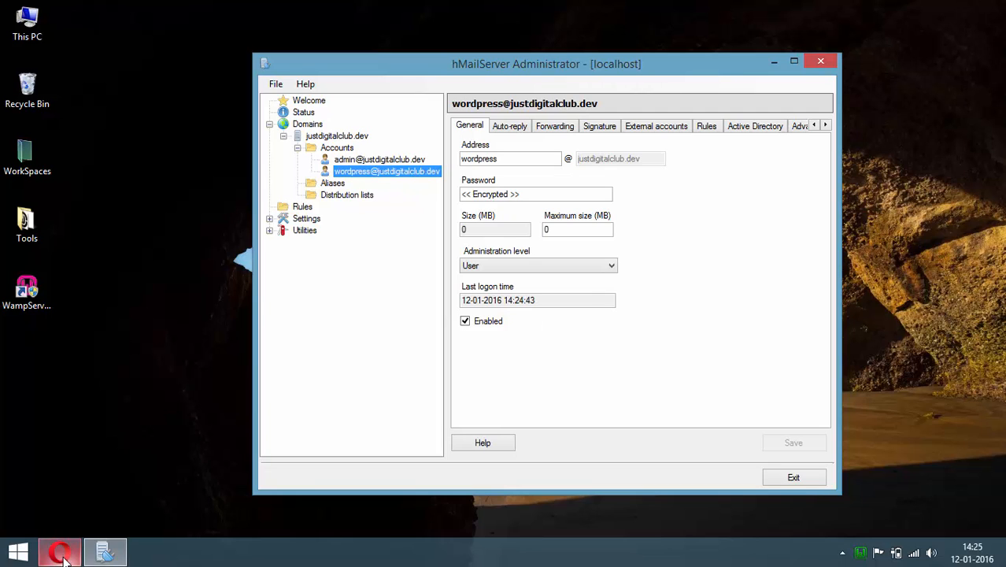
Go to the plugin upload form under Plugins > Add New in WordPress
click(60, 551)
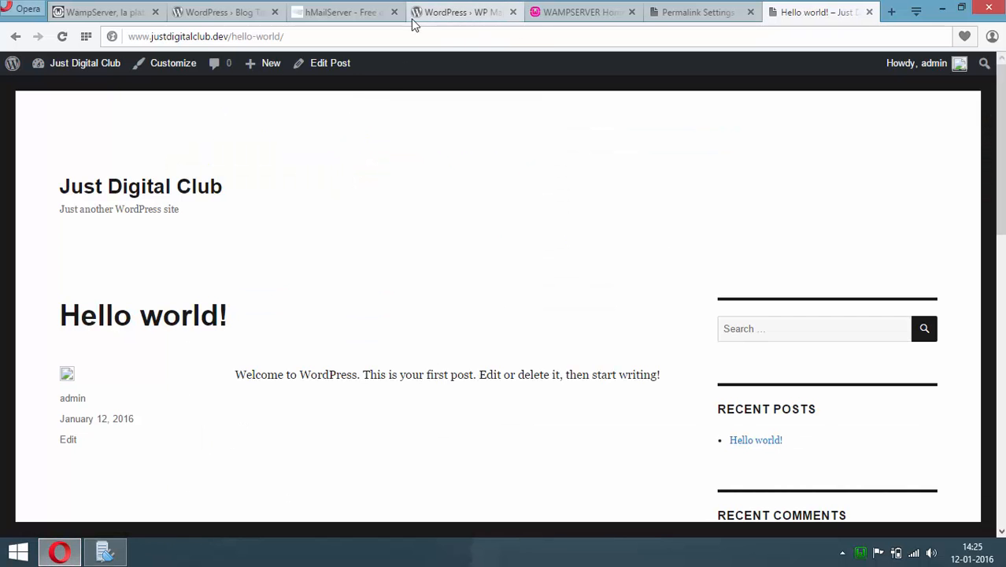
click(698, 18)
mouse_move(77, 274)
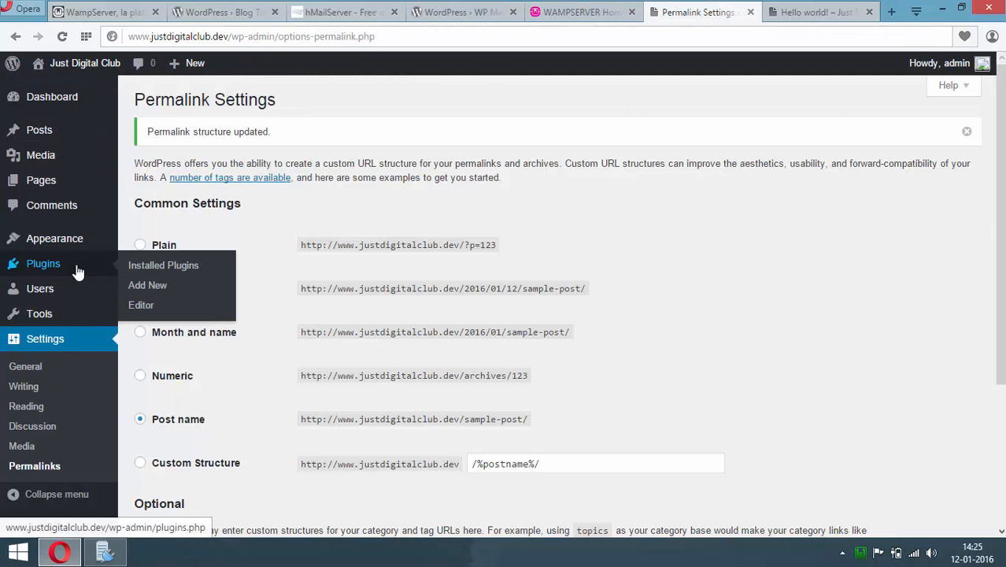
click(139, 288)
click(263, 106)
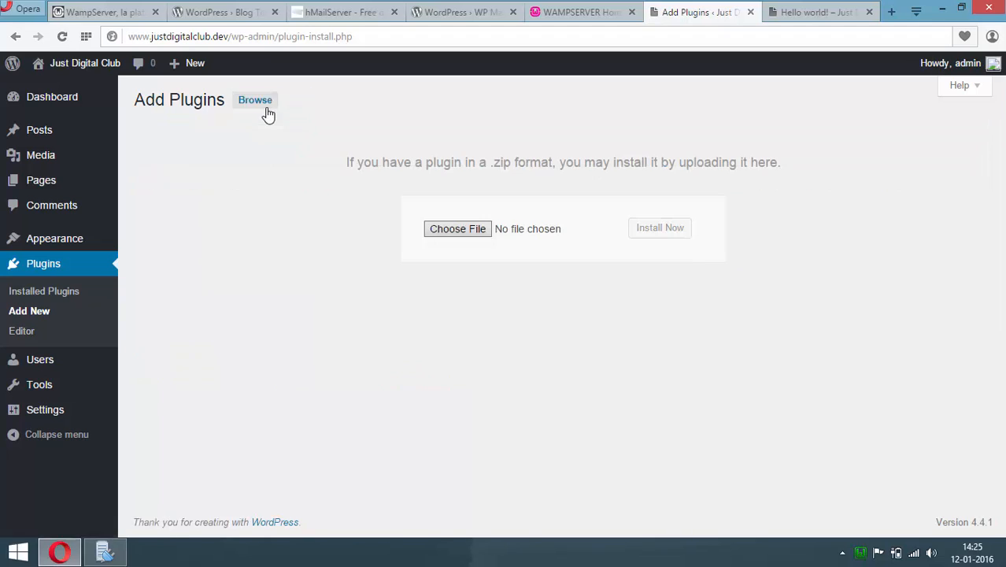
Install wp-mail-smtp.0.9.5.zip and activate the WP Mail SMTP plugin
click(455, 232)
click(191, 167)
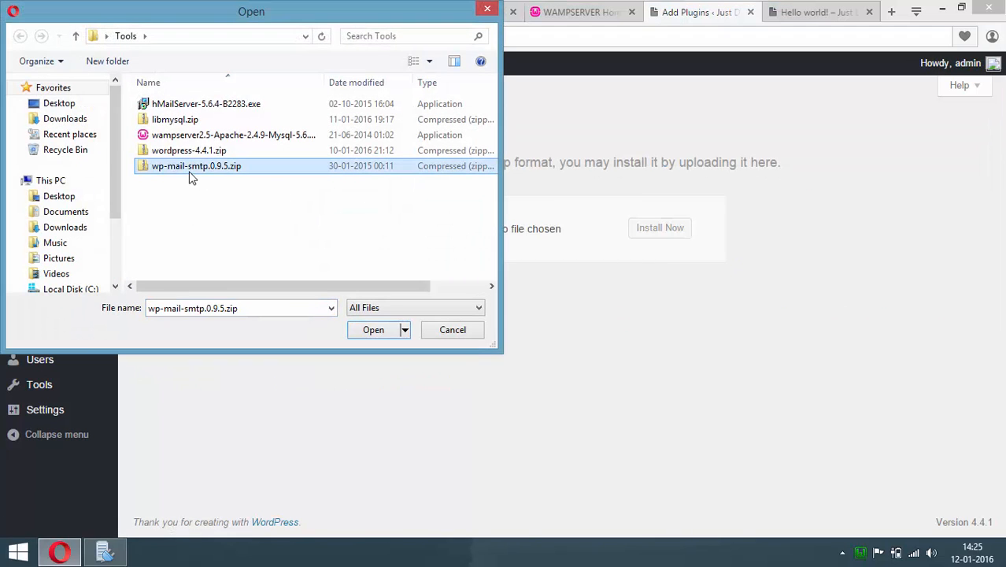
click(373, 330)
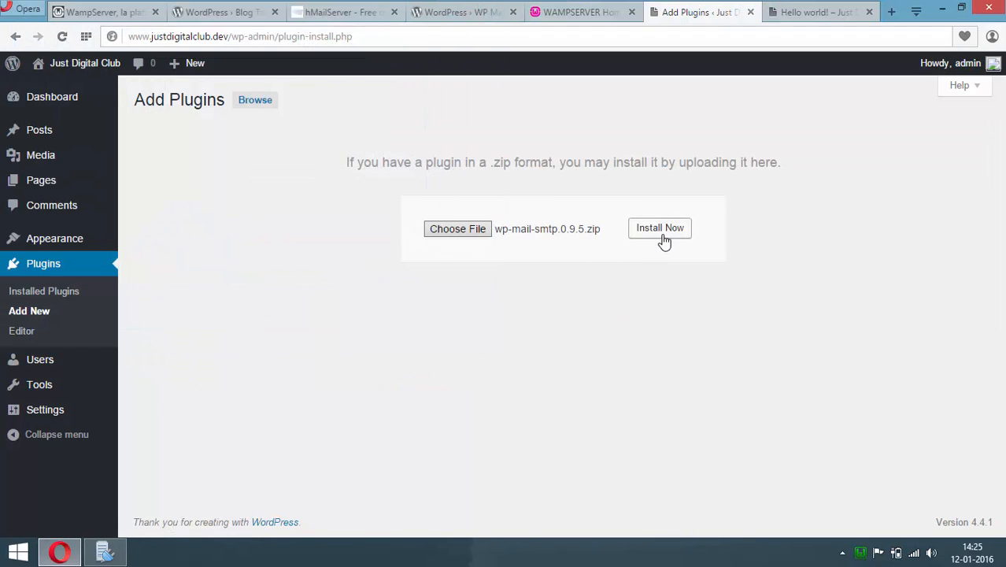
click(663, 233)
click(178, 203)
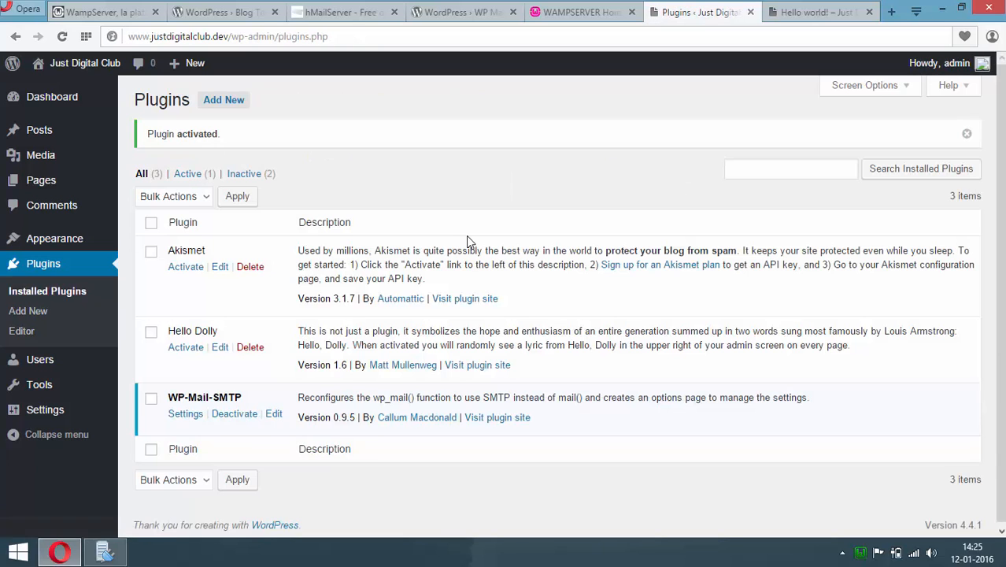
mouse_move(47, 409)
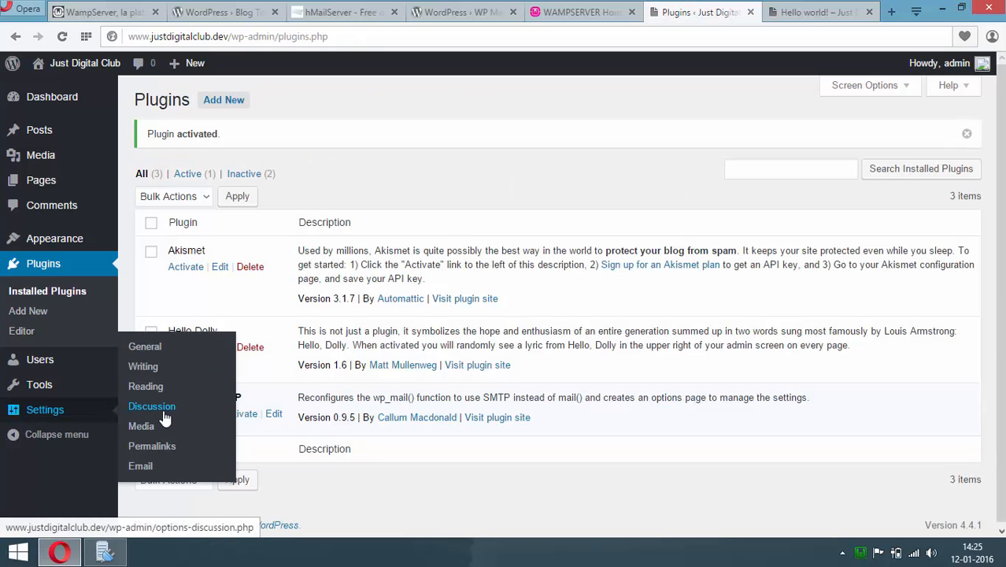
Set From Email to the wordpress mailbox address and From Name to 'Just Digital Club'
click(140, 466)
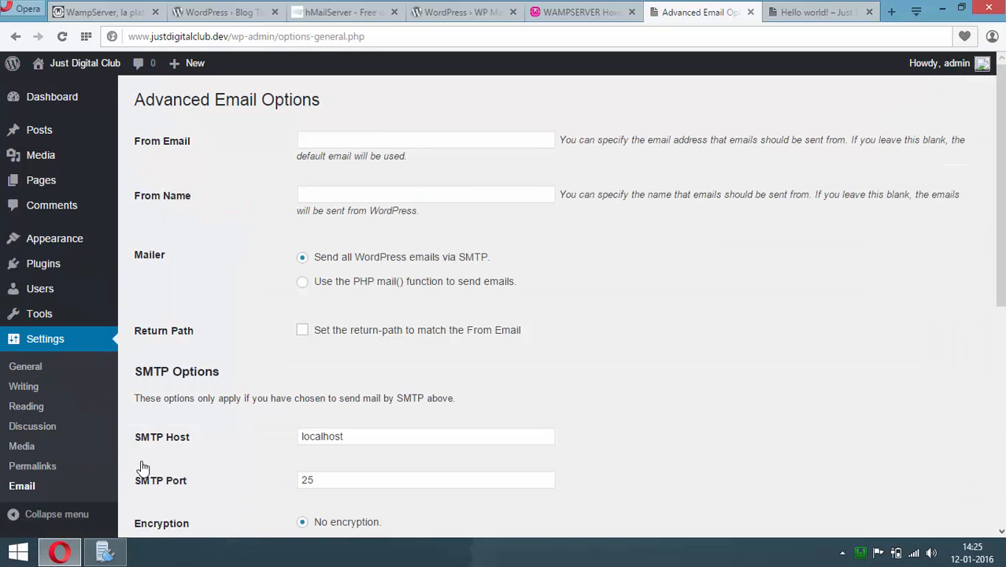
click(359, 141)
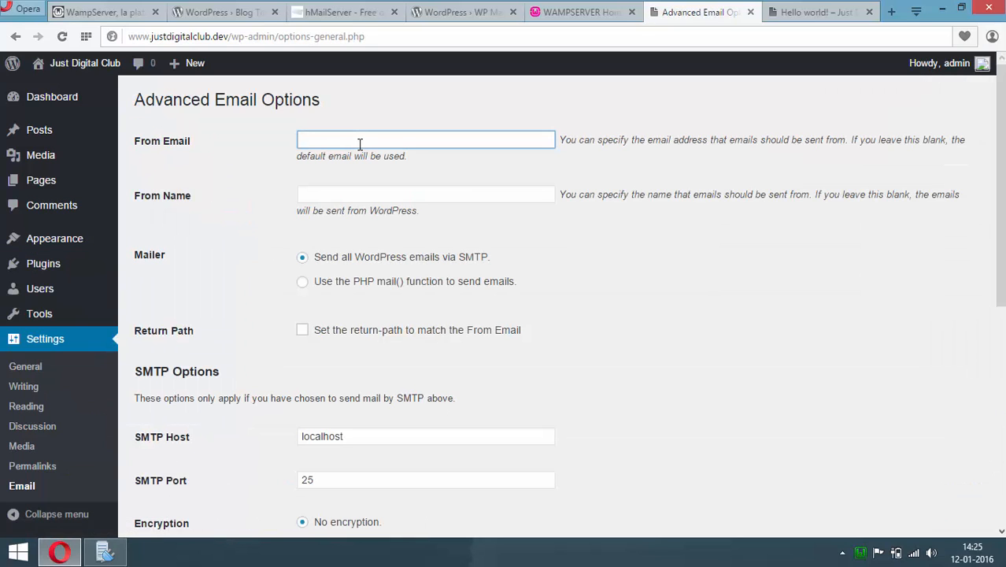
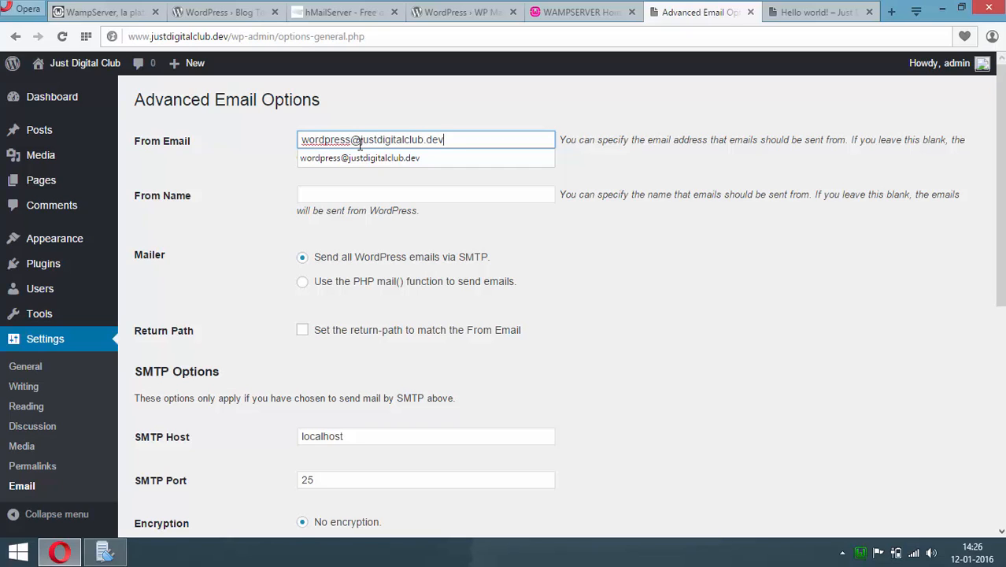
click(403, 199)
text(Just Digital Club)
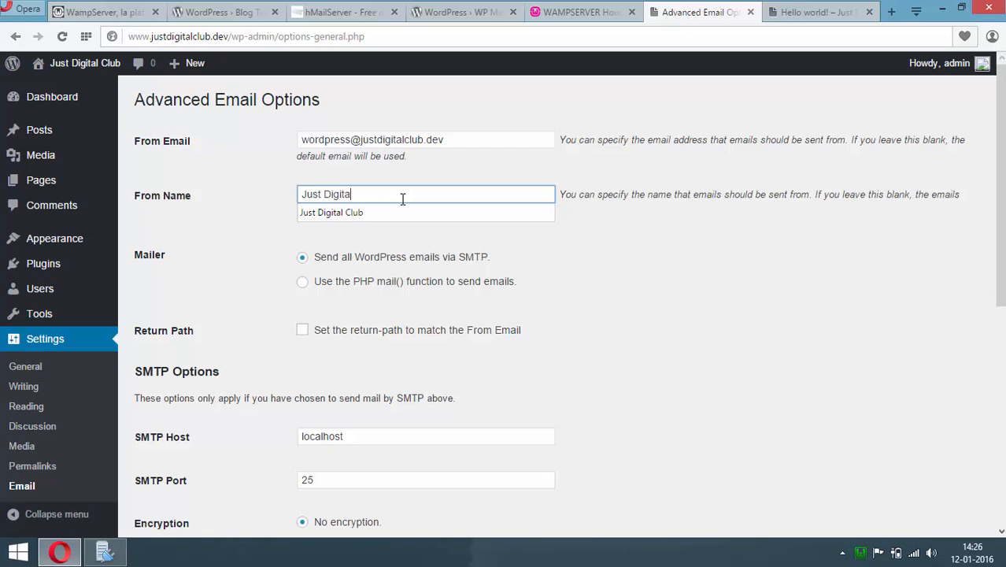
key(Down)
click(660, 266)
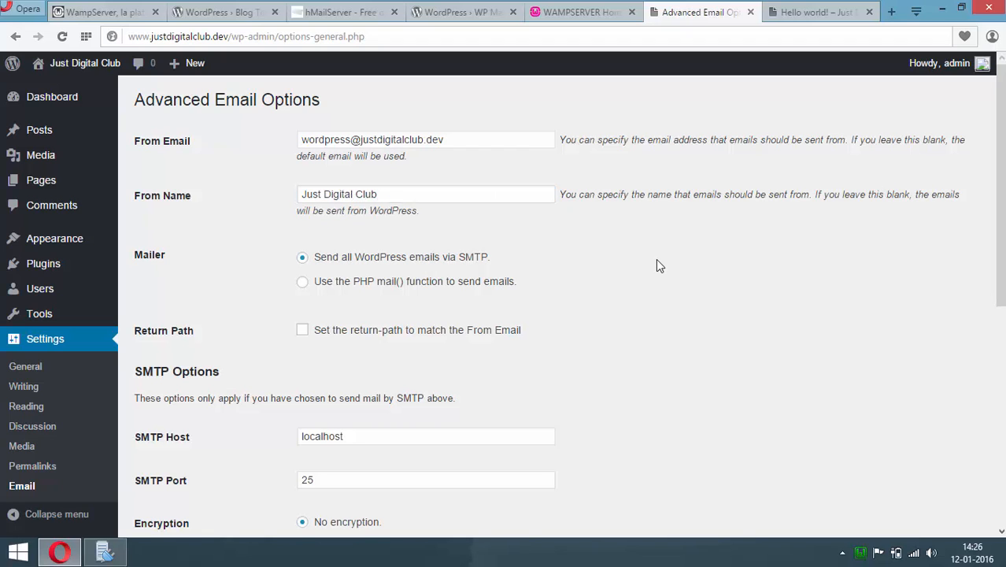
Enable SMTP authentication with the mailbox's username and password, and save the settings
scroll(740, 493, down, 2)
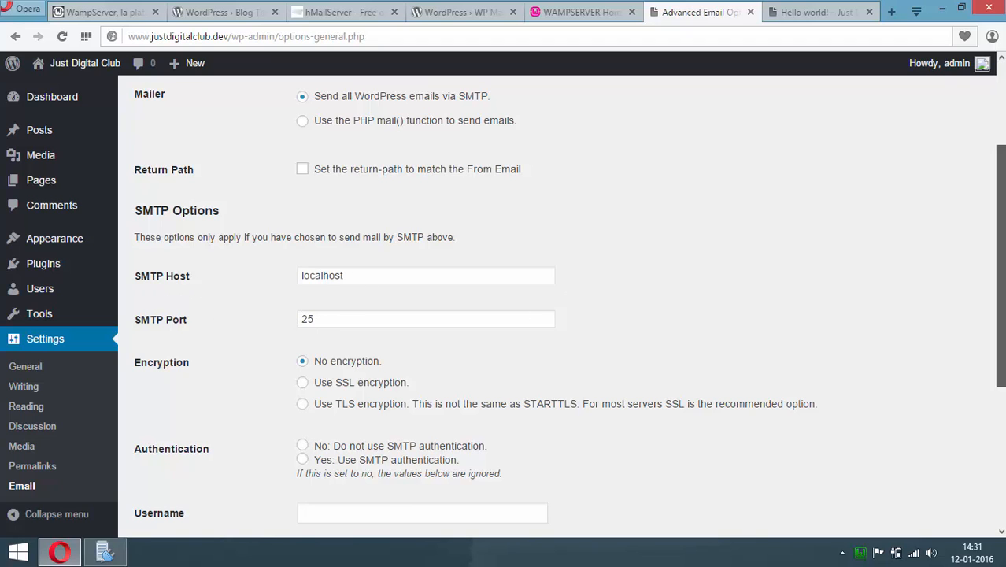
drag(1002, 327, 1003, 390)
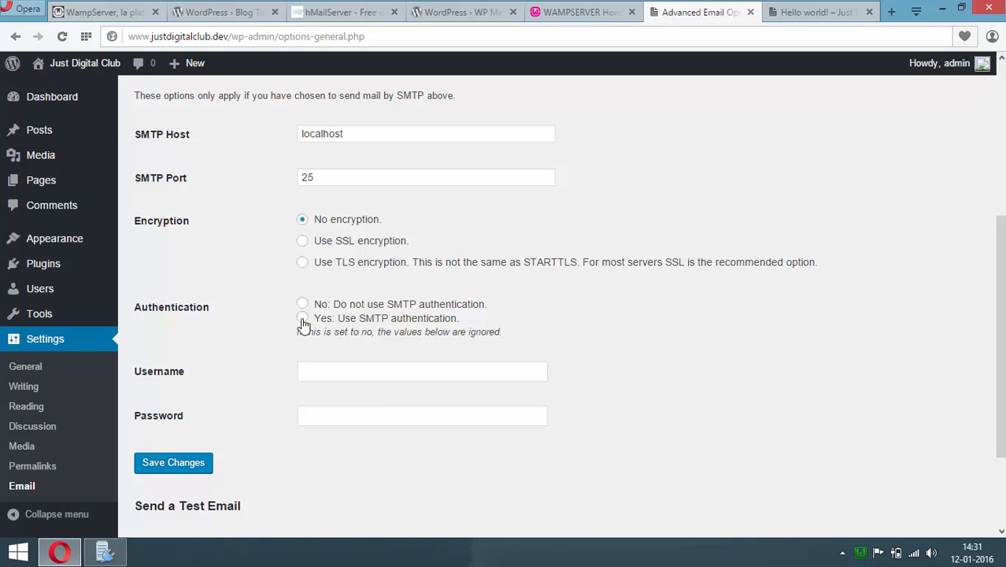
click(303, 318)
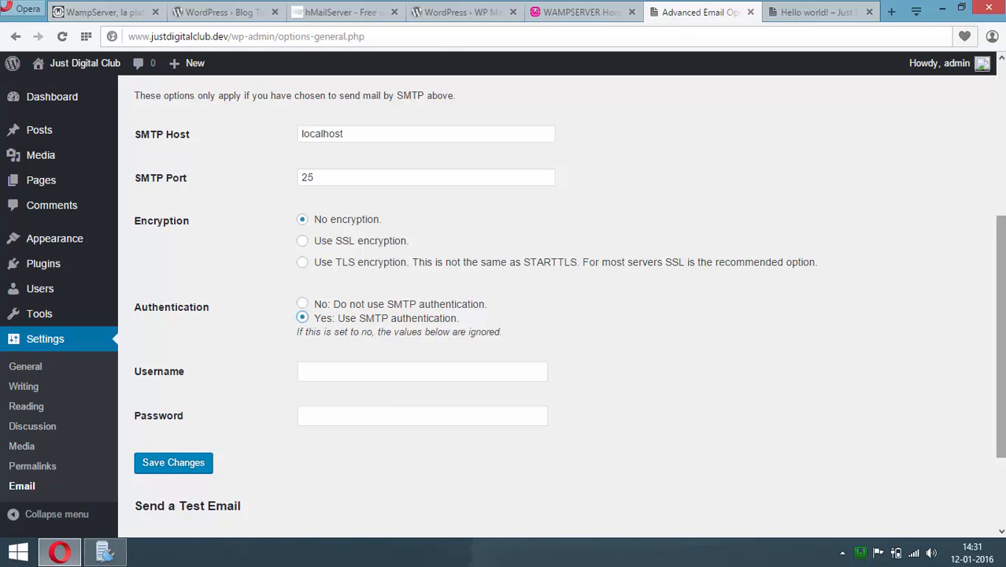
scroll(441, 331, down, 1)
click(464, 285)
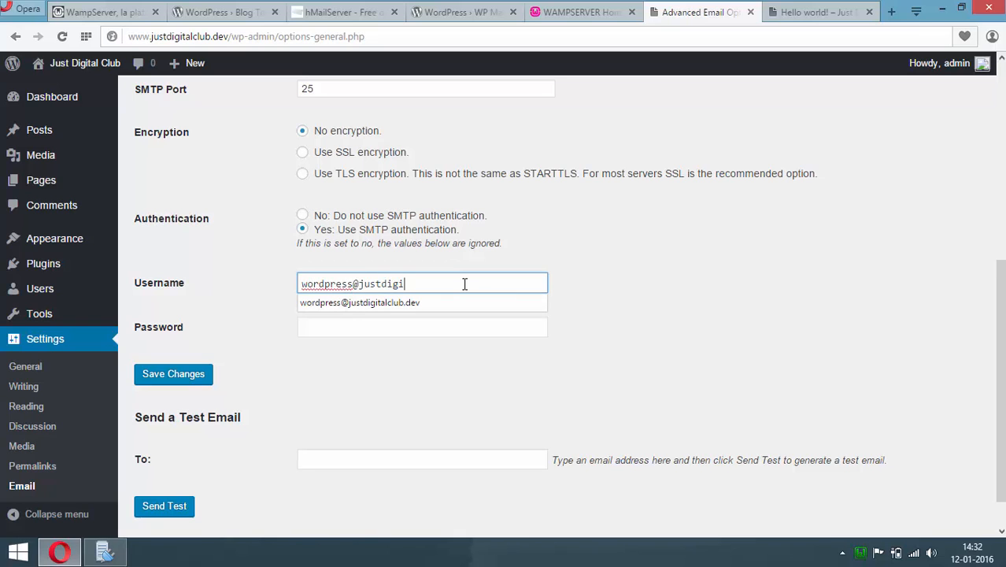
click(404, 330)
text(***********)
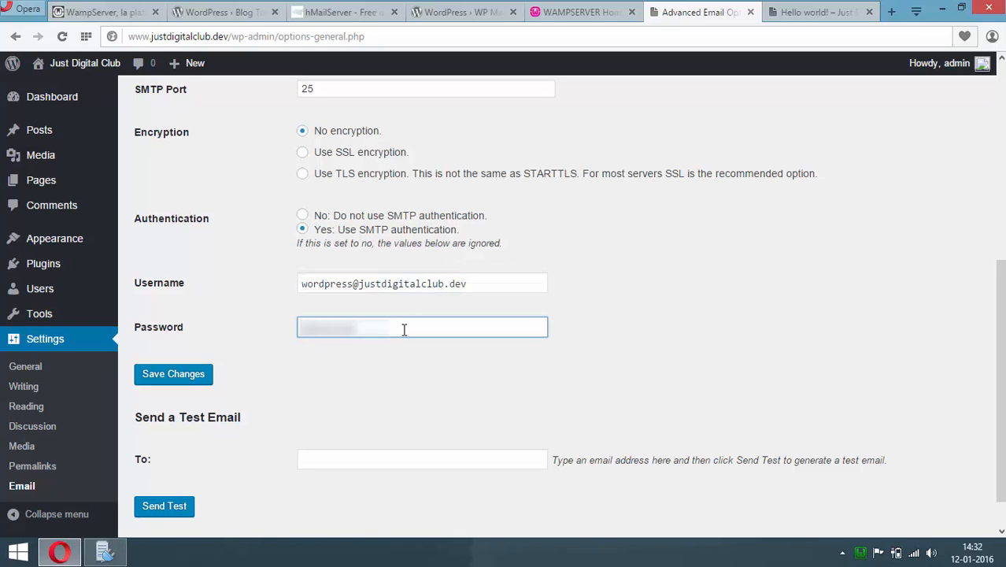
click(193, 378)
Enter the admin mailbox address as the test email recipient
scroll(567, 315, down, 6)
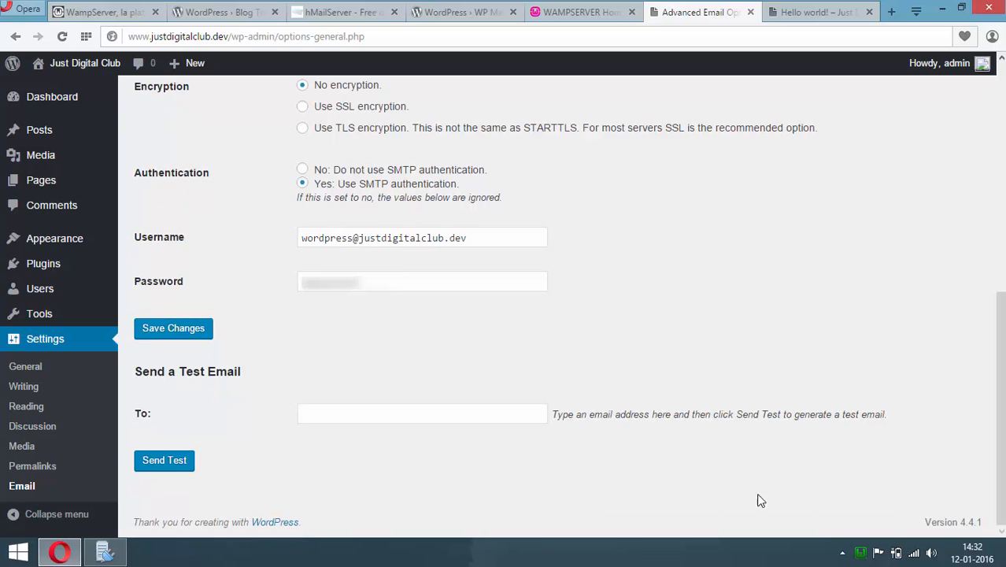
click(461, 414)
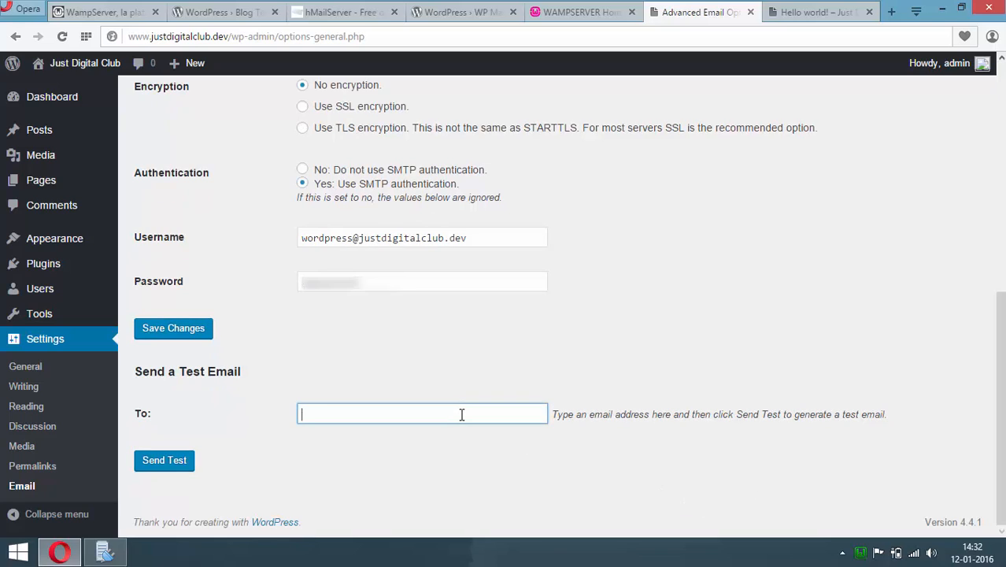
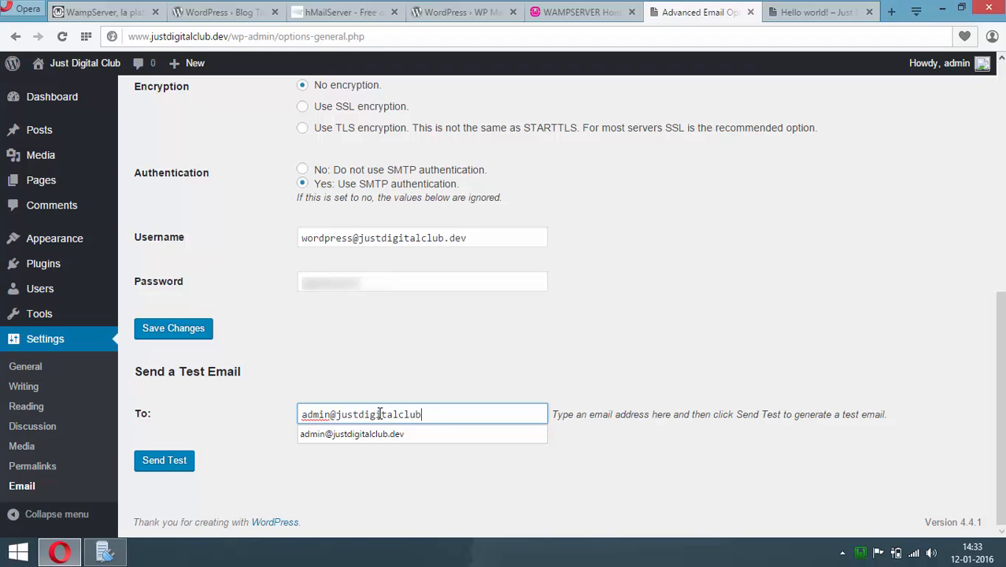
Send the WordPress test email, confirm the 'boolean true' result, and minimize the browser
click(173, 462)
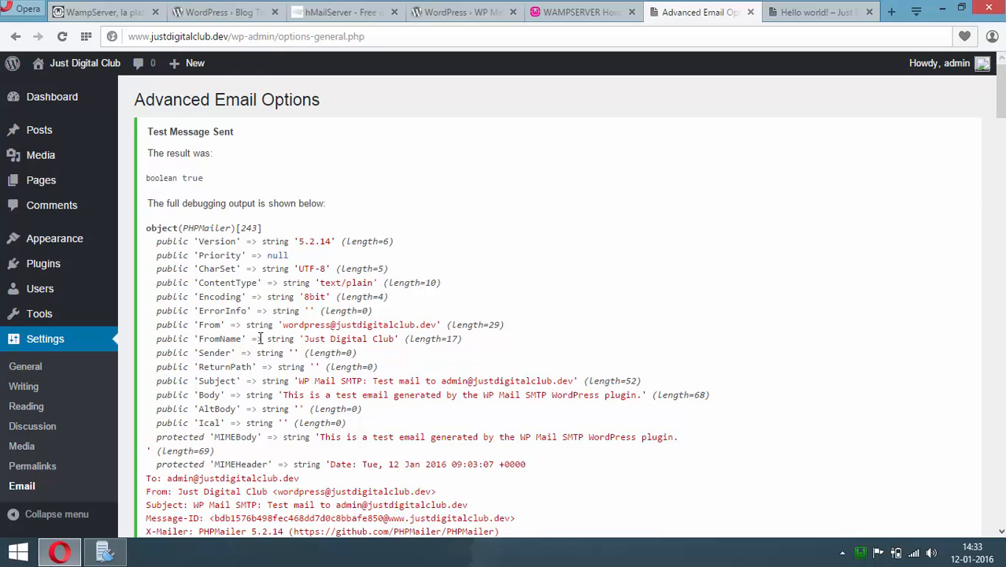
drag(147, 178, 206, 178)
click(192, 178)
click(941, 12)
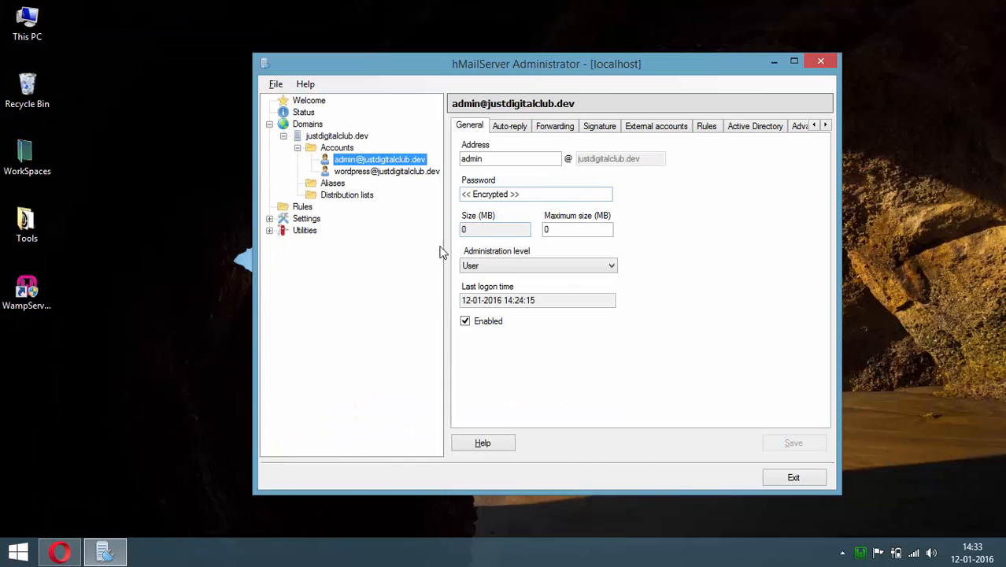
Launch Outlook 2013 from the Start screen and begin File > Add Account
click(769, 59)
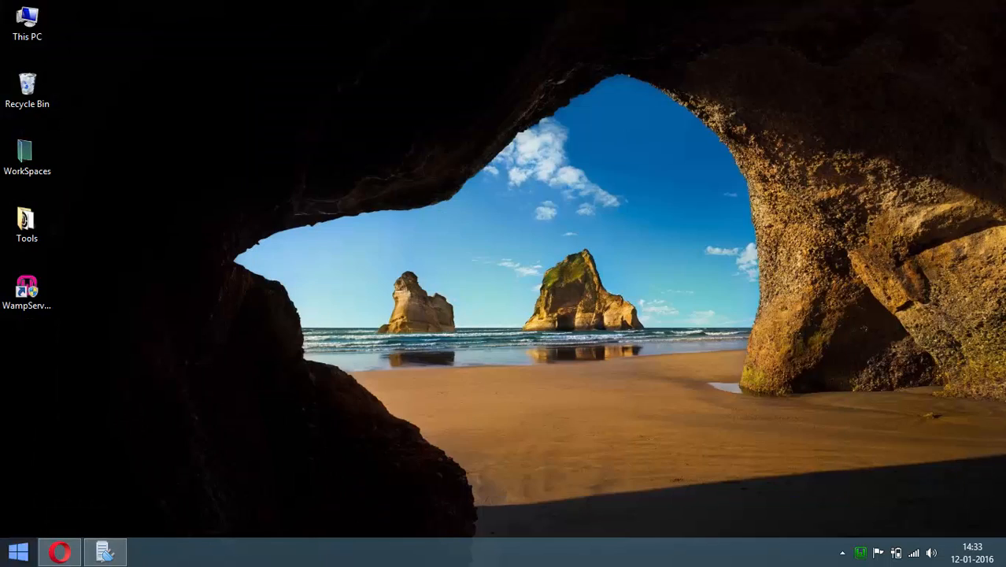
click(18, 551)
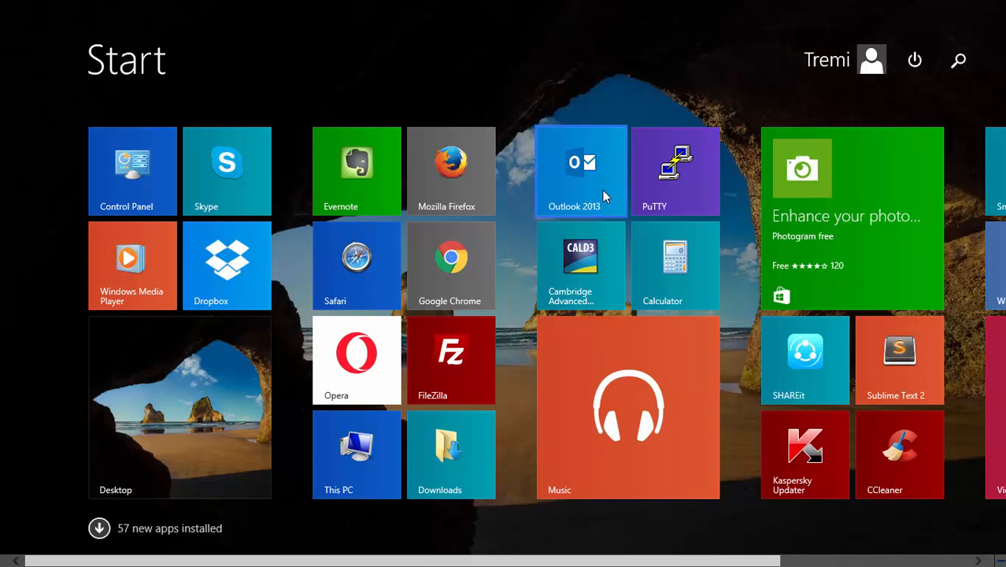
click(602, 190)
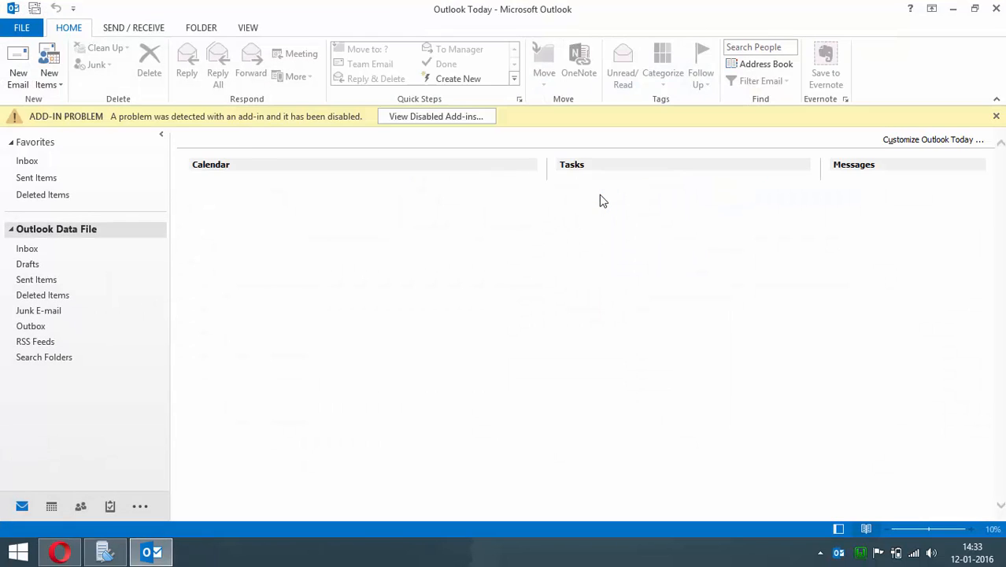
click(24, 32)
click(170, 175)
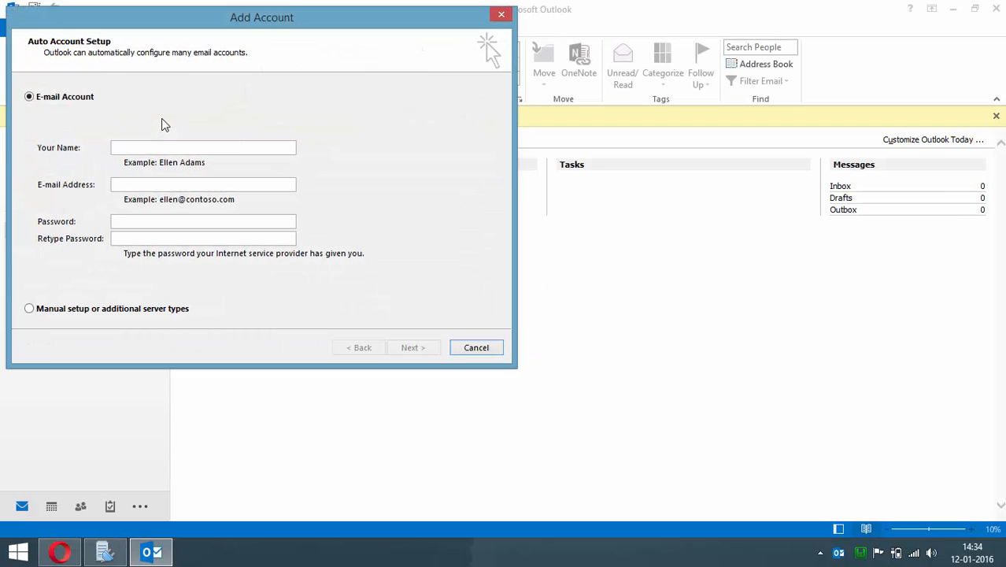
Choose manual setup with a POP or IMAP account type
click(49, 312)
click(410, 349)
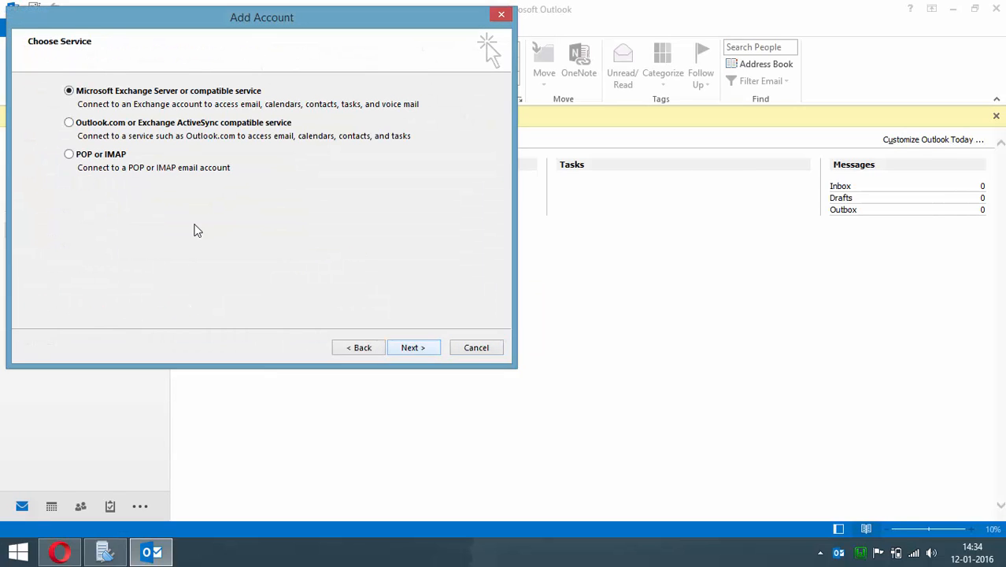
click(82, 160)
click(412, 349)
Enter name 'Admin', the admin e-mail, POP3 and localhost servers, then test the settings
text(Admin)
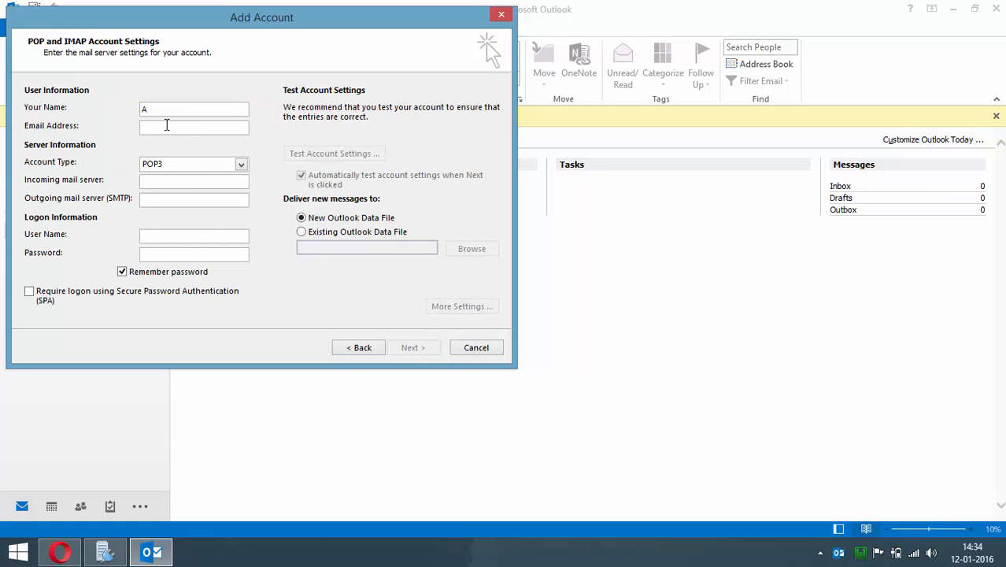
click(195, 128)
click(241, 165)
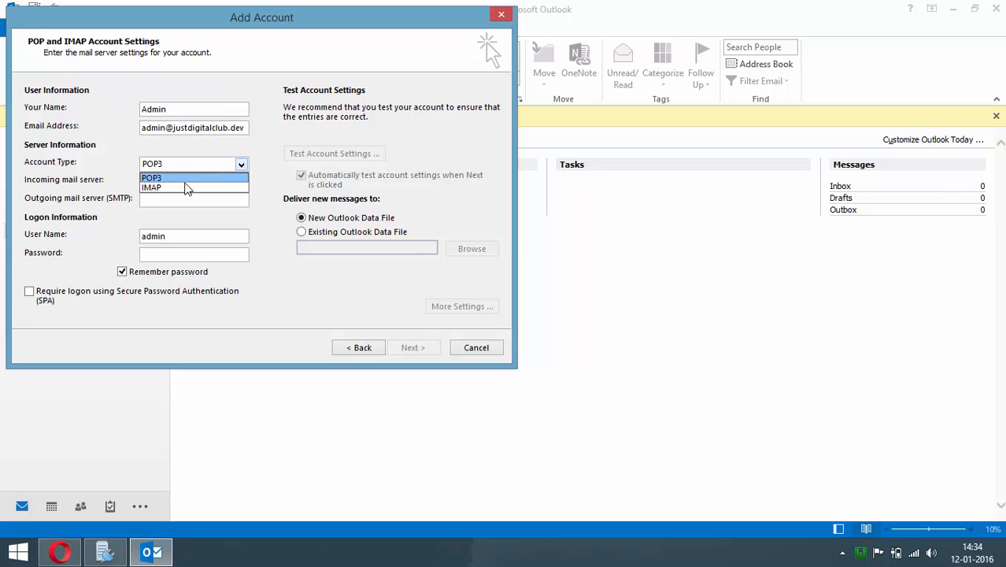
click(178, 174)
click(158, 183)
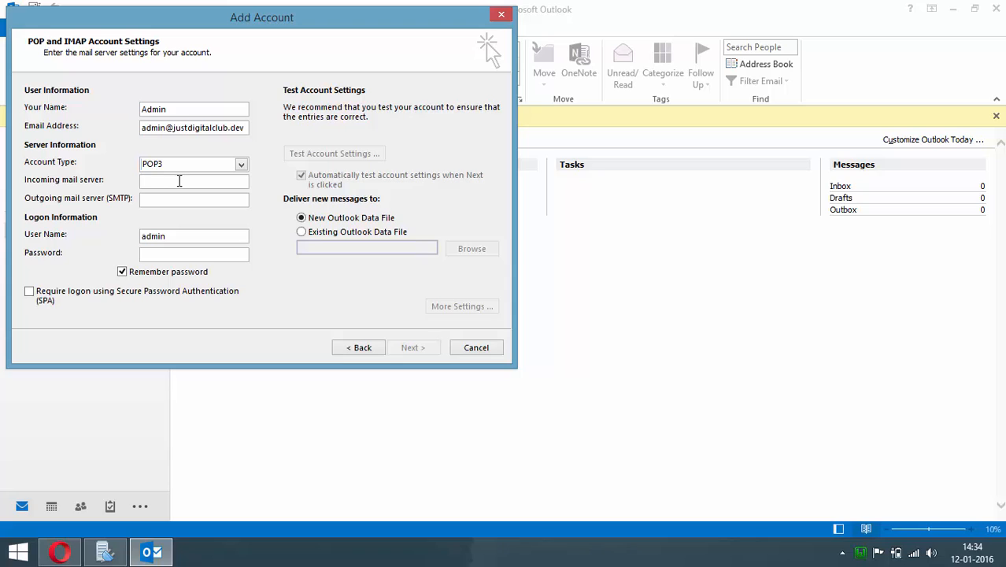
text(localhost)
click(218, 195)
text(localhost)
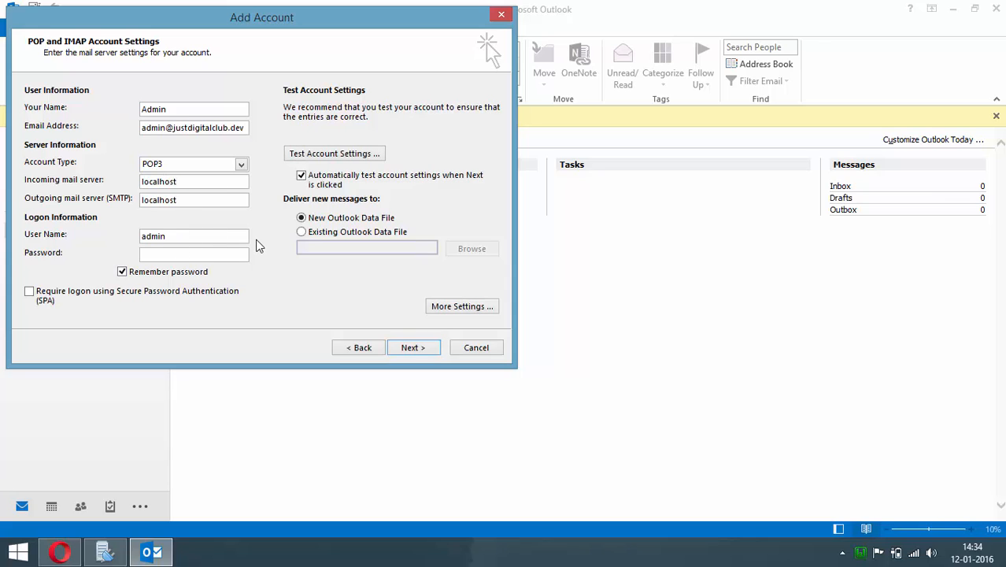
text(italclub.dev)
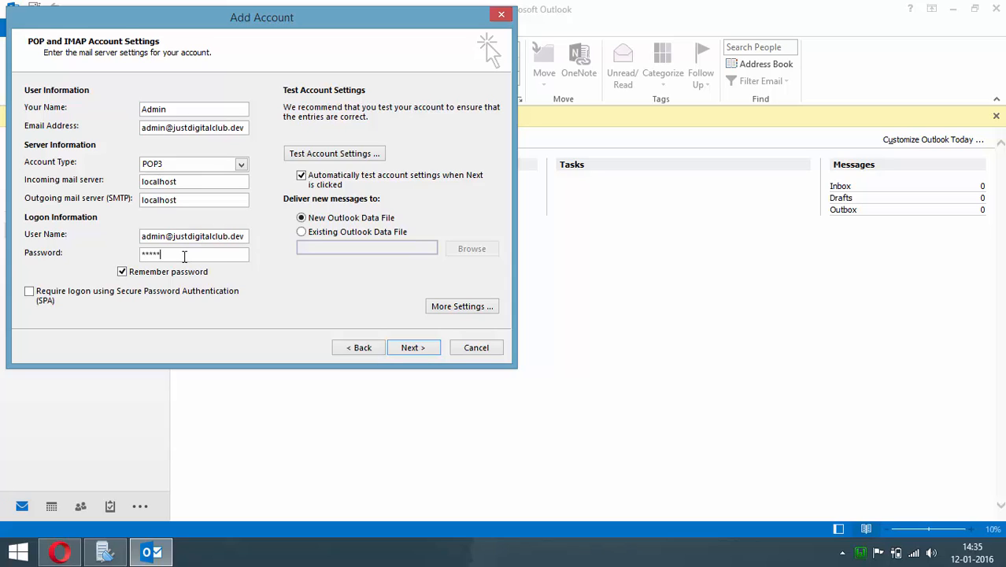
click(309, 154)
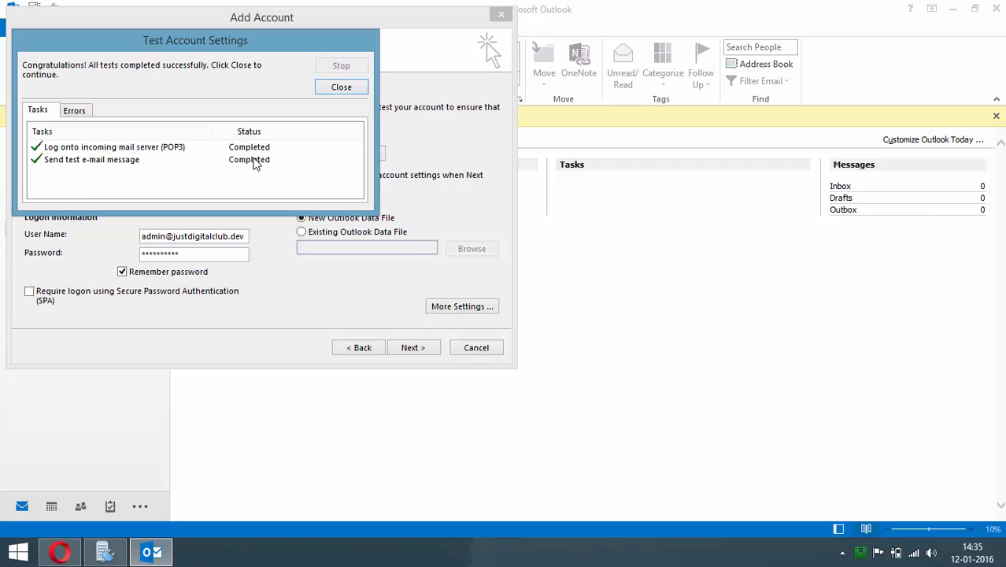
Dismiss both successful account tests and finish adding the admin POP3 account
click(342, 92)
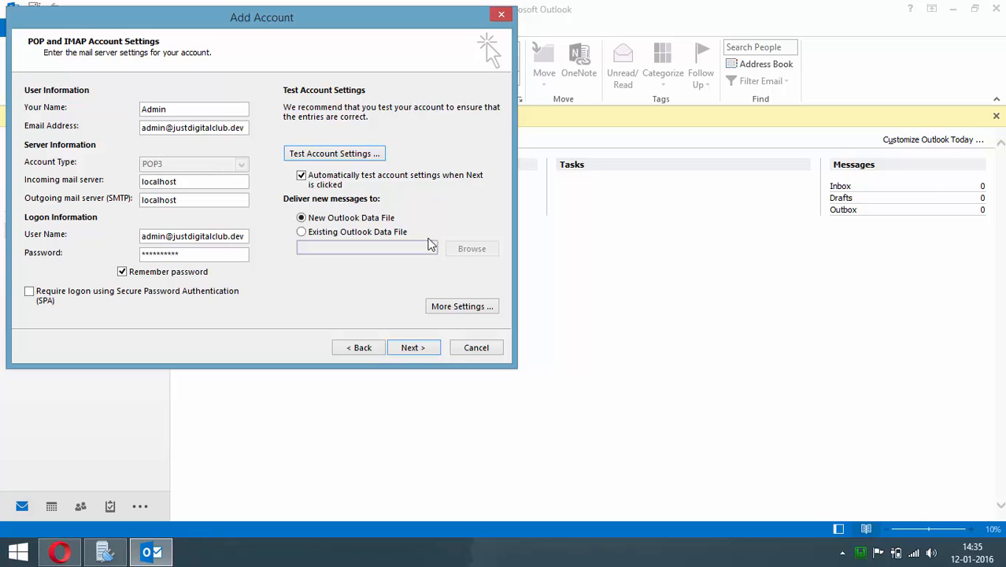
click(417, 351)
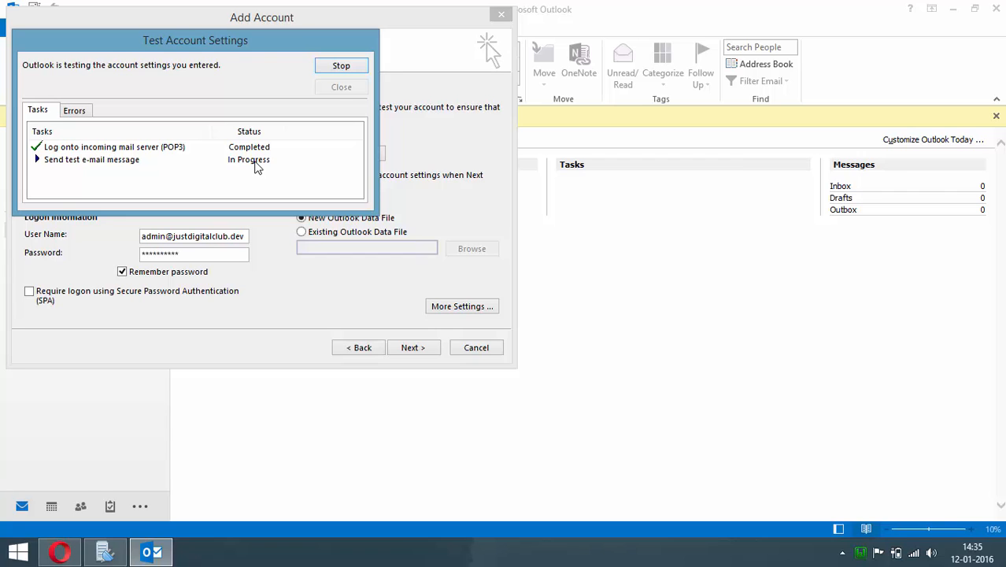
click(341, 90)
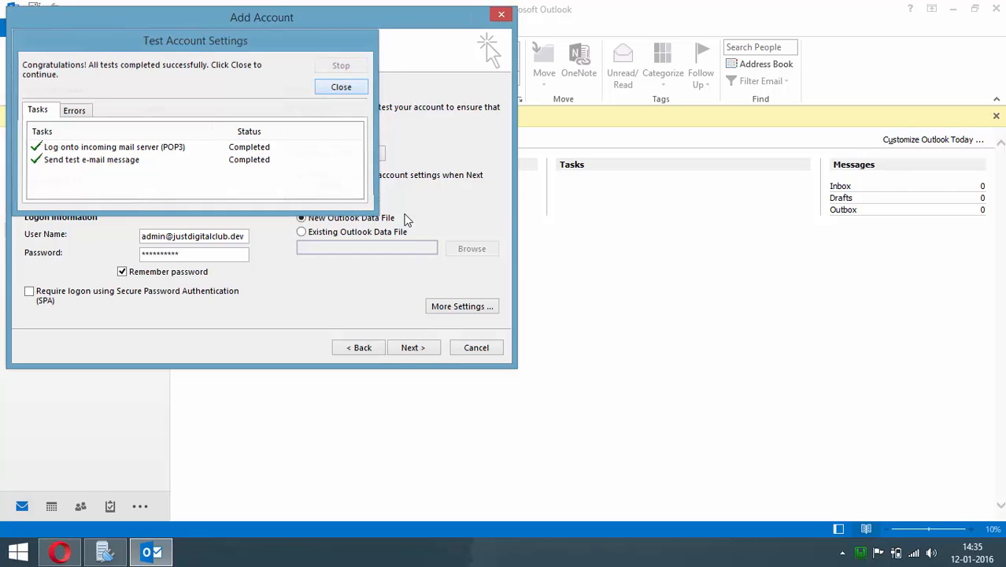
click(421, 350)
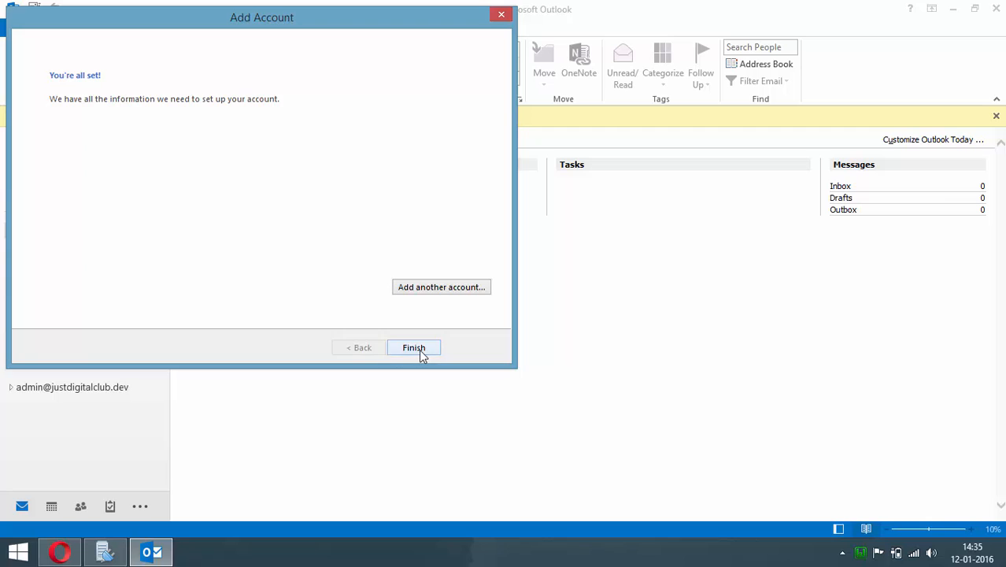
click(415, 348)
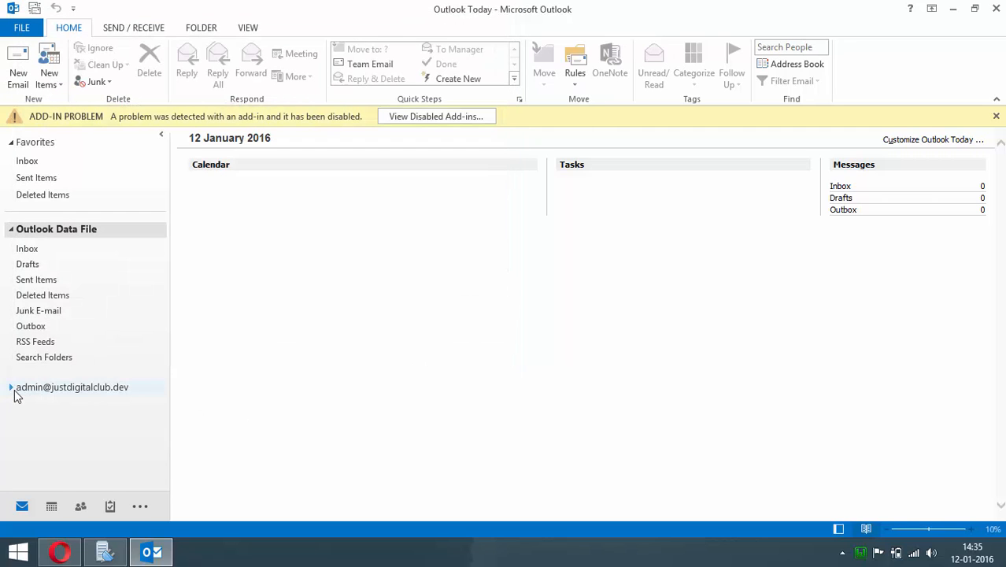
Open the new account's Inbox, run Send/Receive All Folders, and open the WP Mail SMTP test message
click(11, 389)
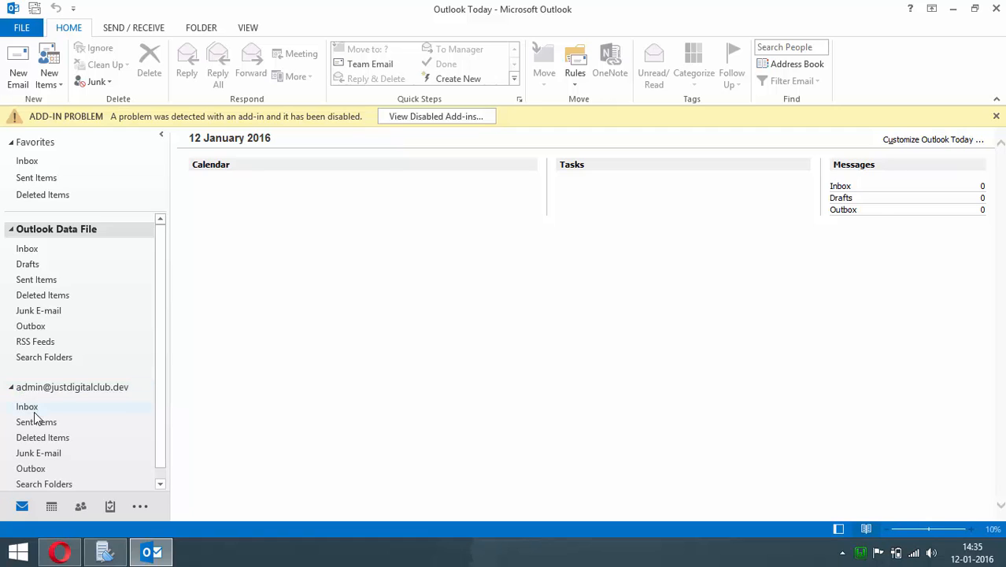
click(34, 411)
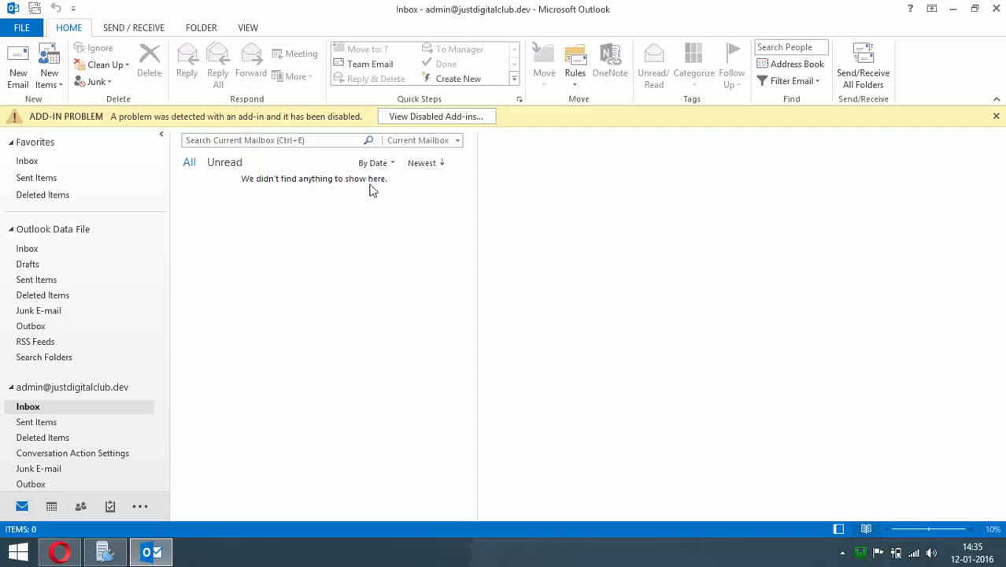
click(143, 32)
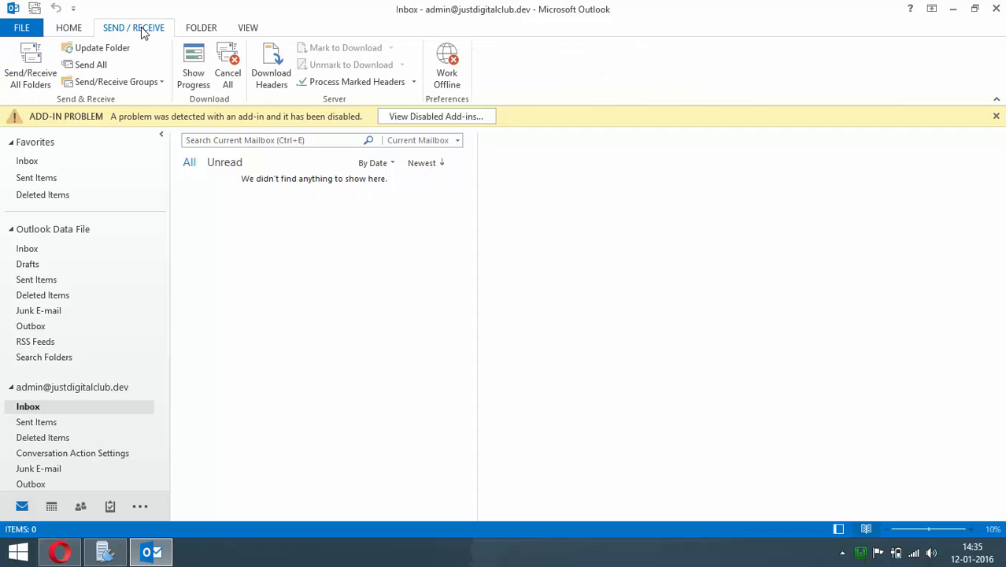
click(28, 89)
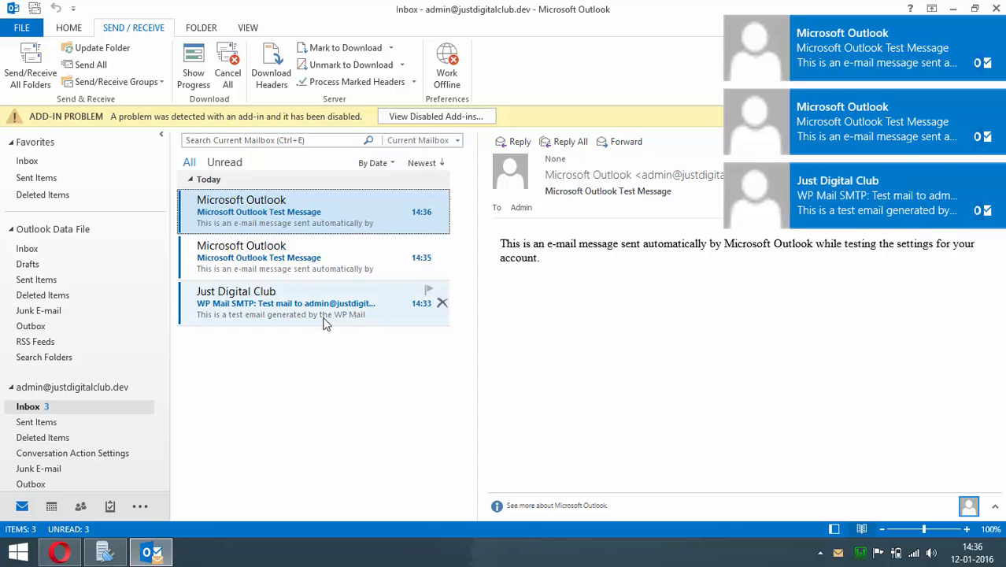
click(298, 272)
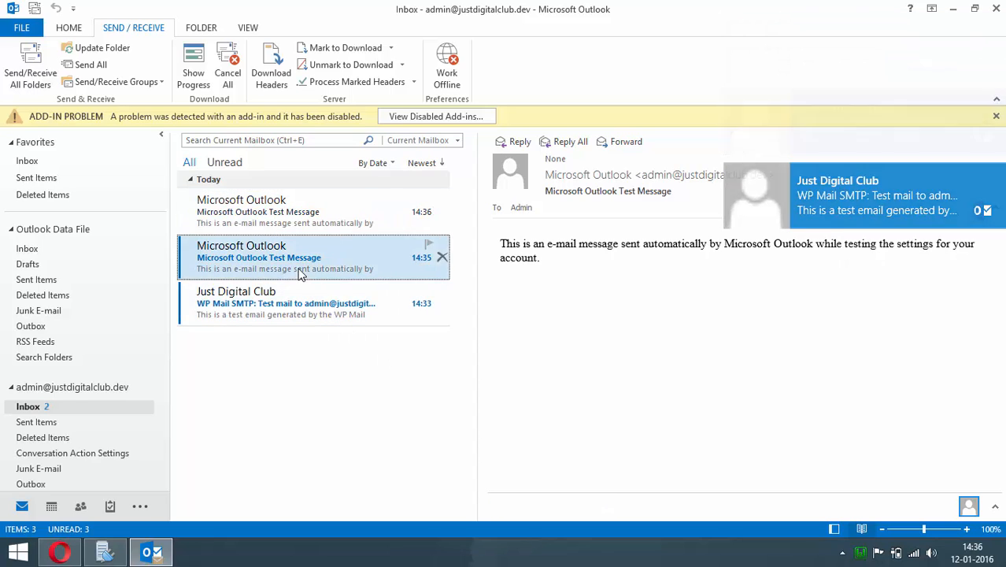
click(307, 313)
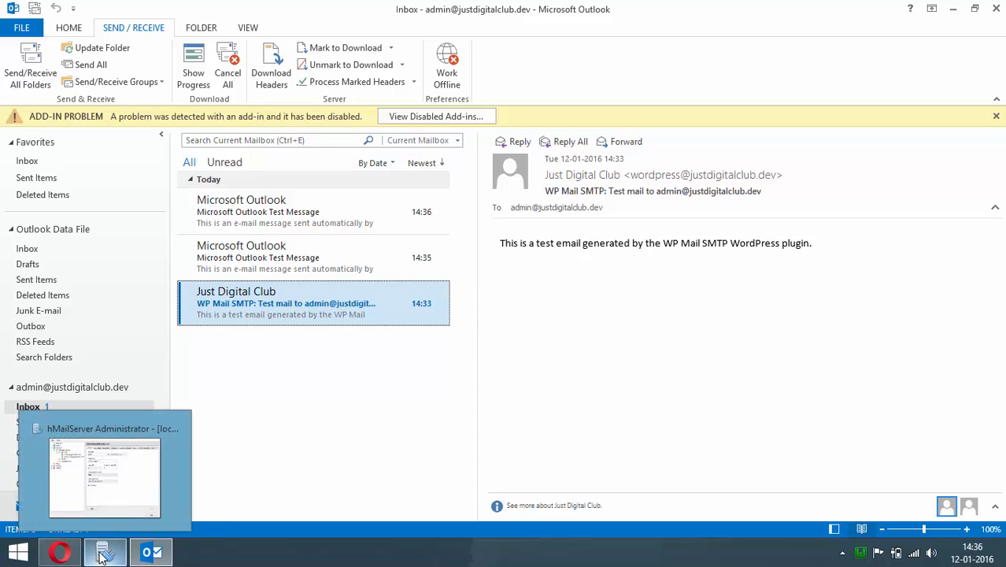
On the WordPress Your Profile page, replace the Email with the site's admin address and update the profile
click(73, 556)
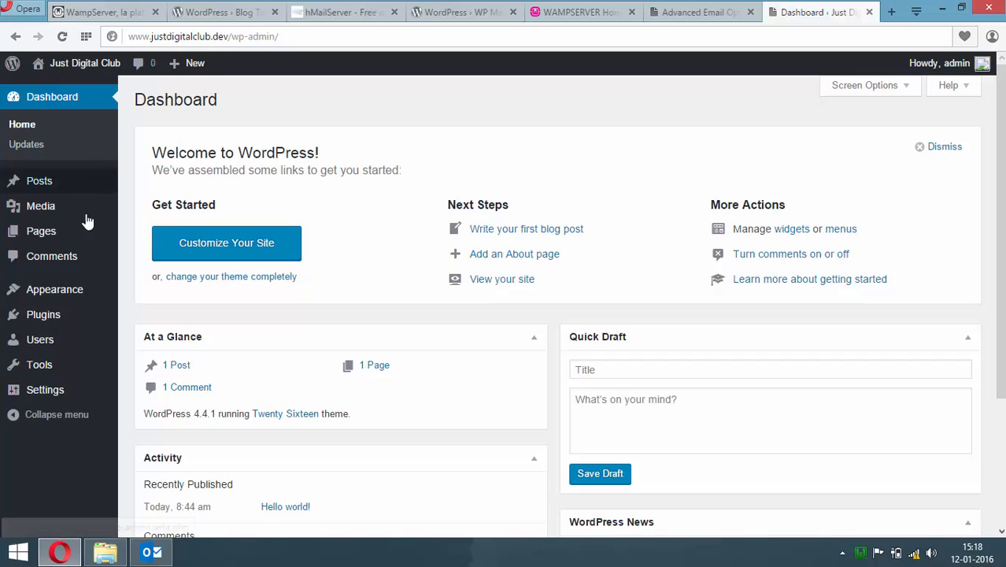
mouse_move(72, 347)
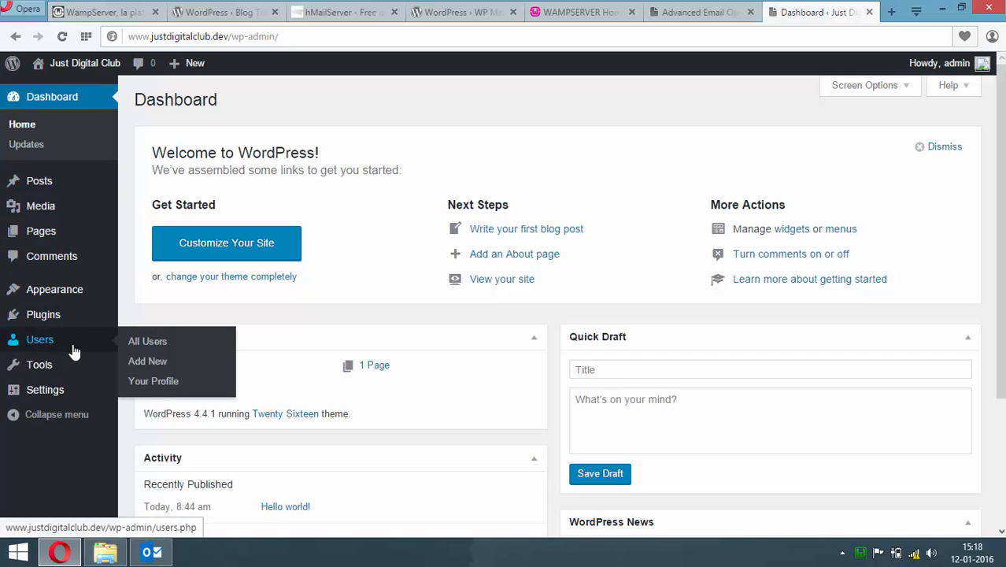
click(156, 382)
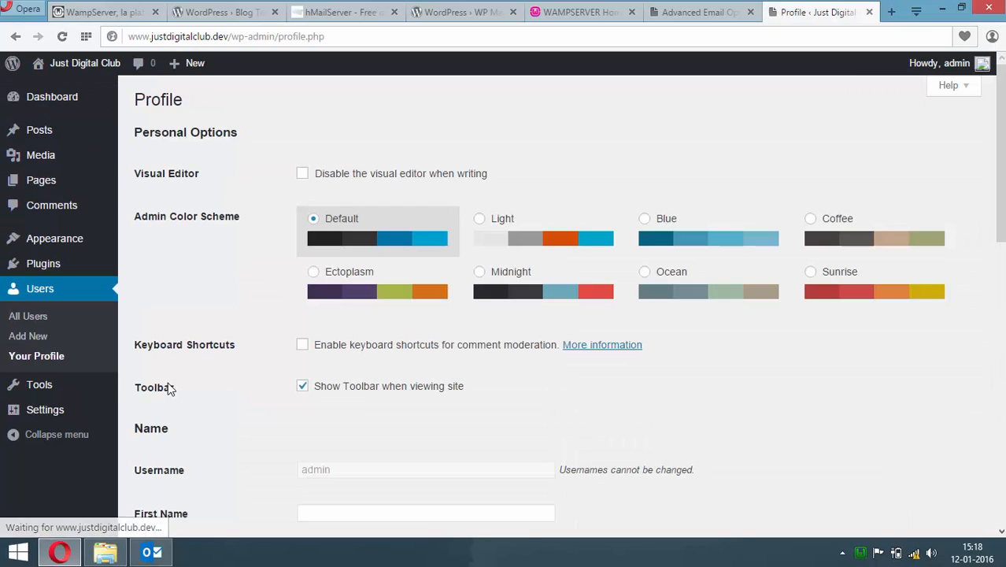
drag(1004, 190, 1001, 306)
drag(457, 376, 289, 367)
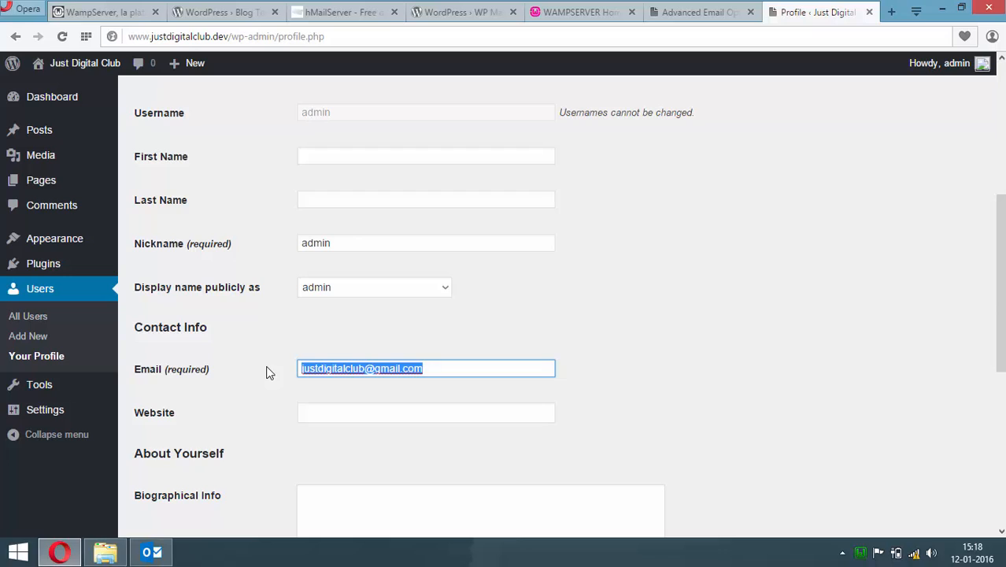
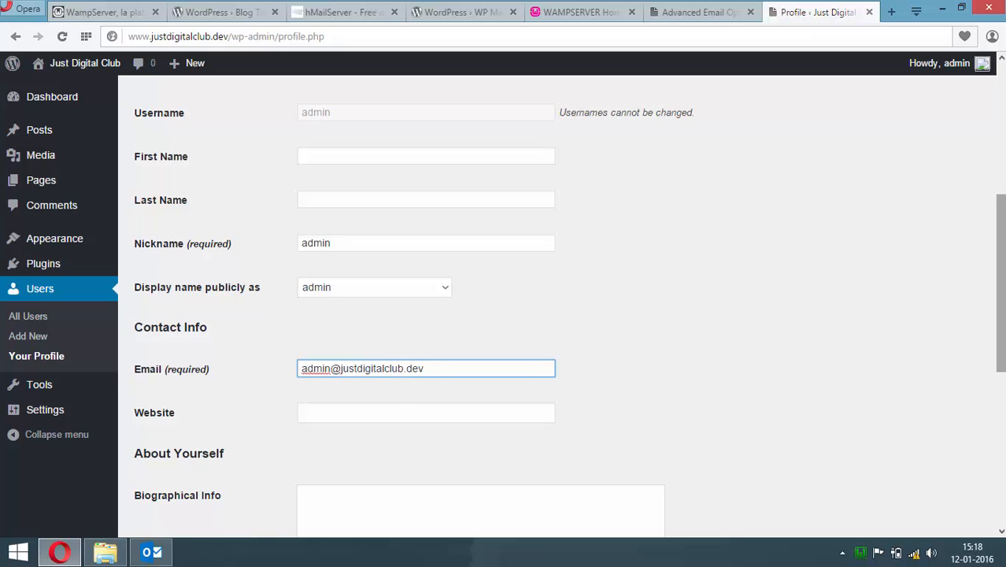
scroll(398, 464, down, 5)
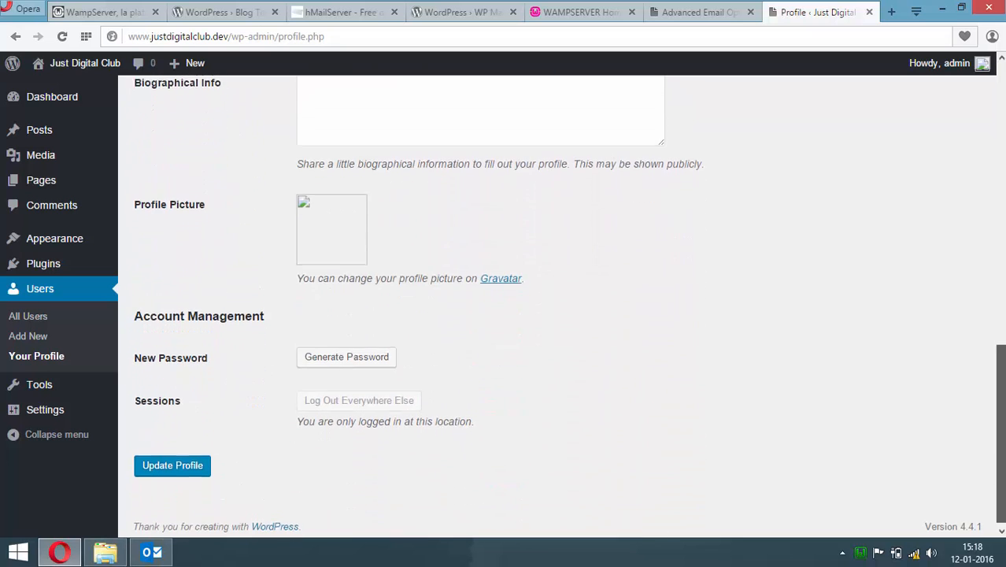
click(186, 463)
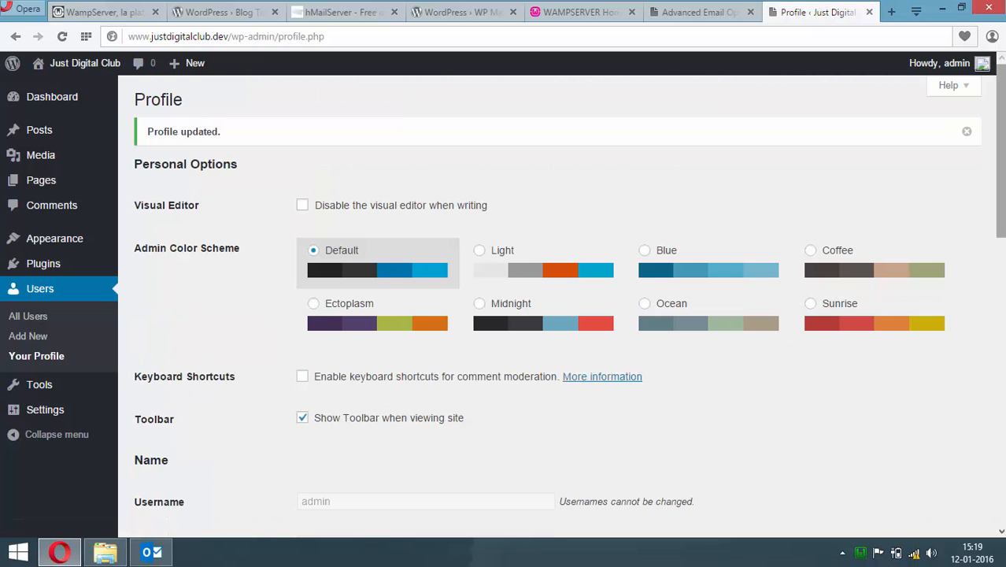
scroll(1000, 158, down, 2)
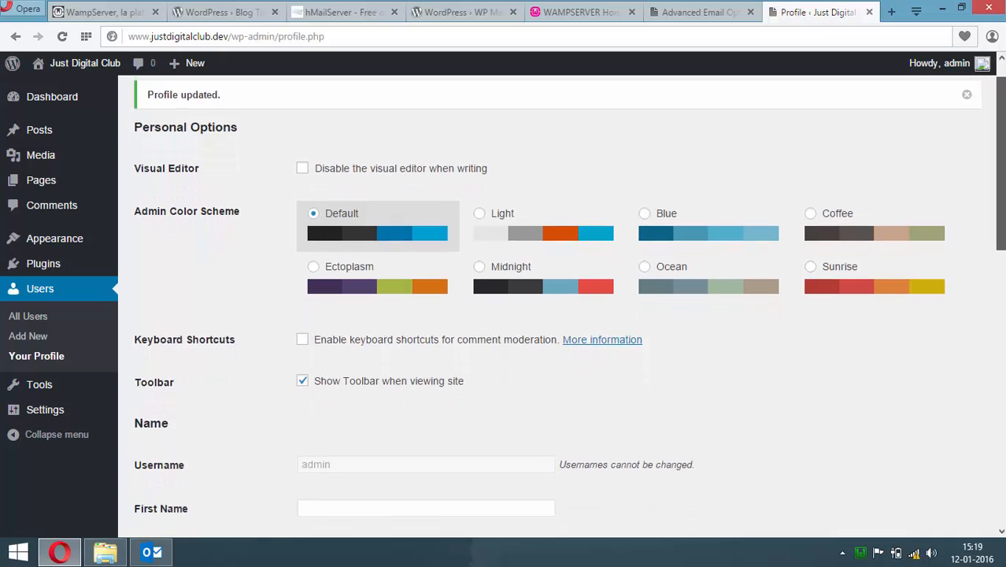